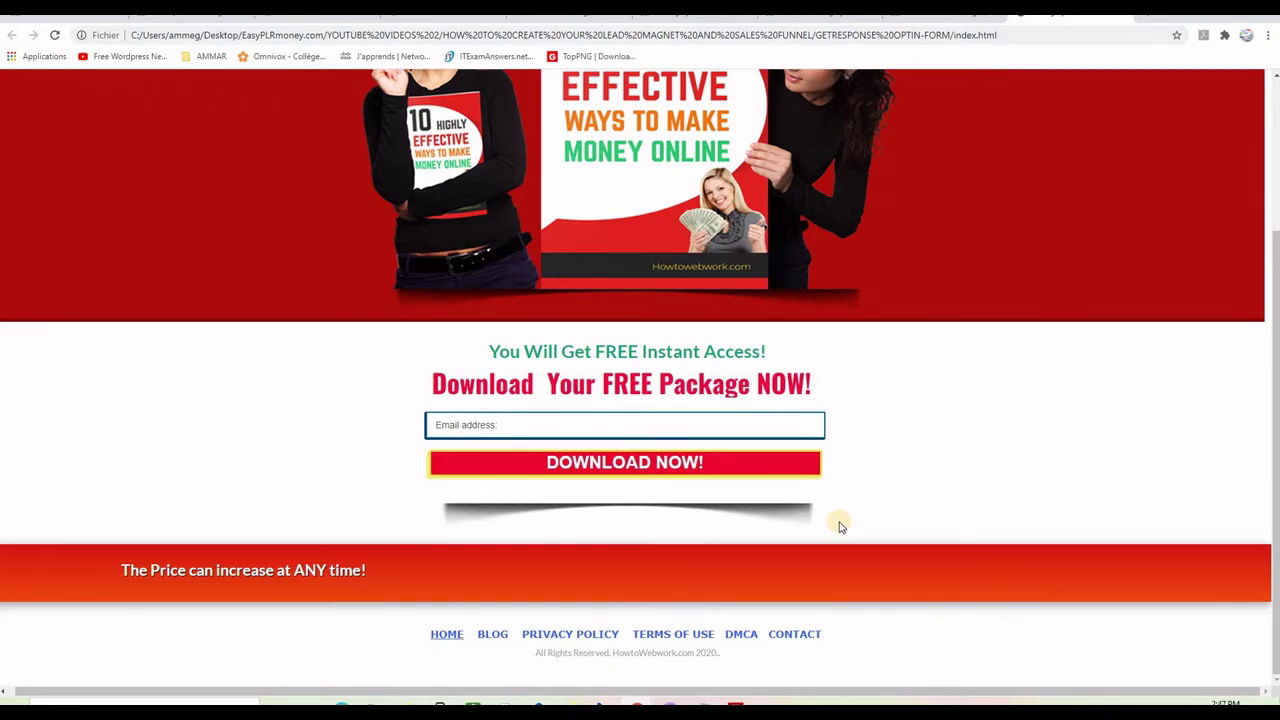
Switch to the web page editor and review the planned landing, thank-you and bridge page addresses under howtowebwork.com/mmo.
{"action": "key", "text": "alt+Tab"}
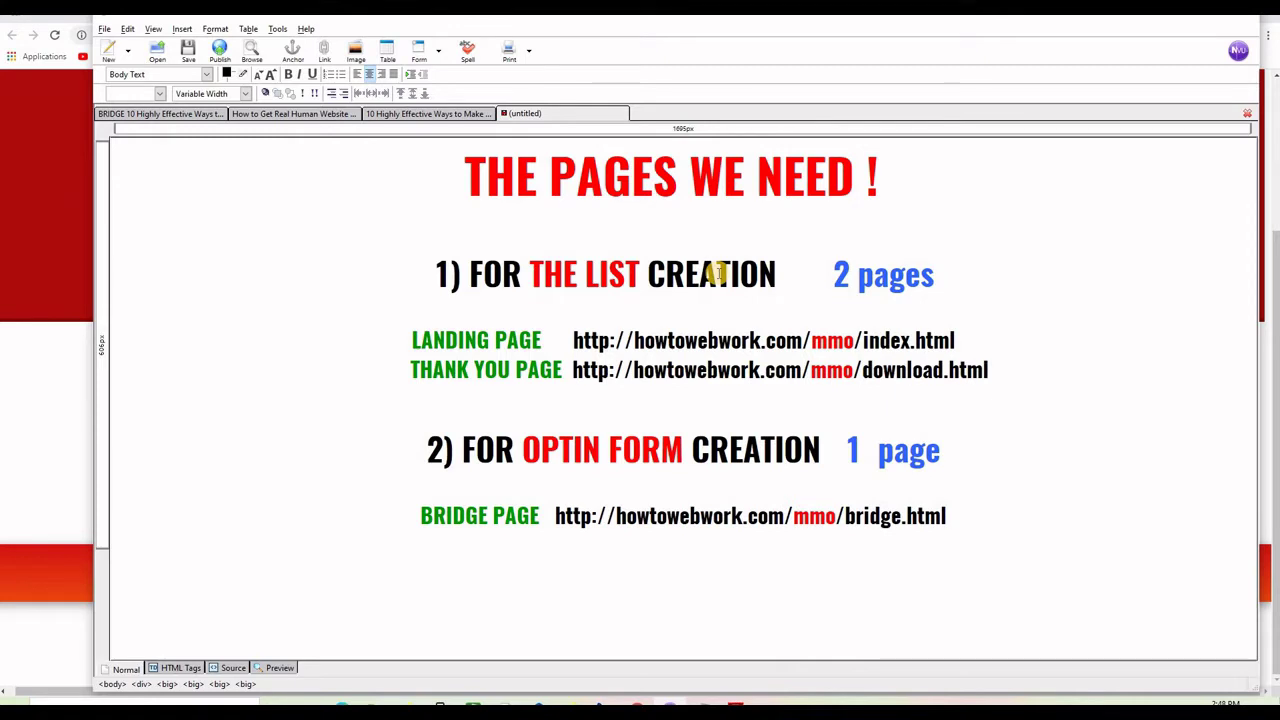
{"action": "left_click_drag", "start_coordinate": [541, 340], "coordinate": [552, 369]}
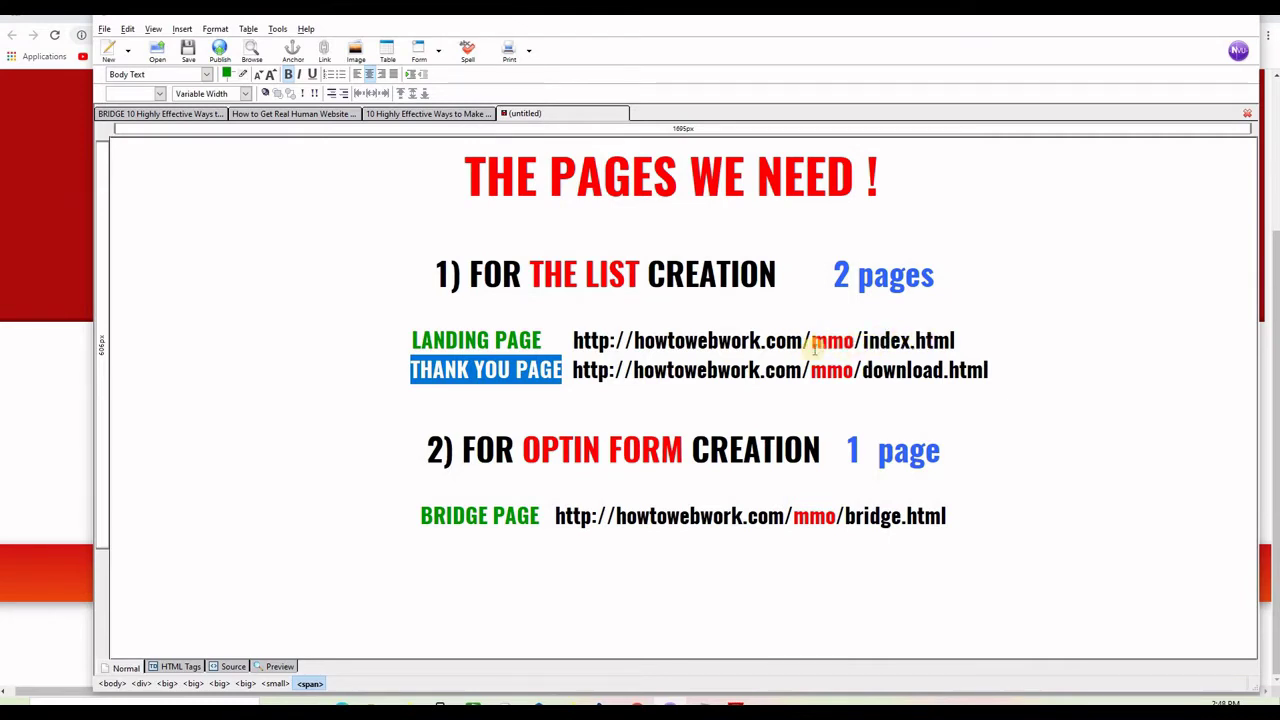
{"action": "left_click_drag", "start_coordinate": [808, 342], "coordinate": [708, 342]}
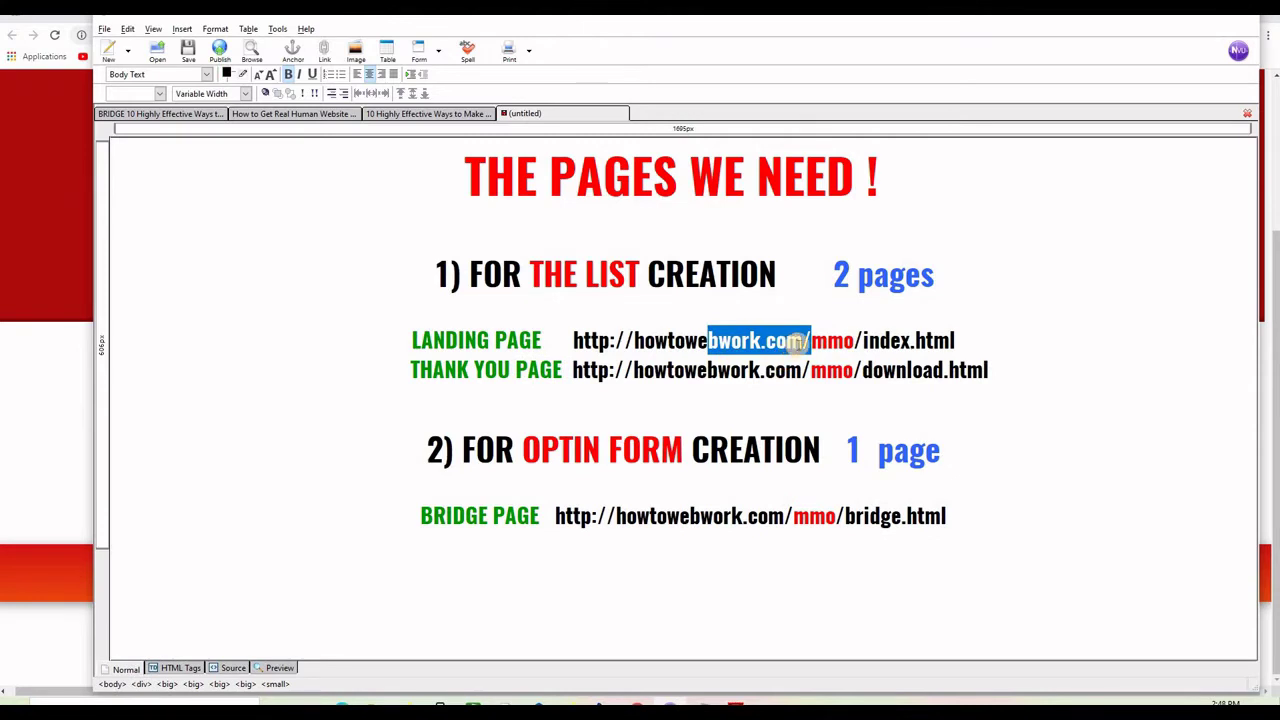
{"action": "left_click", "coordinate": [815, 342]}
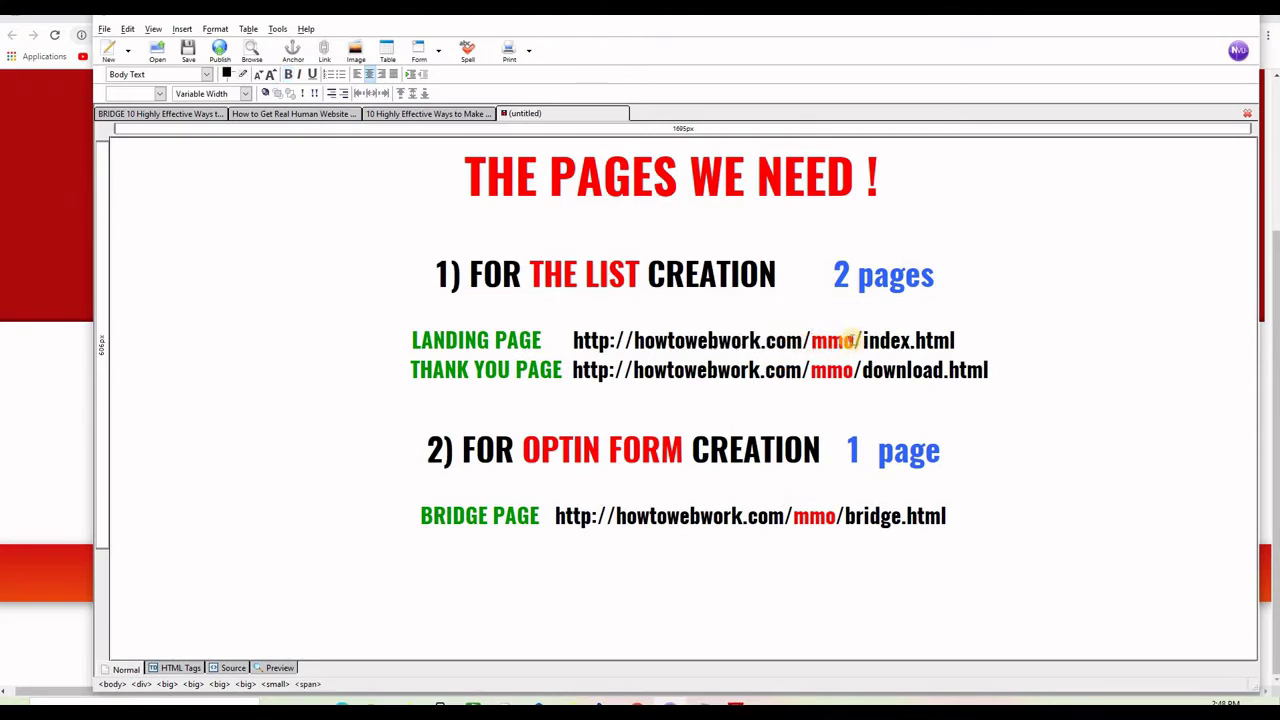
{"action": "left_click_drag", "start_coordinate": [855, 341], "coordinate": [811, 342]}
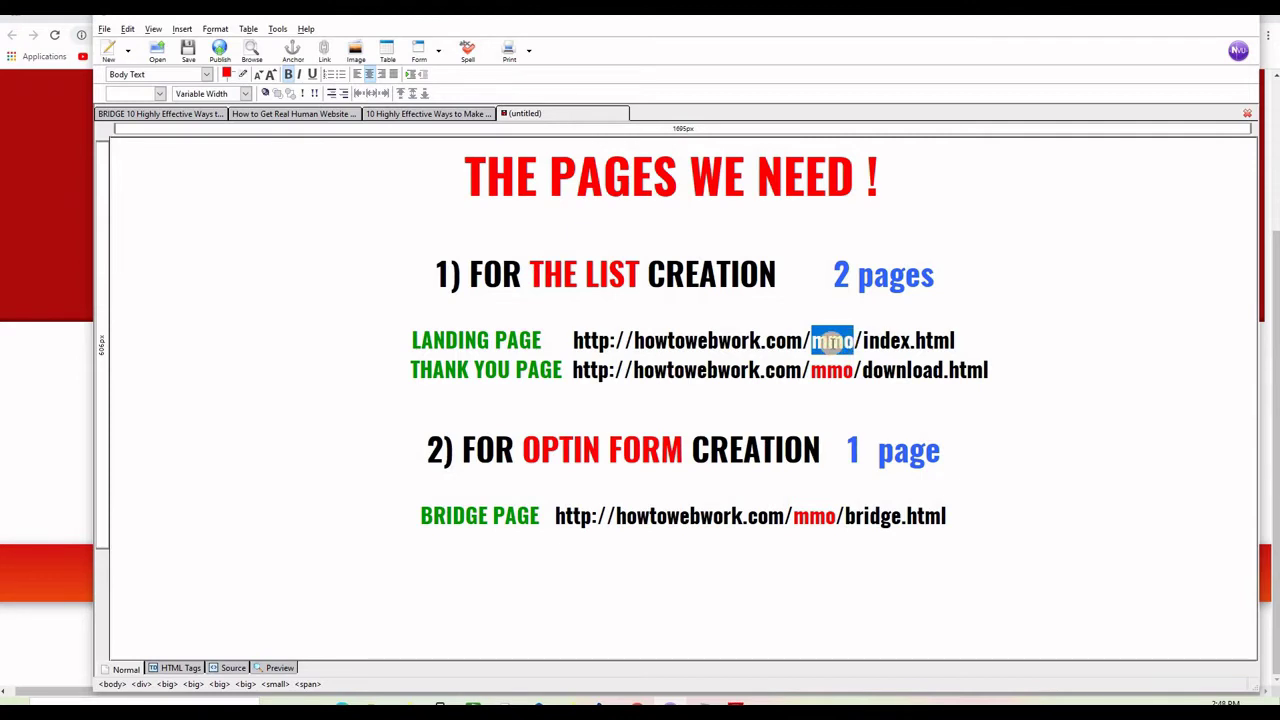
{"action": "left_click_drag", "start_coordinate": [861, 341], "coordinate": [955, 337]}
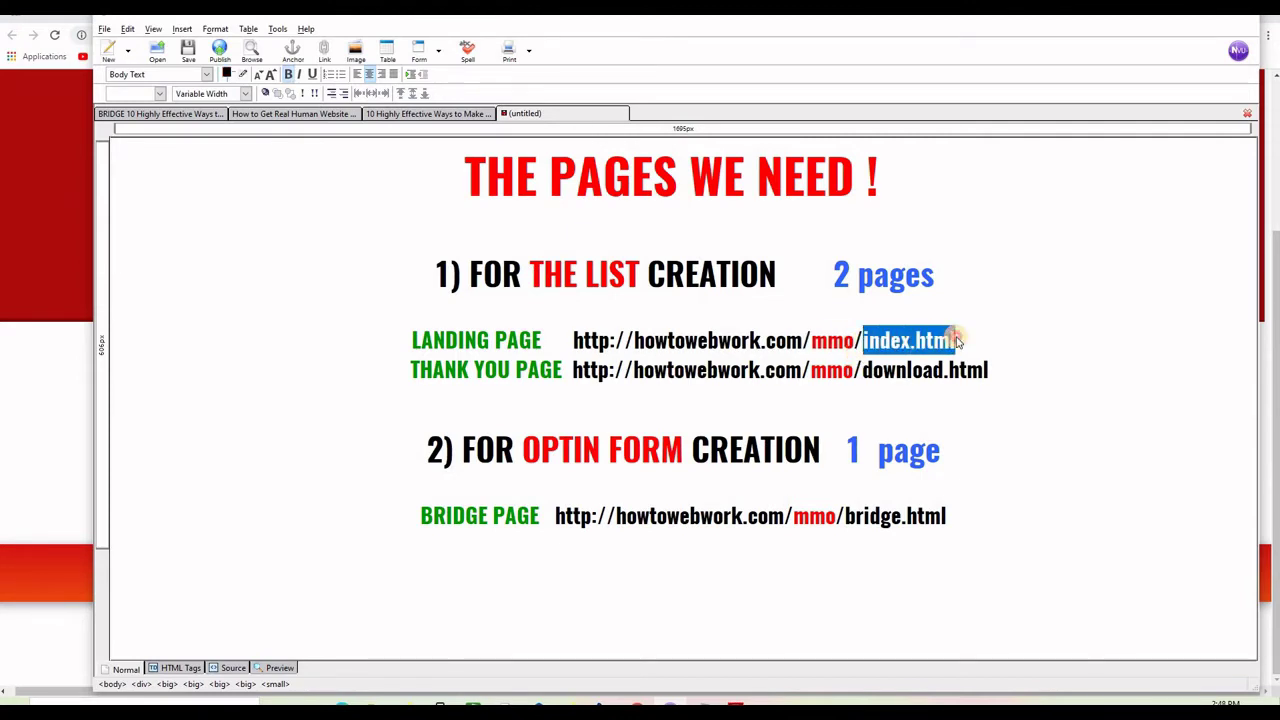
{"action": "left_click", "coordinate": [954, 337]}
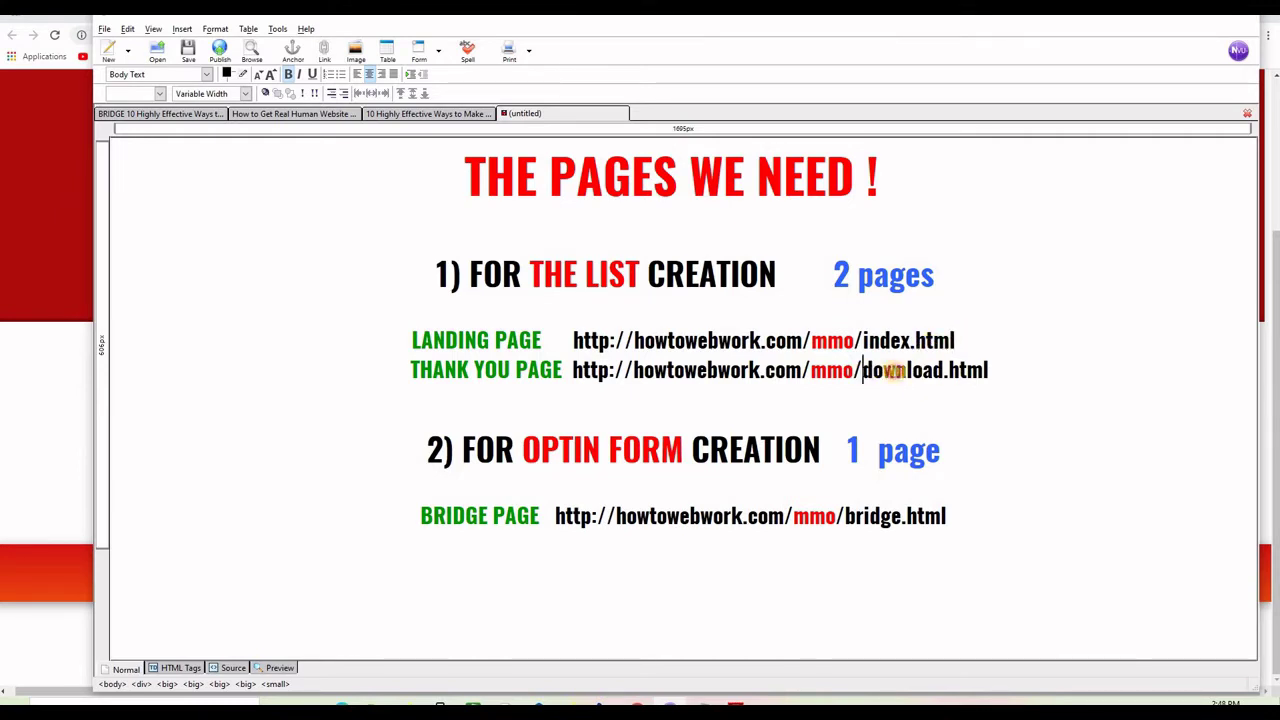
{"action": "left_click_drag", "start_coordinate": [862, 370], "coordinate": [984, 371]}
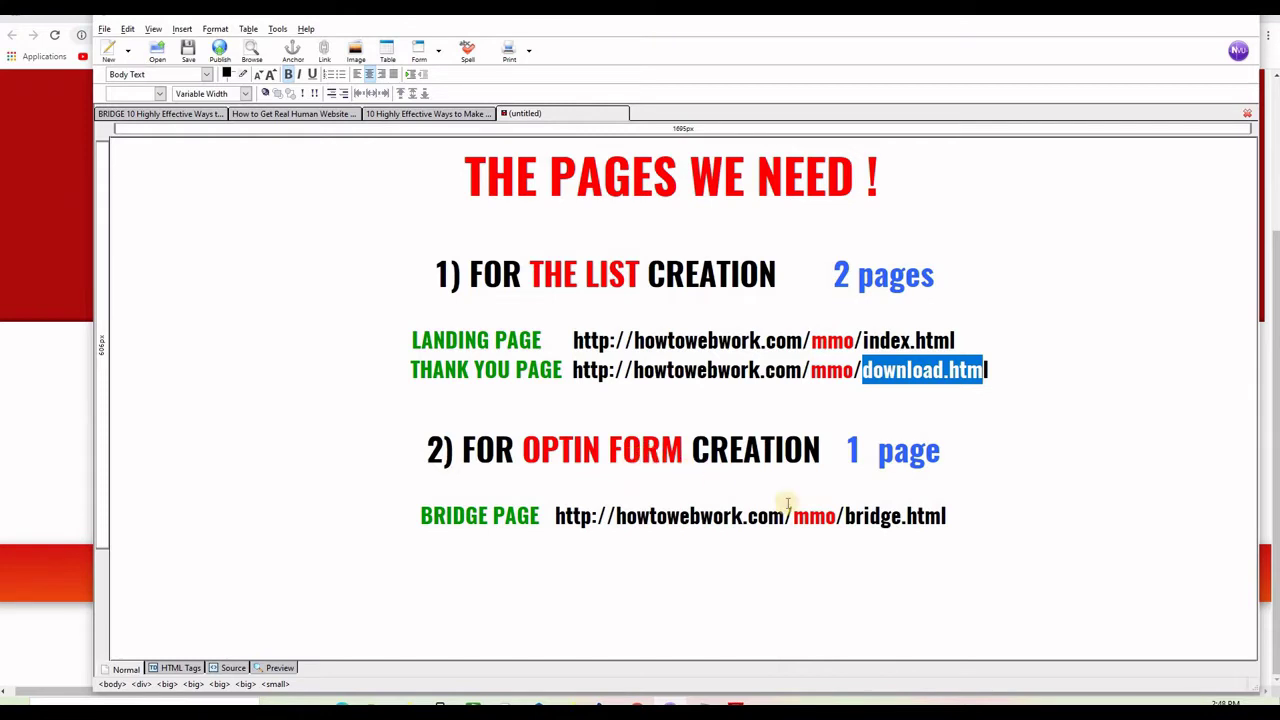
{"action": "left_click_drag", "start_coordinate": [846, 450], "coordinate": [933, 452]}
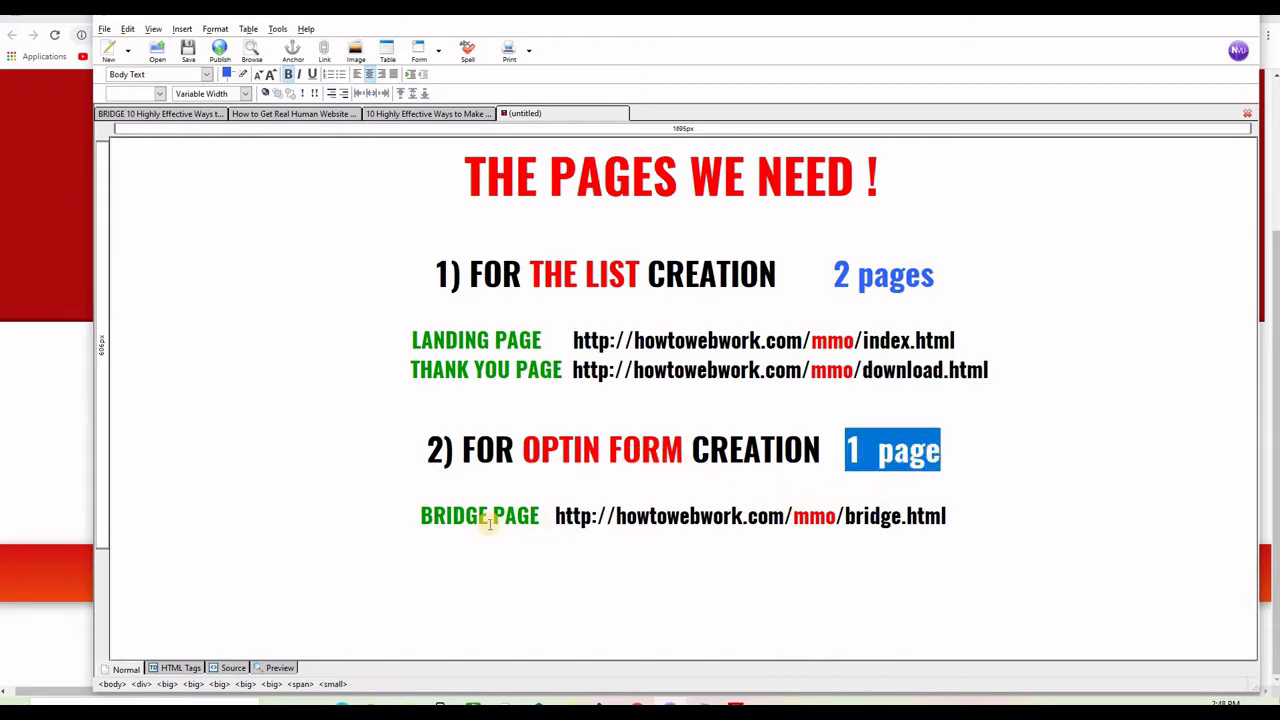
{"action": "left_click", "coordinate": [450, 518]}
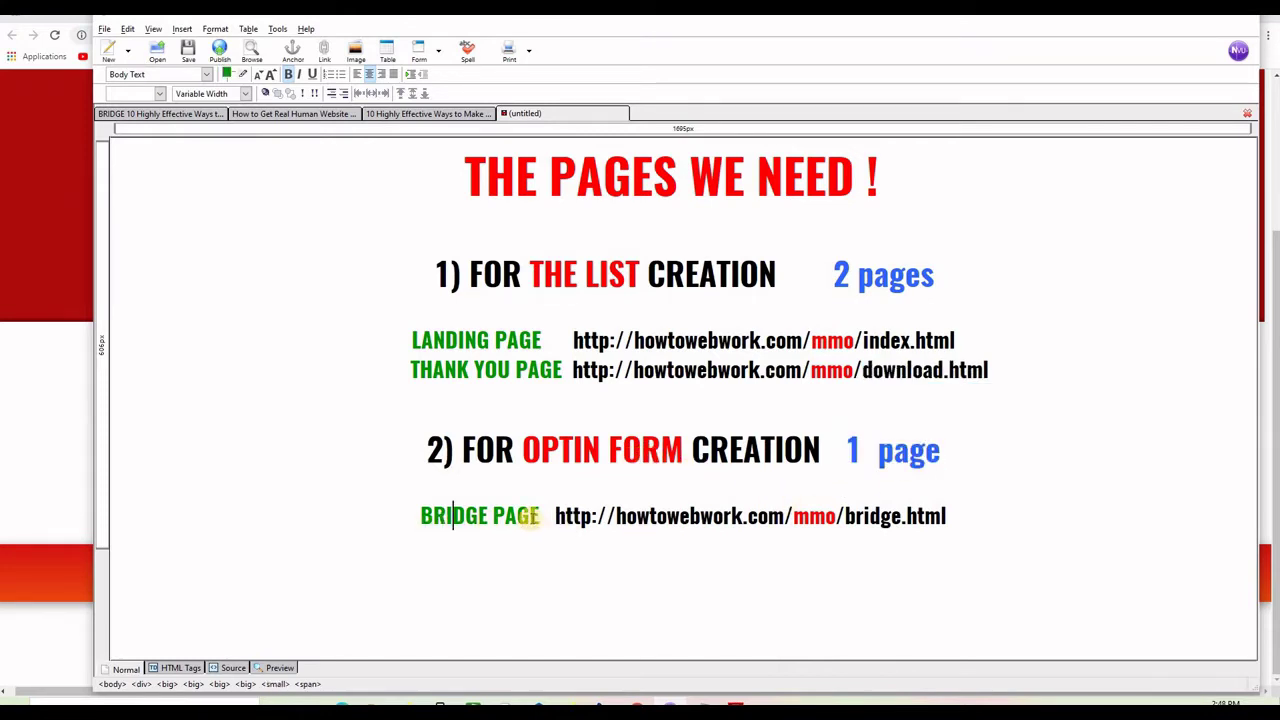
View the project folder and examine the live landing page index.html in the browser, down to its opt-in form placeholder.
{"action": "key", "text": "alt+Tab"}
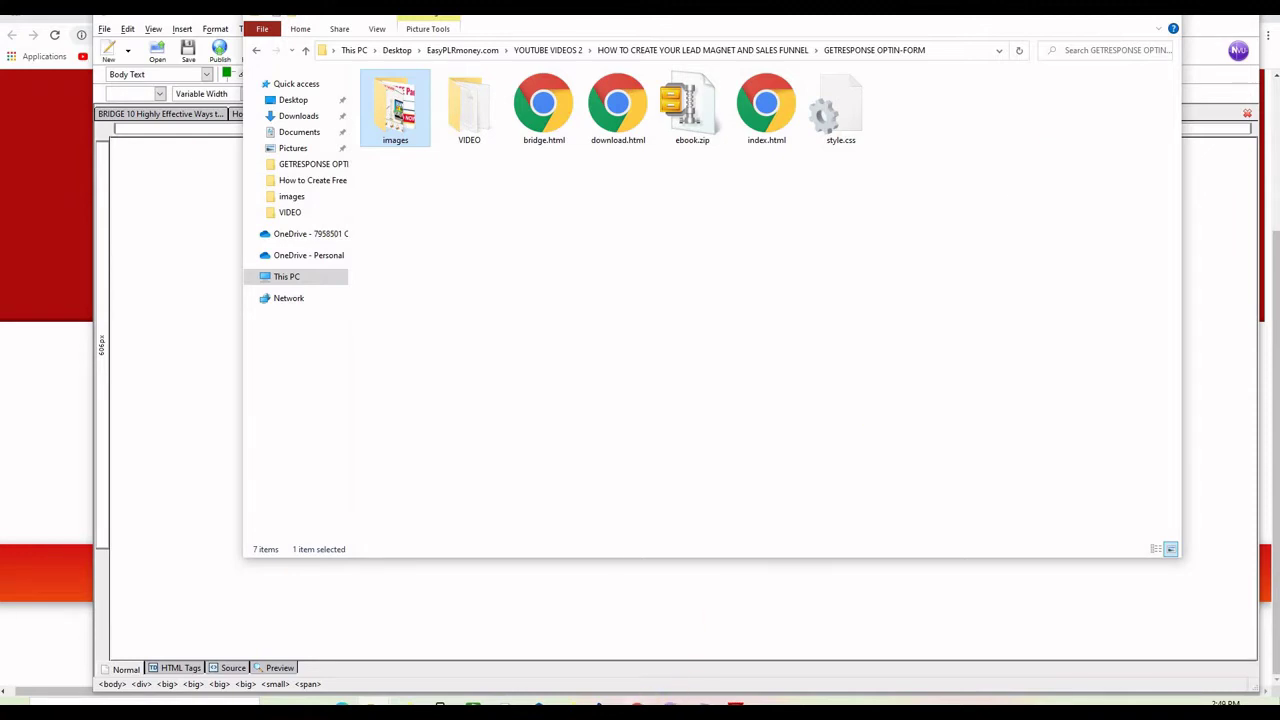
{"action": "mouse_move", "coordinate": [636, 706]}
{"action": "left_click", "coordinate": [668, 660]}
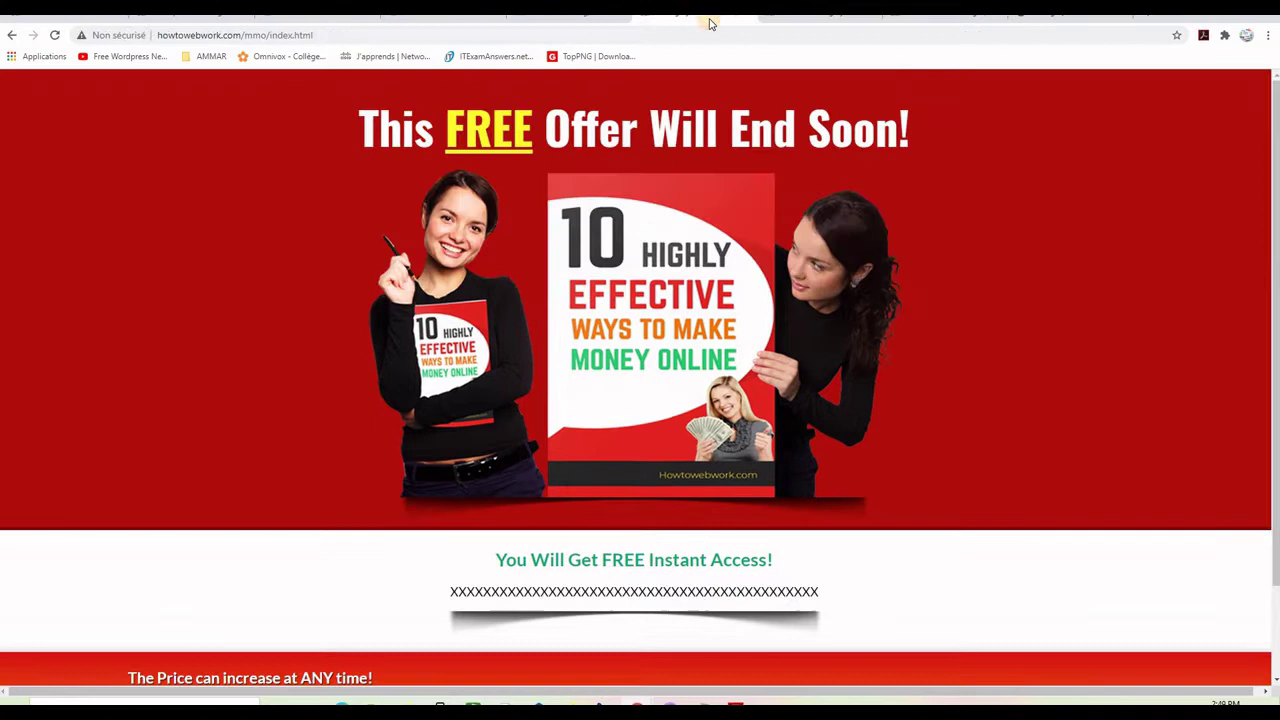
{"action": "left_click", "coordinate": [700, 20]}
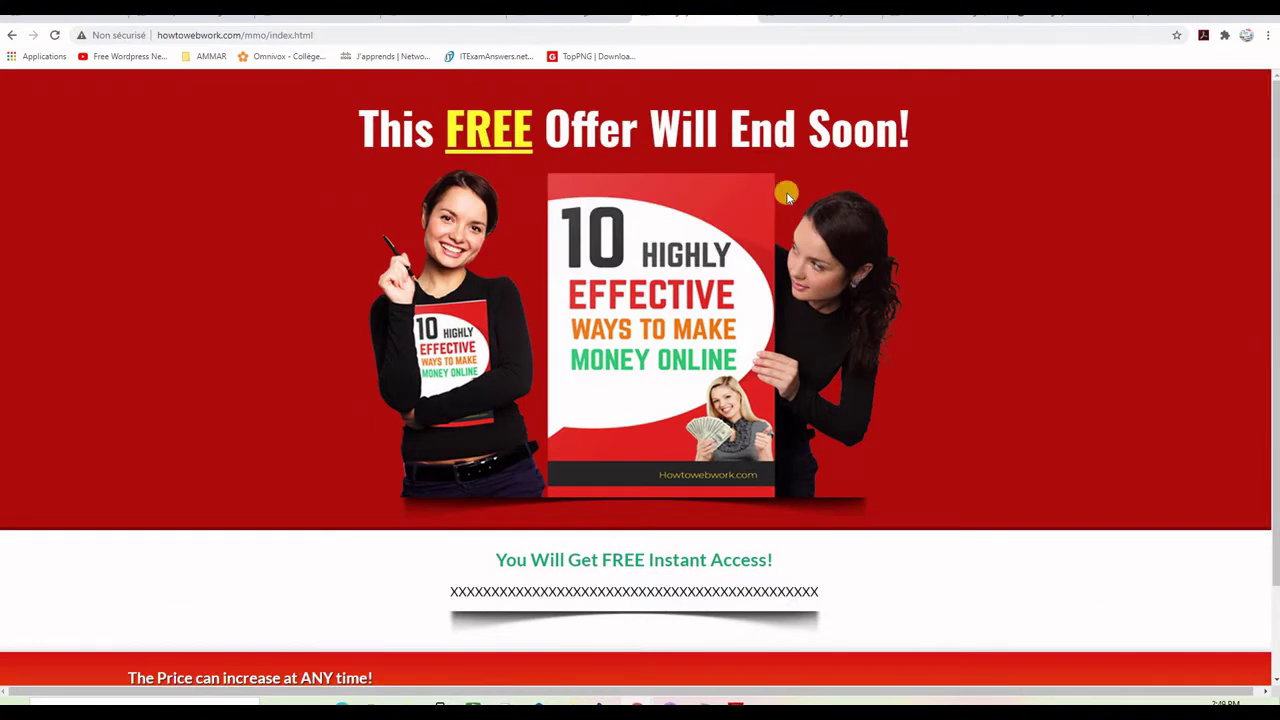
{"action": "scroll", "coordinate": [942, 380], "scroll_direction": "down", "scroll_amount": 2}
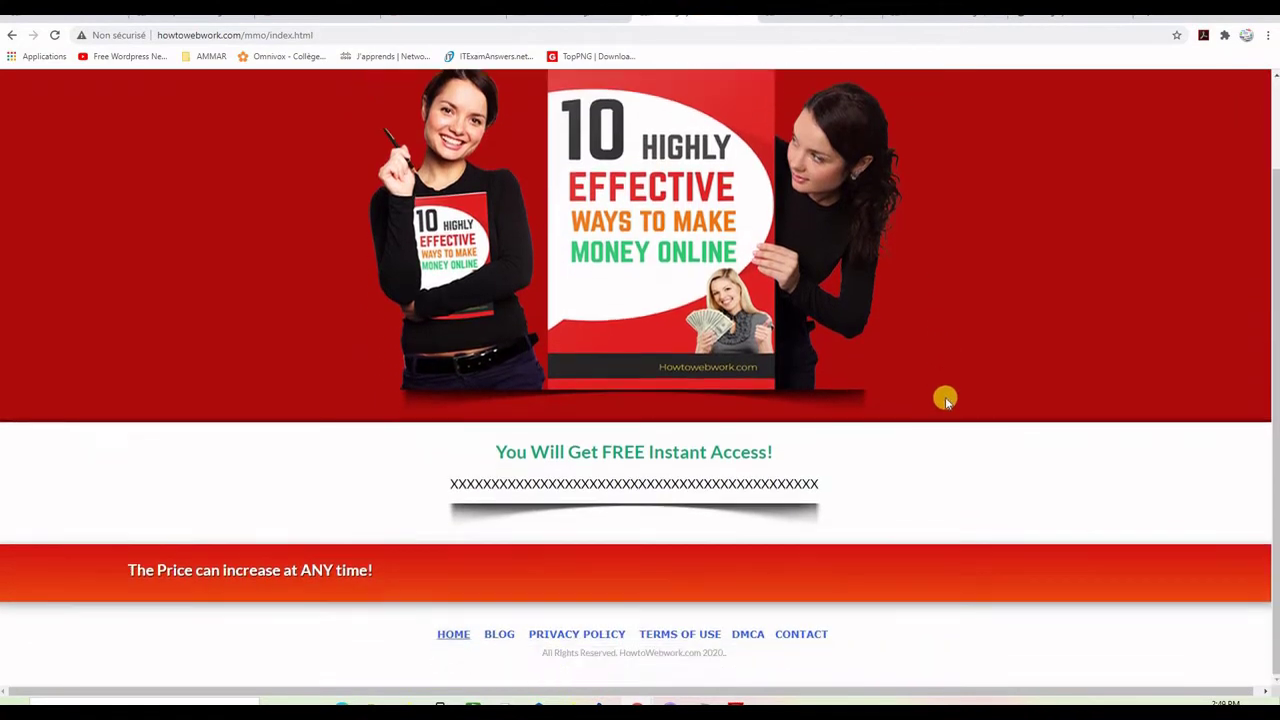
{"action": "left_click_drag", "start_coordinate": [817, 484], "coordinate": [451, 480]}
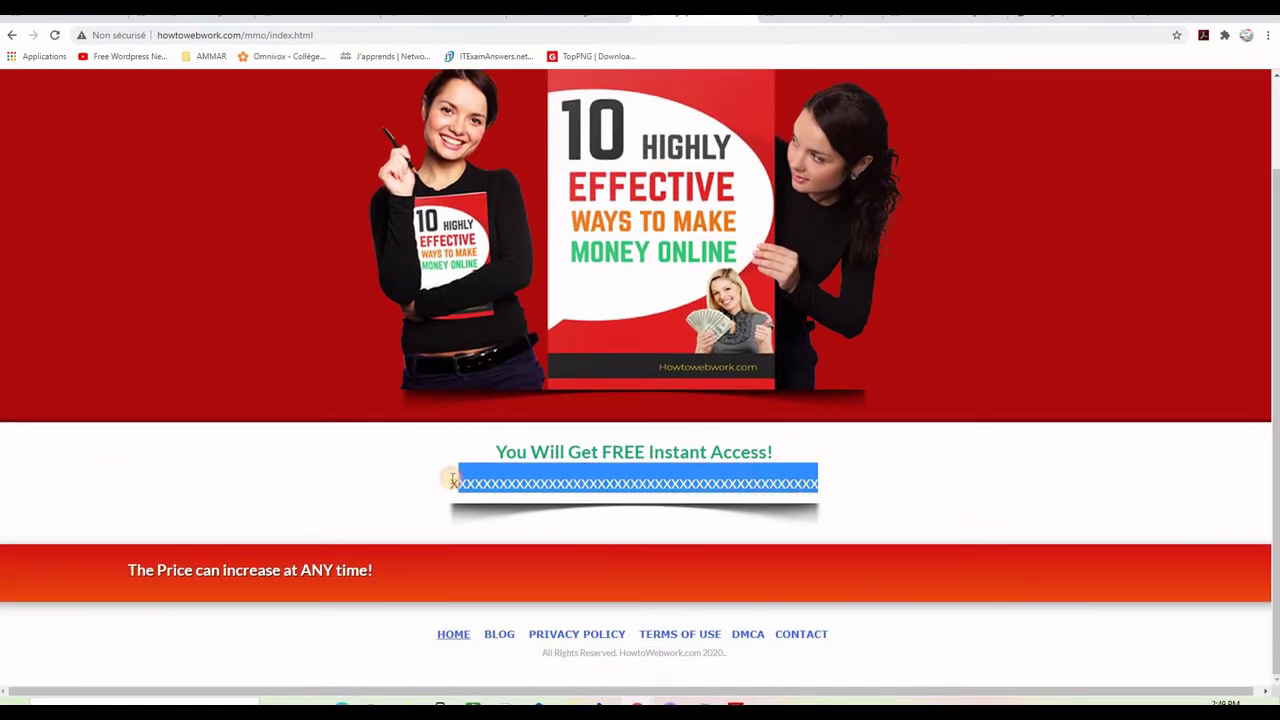
{"action": "left_click", "coordinate": [866, 456]}
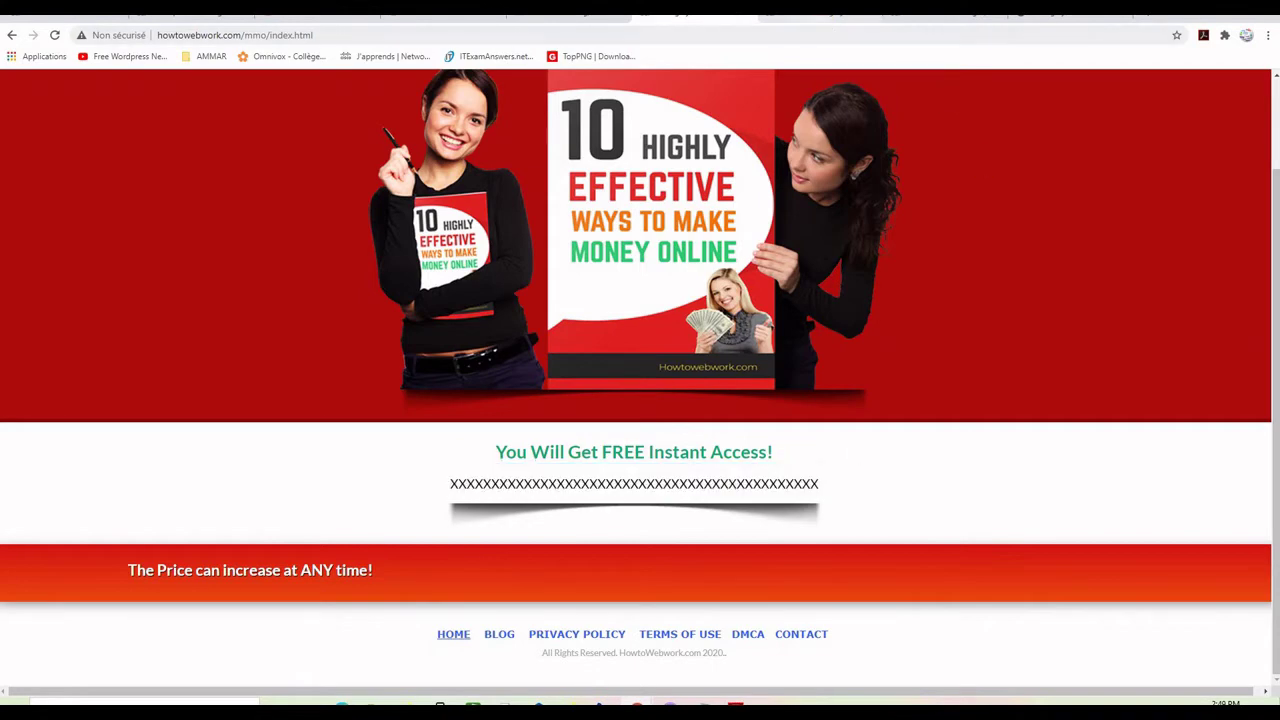
Examine the live bridge page bridge.html with its confirmation email instructions and promotion link.
{"action": "left_click", "coordinate": [820, 18]}
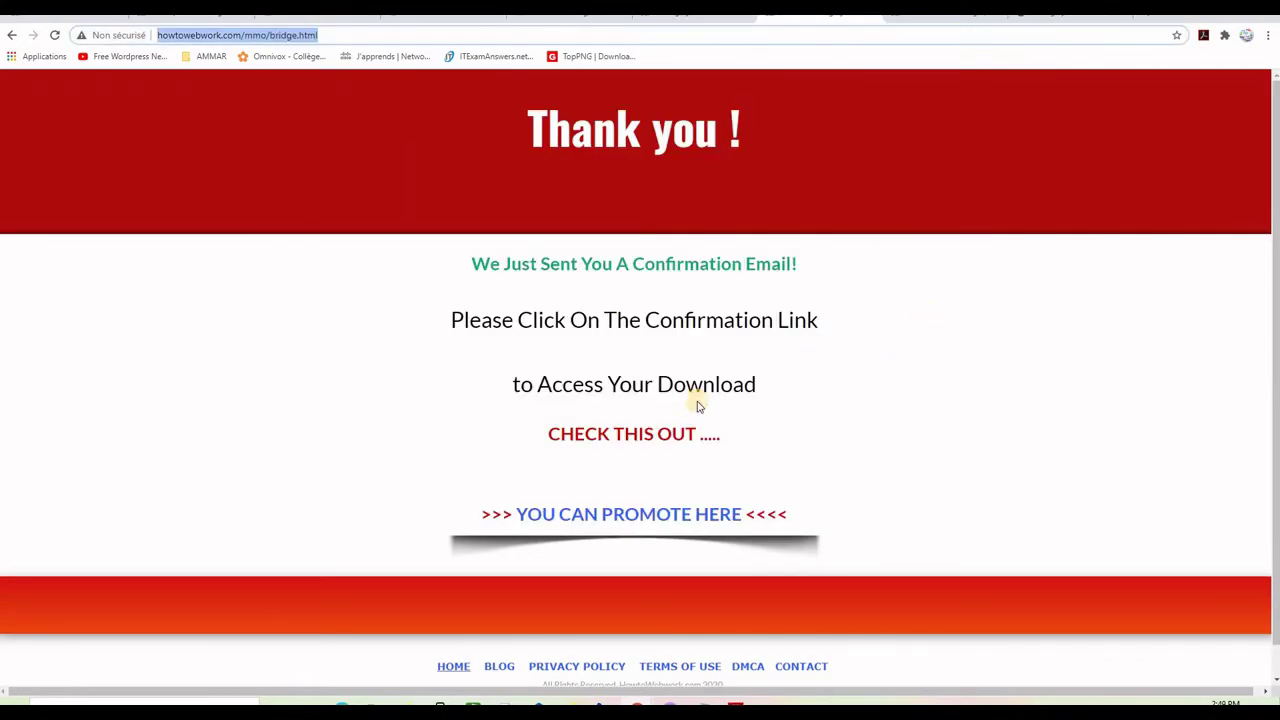
{"action": "scroll", "coordinate": [754, 351], "scroll_direction": "down", "scroll_amount": 1}
{"action": "scroll", "coordinate": [754, 351], "scroll_direction": "up", "scroll_amount": 1}
Look through the live thank-you page download.html, from the ebook download link to the traffic offers and back.
{"action": "left_click", "coordinate": [943, 18]}
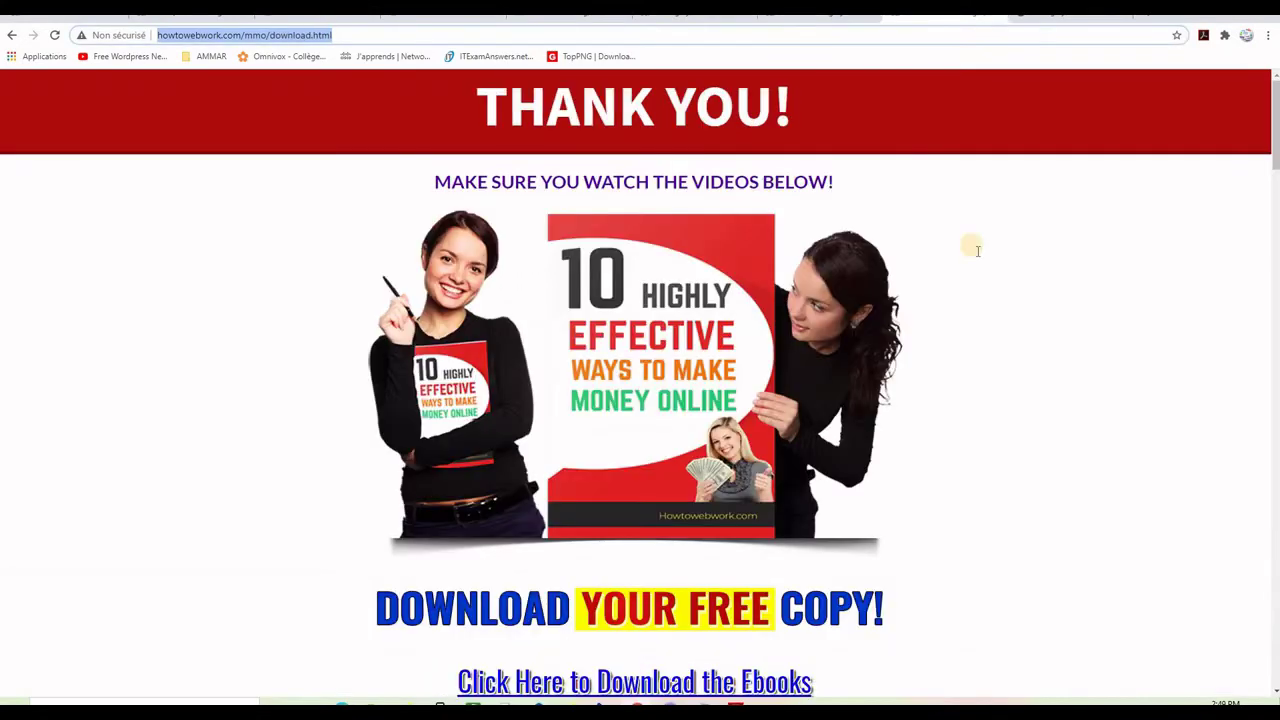
{"action": "scroll", "coordinate": [1054, 436], "scroll_direction": "down", "scroll_amount": 2}
{"action": "scroll", "coordinate": [1054, 436], "scroll_direction": "up", "scroll_amount": 2}
{"action": "scroll", "coordinate": [1054, 436], "scroll_direction": "down", "scroll_amount": 2}
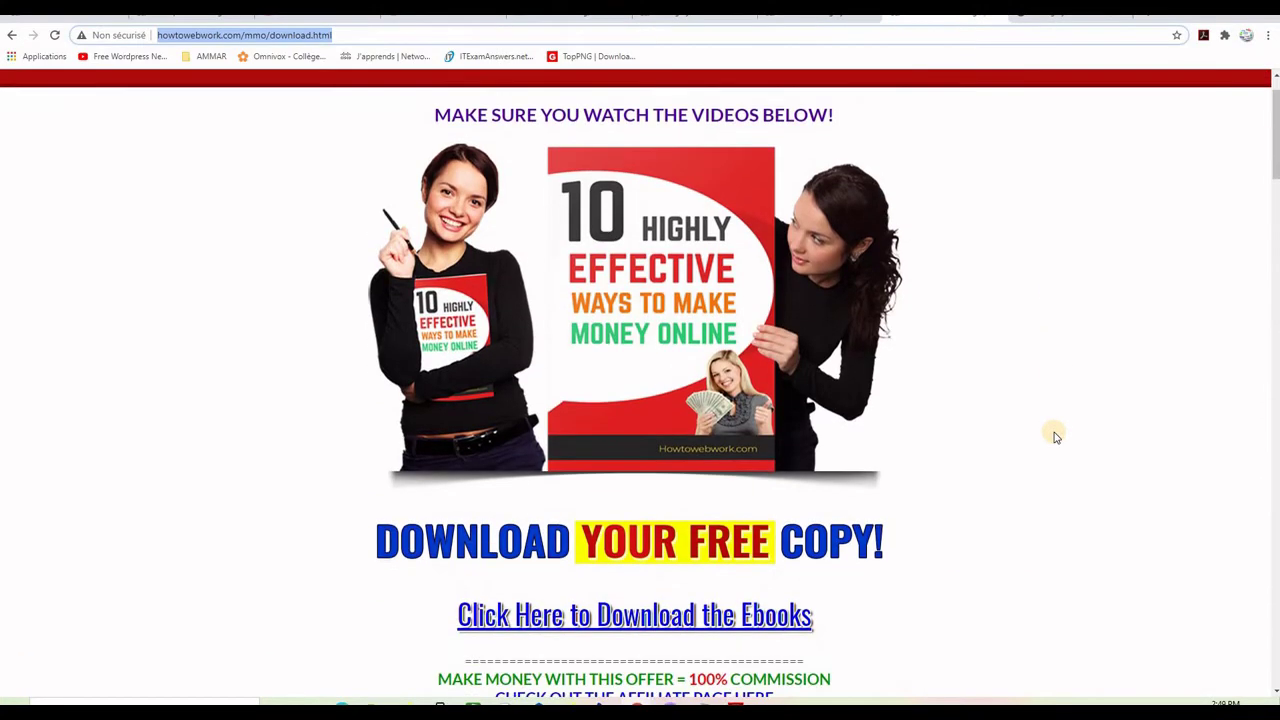
{"action": "scroll", "coordinate": [1054, 436], "scroll_direction": "up", "scroll_amount": 1}
{"action": "scroll", "coordinate": [991, 491], "scroll_direction": "down", "scroll_amount": 3}
{"action": "scroll", "coordinate": [1043, 478], "scroll_direction": "down", "scroll_amount": 12}
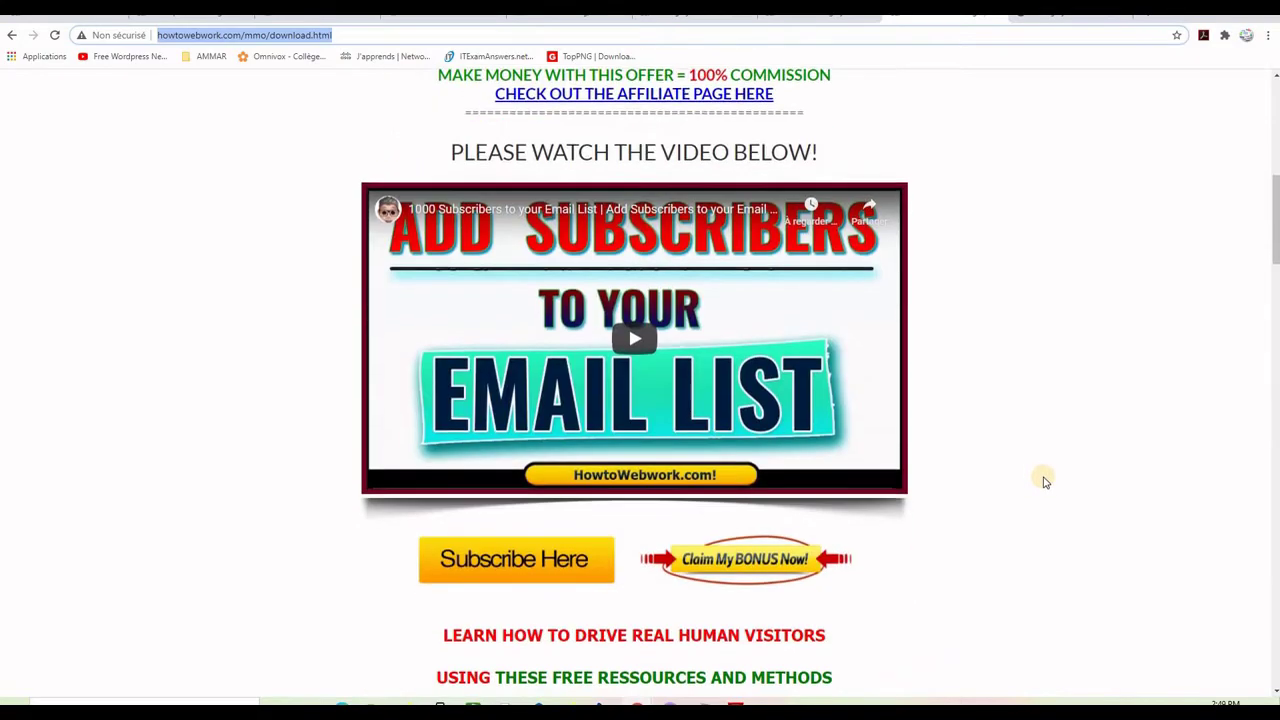
{"action": "scroll", "coordinate": [1043, 490], "scroll_direction": "down", "scroll_amount": 4}
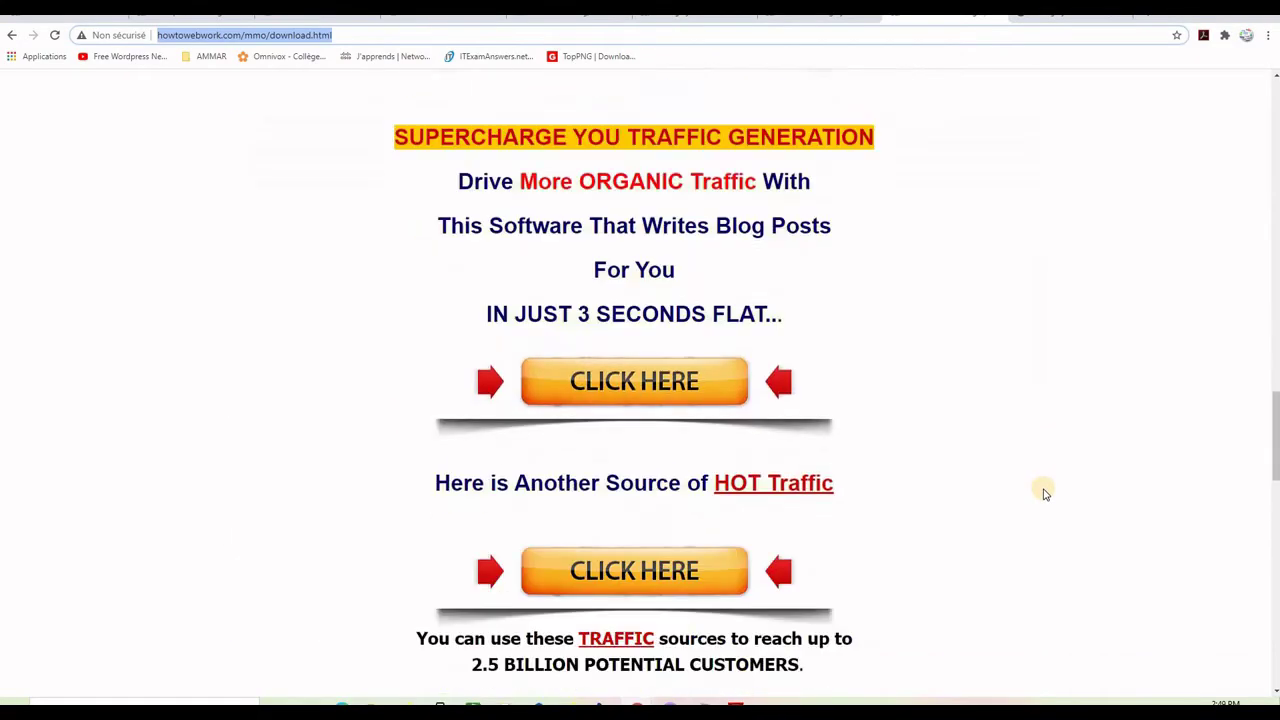
{"action": "scroll", "coordinate": [1070, 508], "scroll_direction": "up", "scroll_amount": 9}
{"action": "scroll", "coordinate": [1080, 515], "scroll_direction": "up", "scroll_amount": 8}
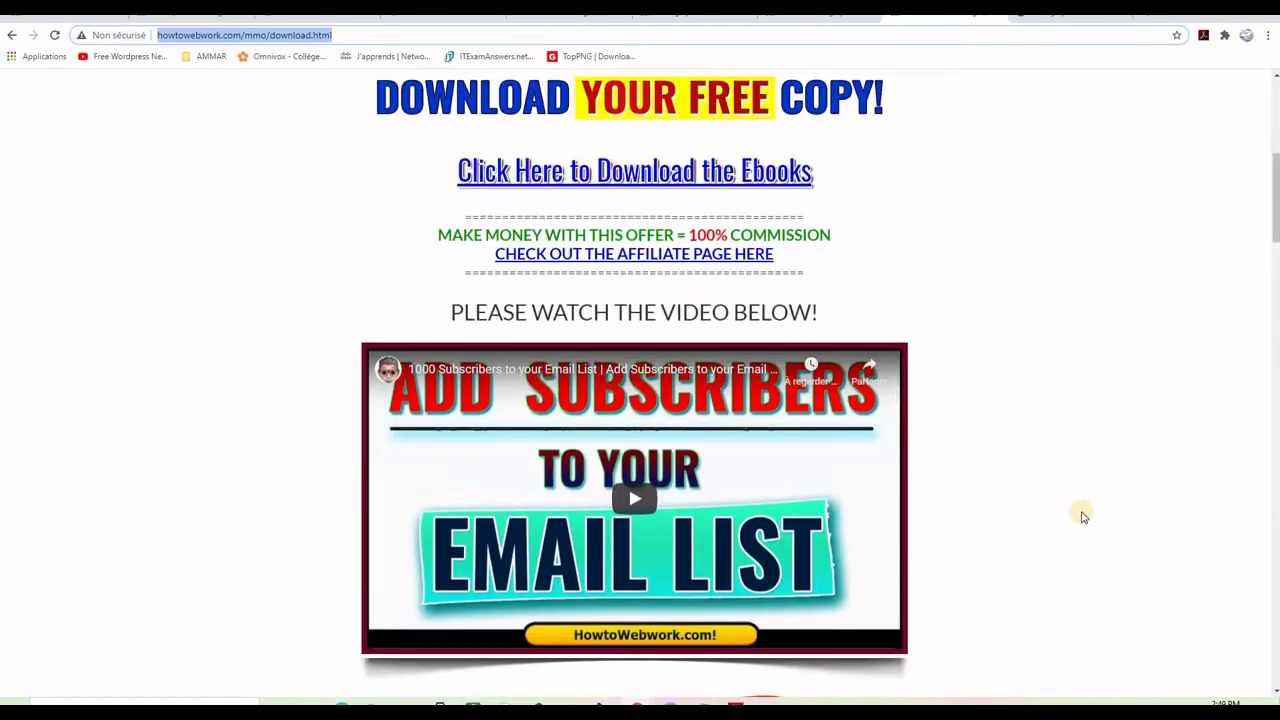
{"action": "scroll", "coordinate": [1010, 333], "scroll_direction": "up", "scroll_amount": 2}
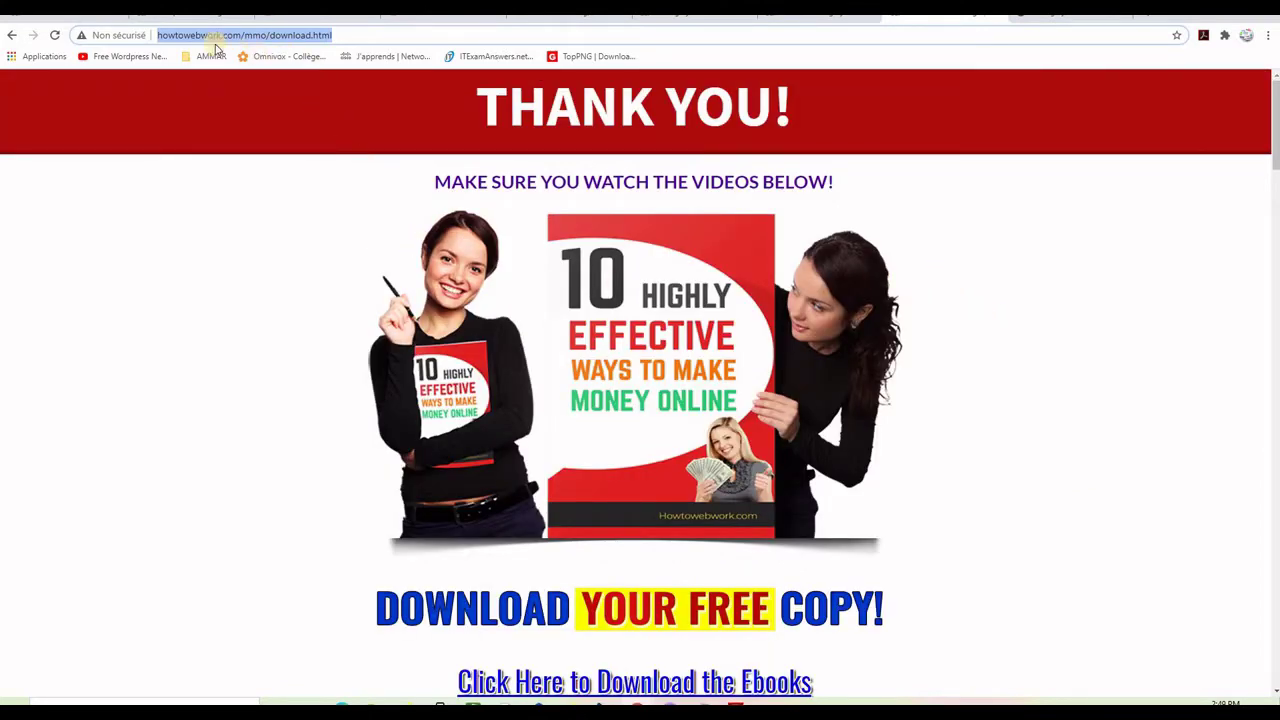
Recheck the bridge page's address and the landing page's row of X characters reserved for the opt-in form.
{"action": "left_click", "coordinate": [775, 18]}
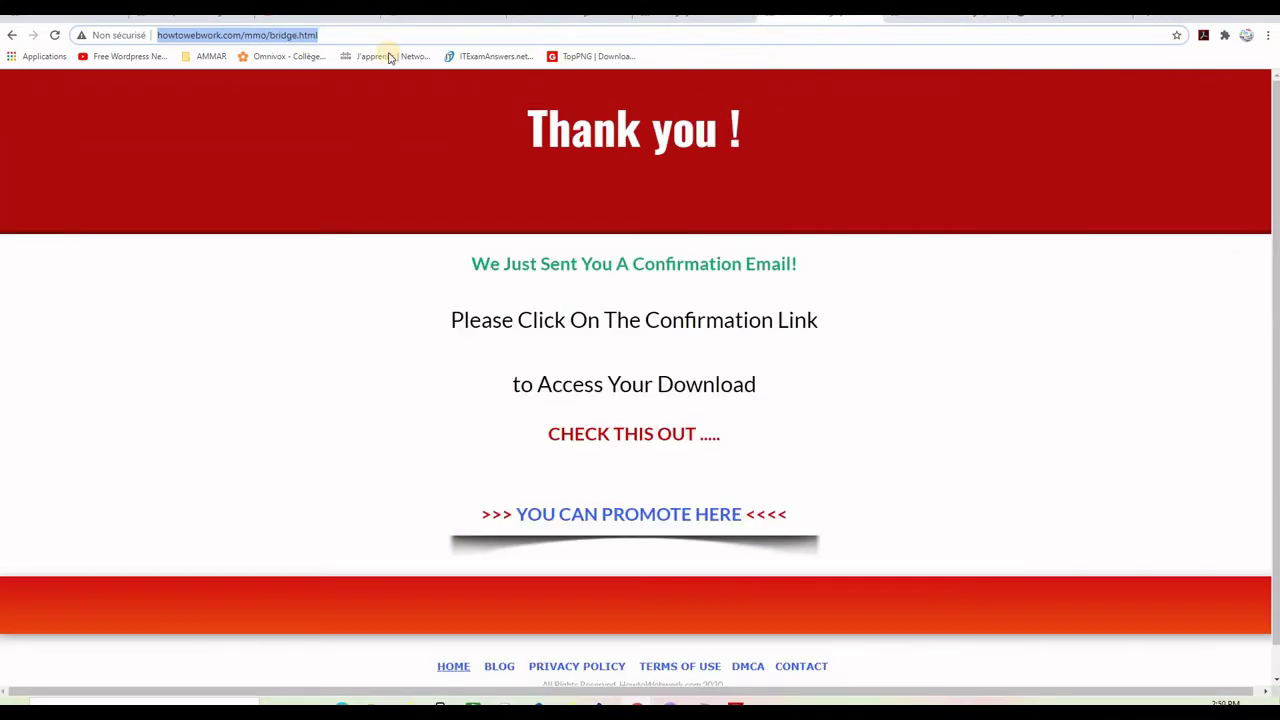
{"action": "left_click", "coordinate": [290, 35]}
{"action": "key", "text": "ctrl+shift+Tab"}
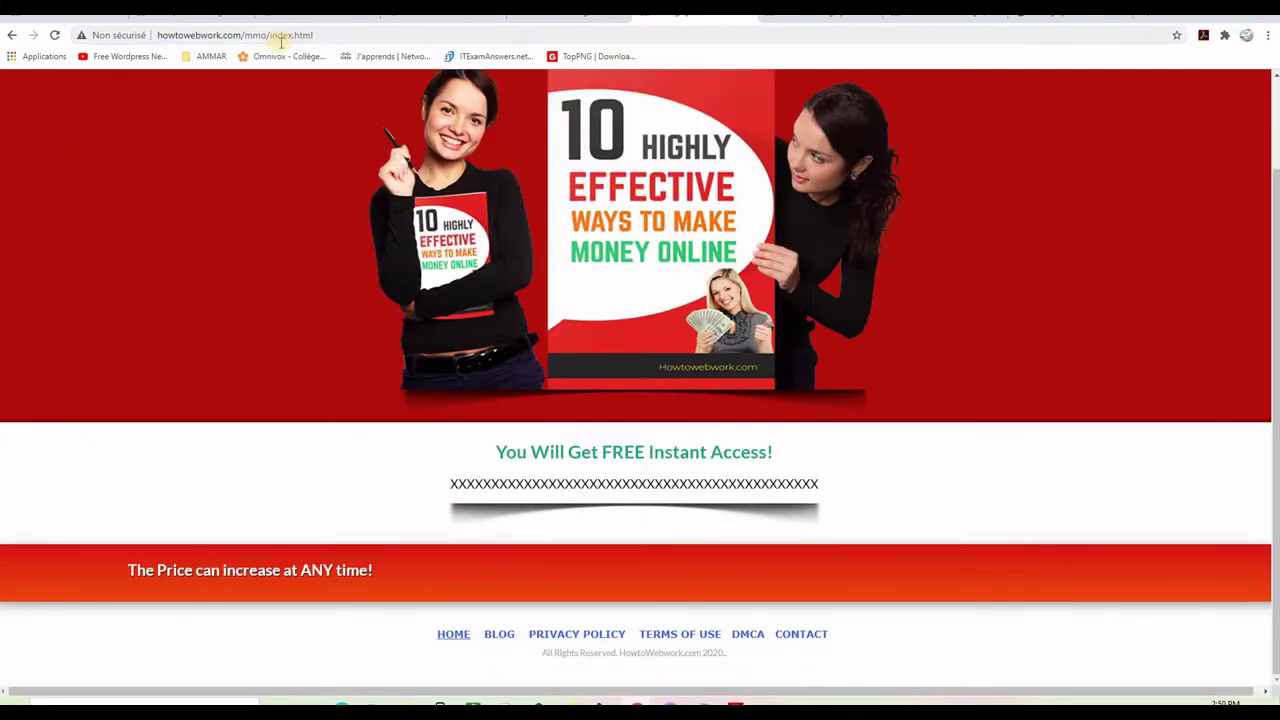
{"action": "scroll", "coordinate": [960, 382], "scroll_direction": "up", "scroll_amount": 2}
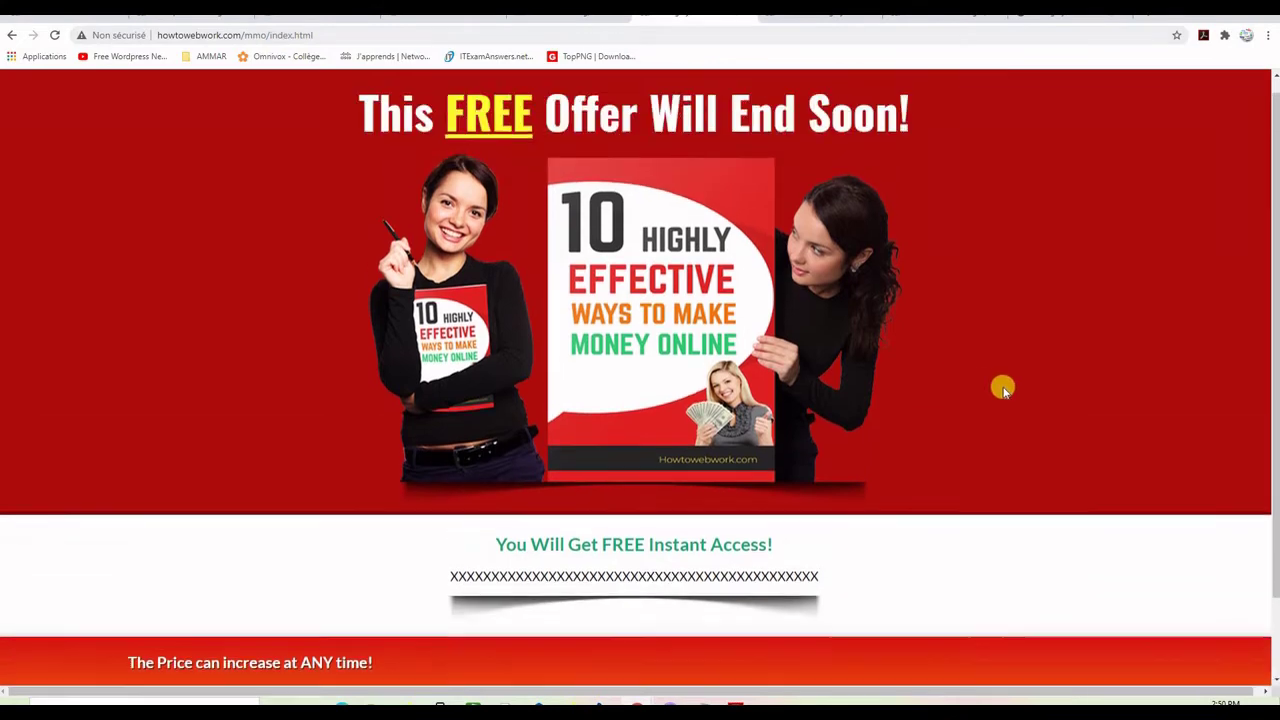
{"action": "scroll", "coordinate": [967, 301], "scroll_direction": "down", "scroll_amount": 2}
{"action": "scroll", "coordinate": [966, 300], "scroll_direction": "up", "scroll_amount": 1}
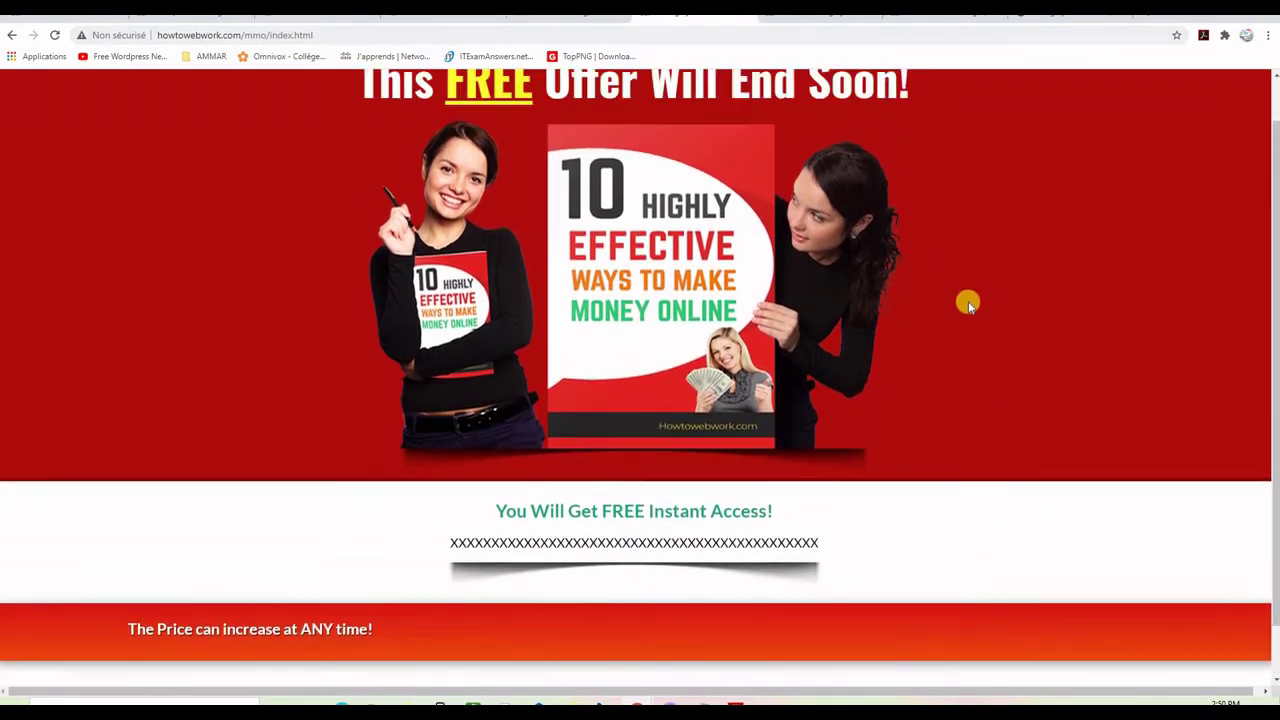
{"action": "scroll", "coordinate": [940, 340], "scroll_direction": "down", "scroll_amount": 1}
{"action": "left_click_drag", "start_coordinate": [820, 484], "coordinate": [448, 481]}
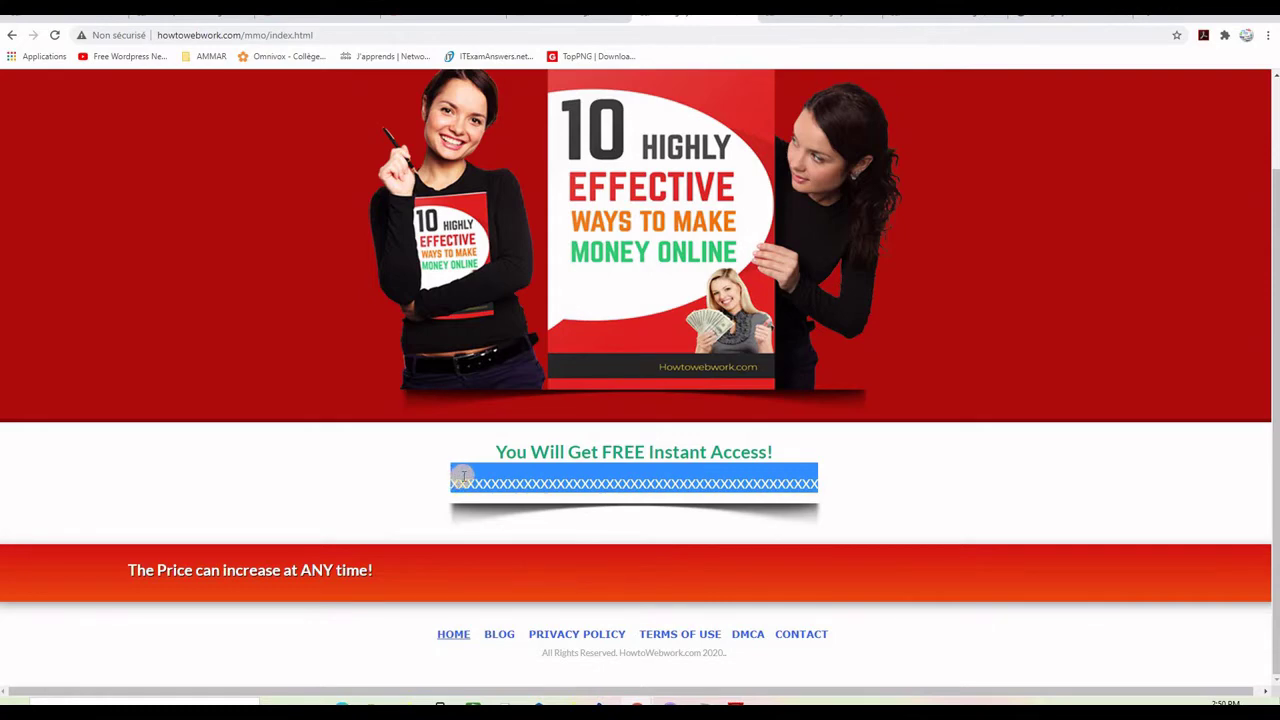
Switch to the GetResponse contact lists and create a new list named mmo-listbuilding-gr.
{"action": "left_click", "coordinate": [735, 707]}
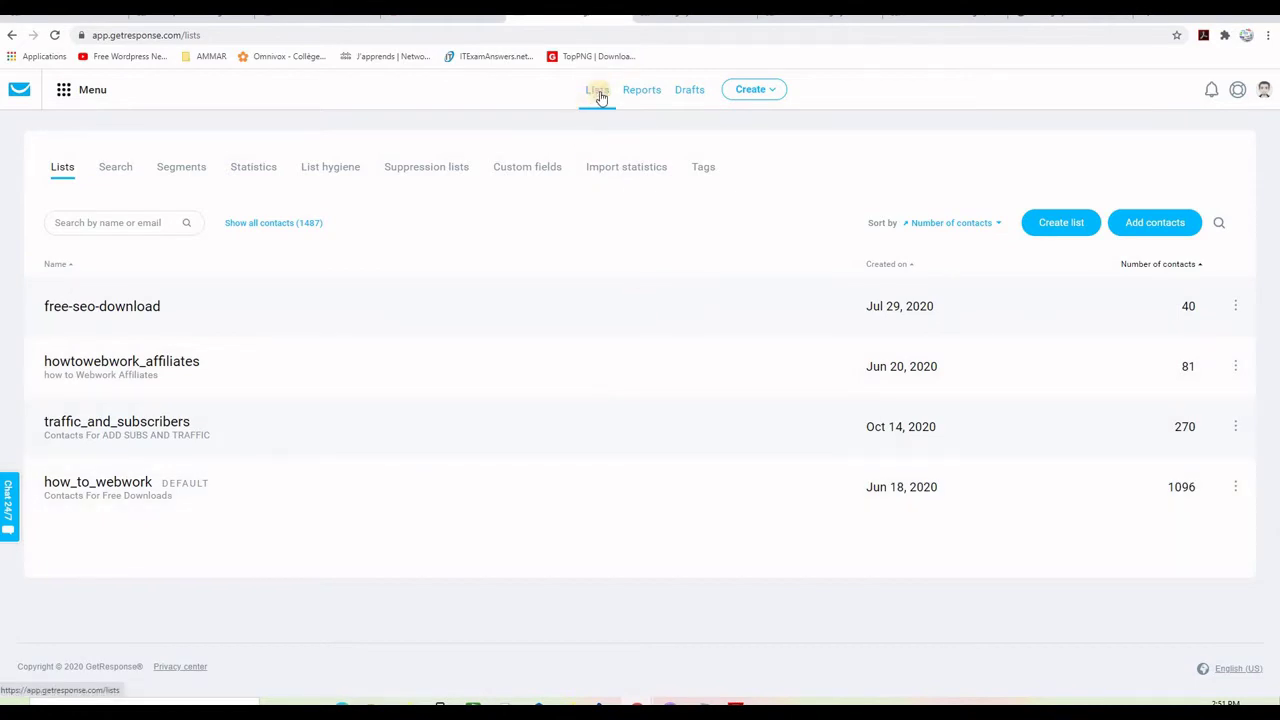
{"action": "left_click", "coordinate": [1050, 224]}
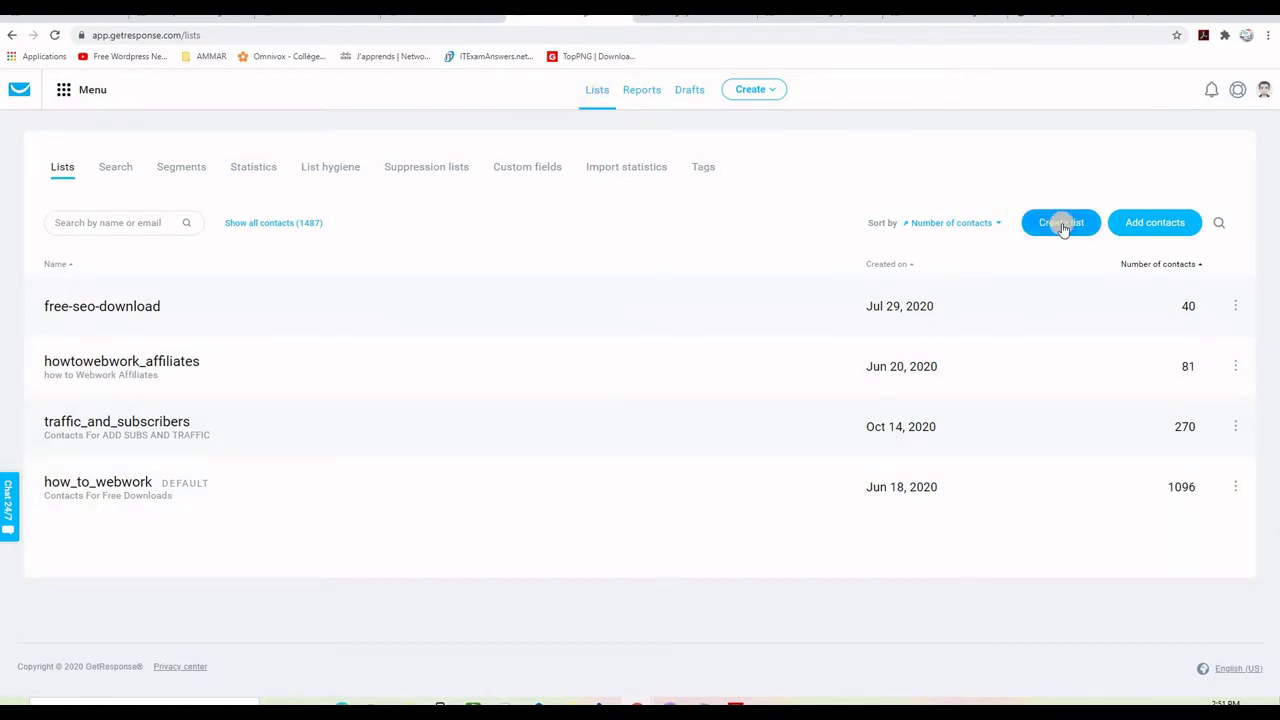
{"action": "left_click", "coordinate": [1063, 224]}
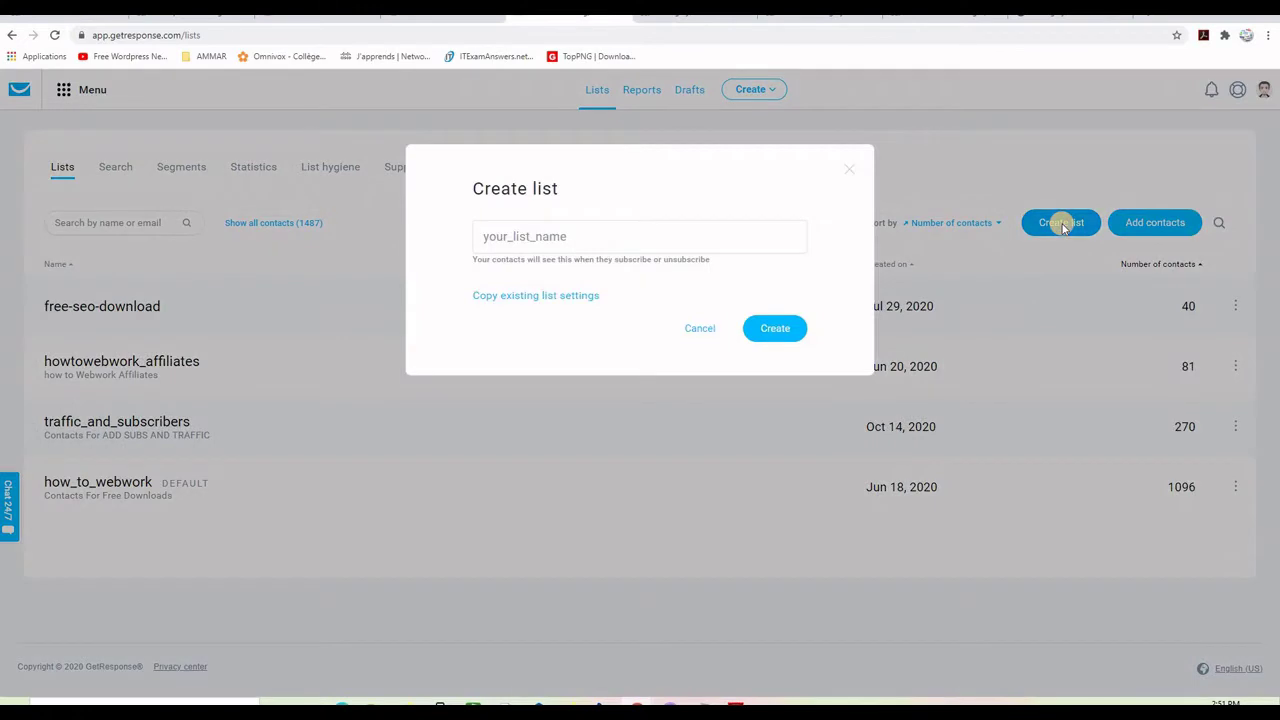
{"action": "left_click", "coordinate": [576, 237]}
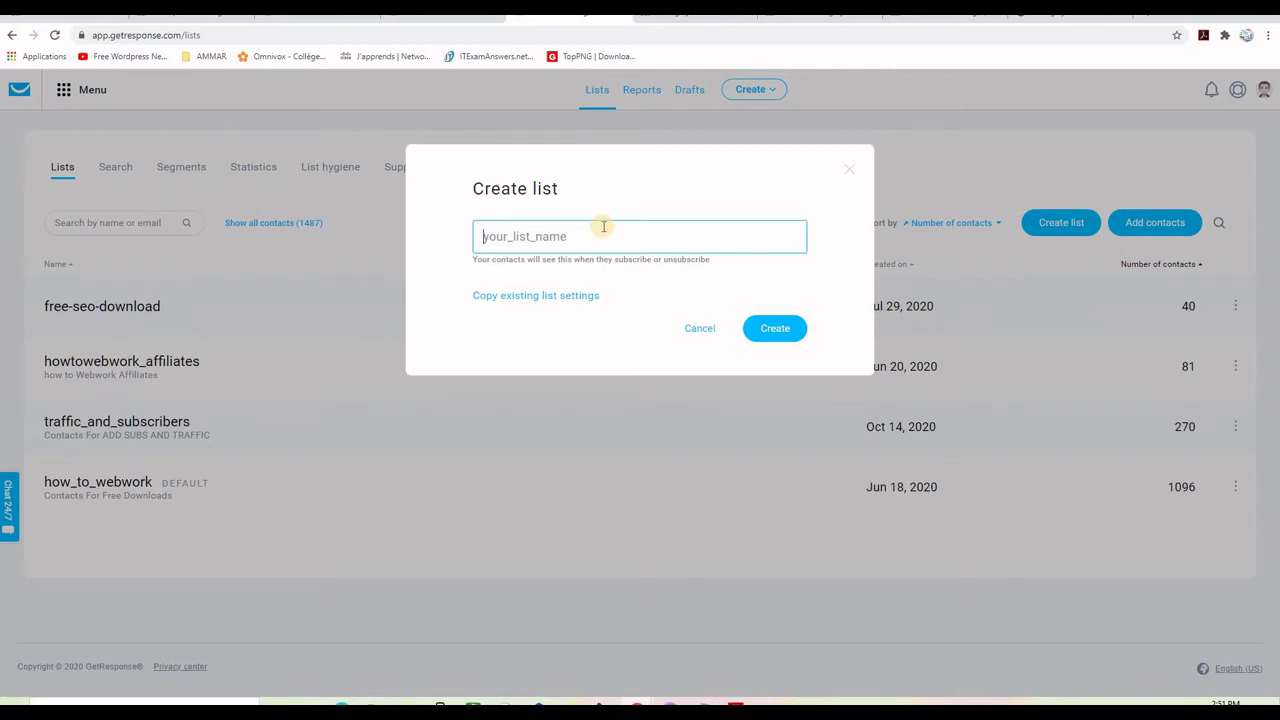
{"action": "type", "text": "M"}
{"action": "key", "text": "BackSpace"}
{"action": "key", "text": "BackSpace"}
{"action": "key", "text": "BackSpace"}
{"action": "type", "text": "mmo-listbuilding-gr"}
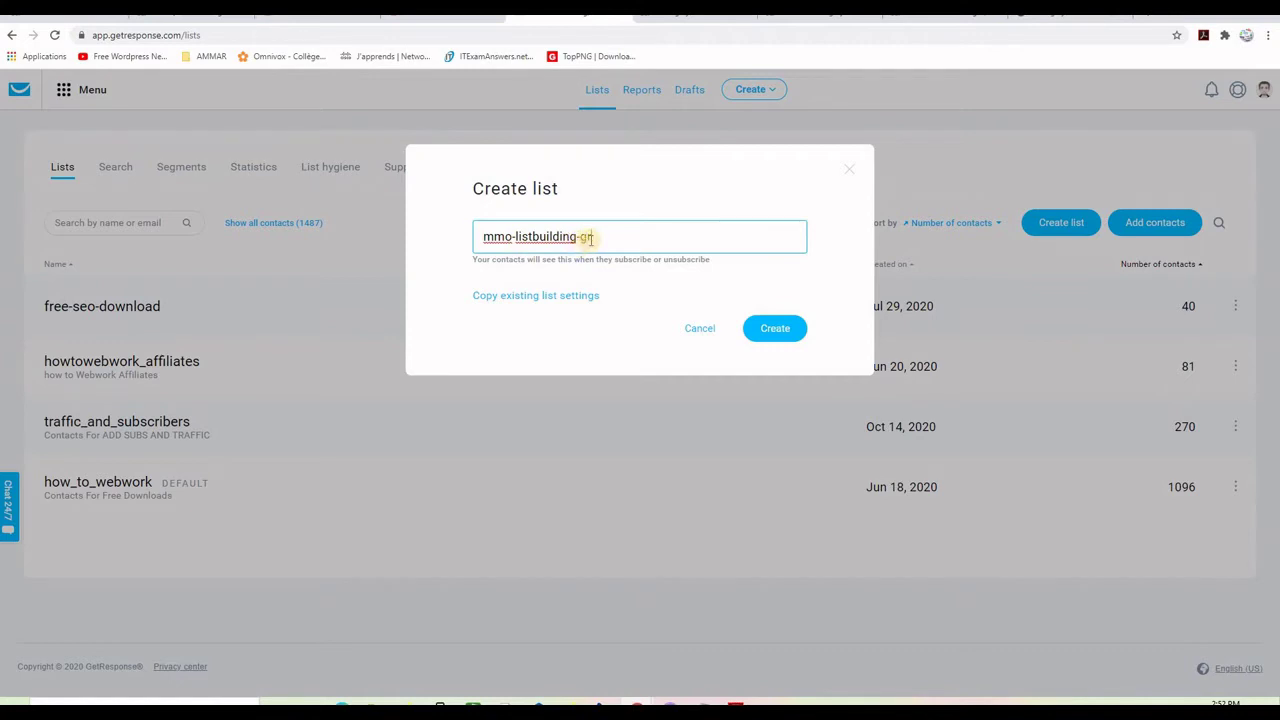
{"action": "left_click", "coordinate": [775, 332]}
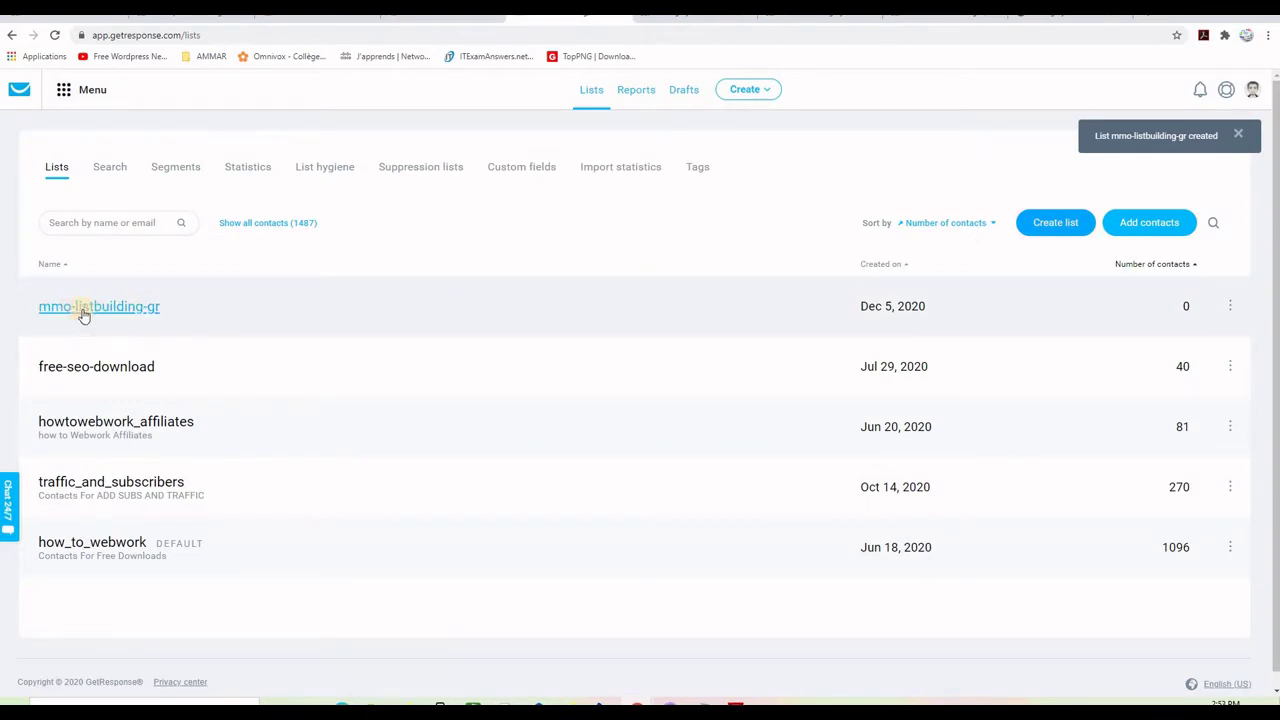
Open the settings of the mmo-listbuilding-gr list and look through its general options, from the list name to the logo link.
{"action": "left_click", "coordinate": [1231, 307]}
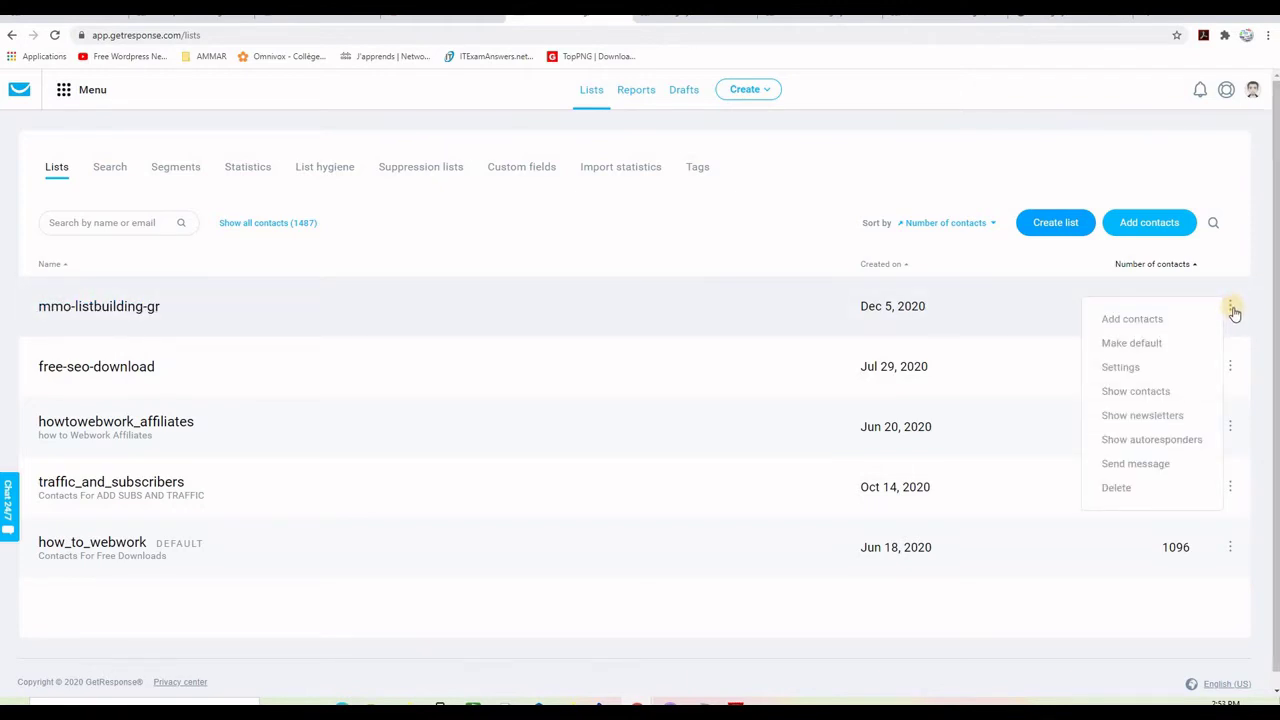
{"action": "left_click", "coordinate": [1120, 367]}
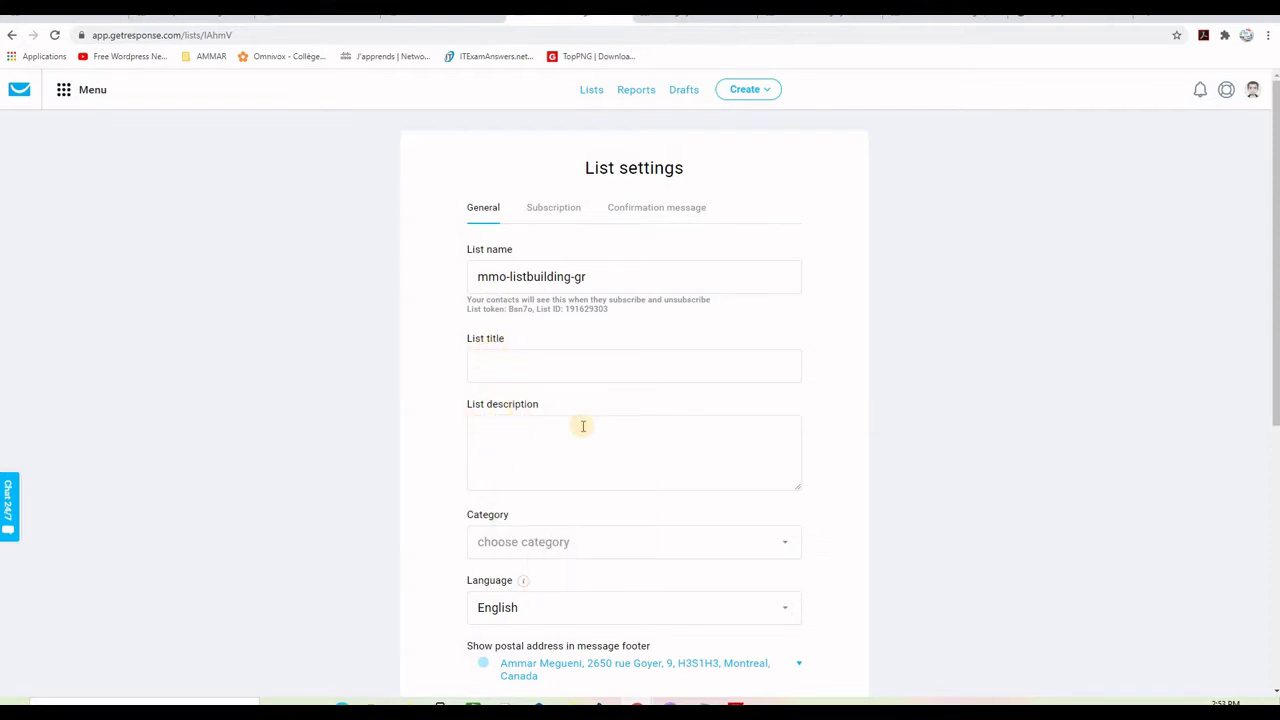
{"action": "scroll", "coordinate": [940, 398], "scroll_direction": "down", "scroll_amount": 1}
{"action": "scroll", "coordinate": [940, 398], "scroll_direction": "down", "scroll_amount": 3}
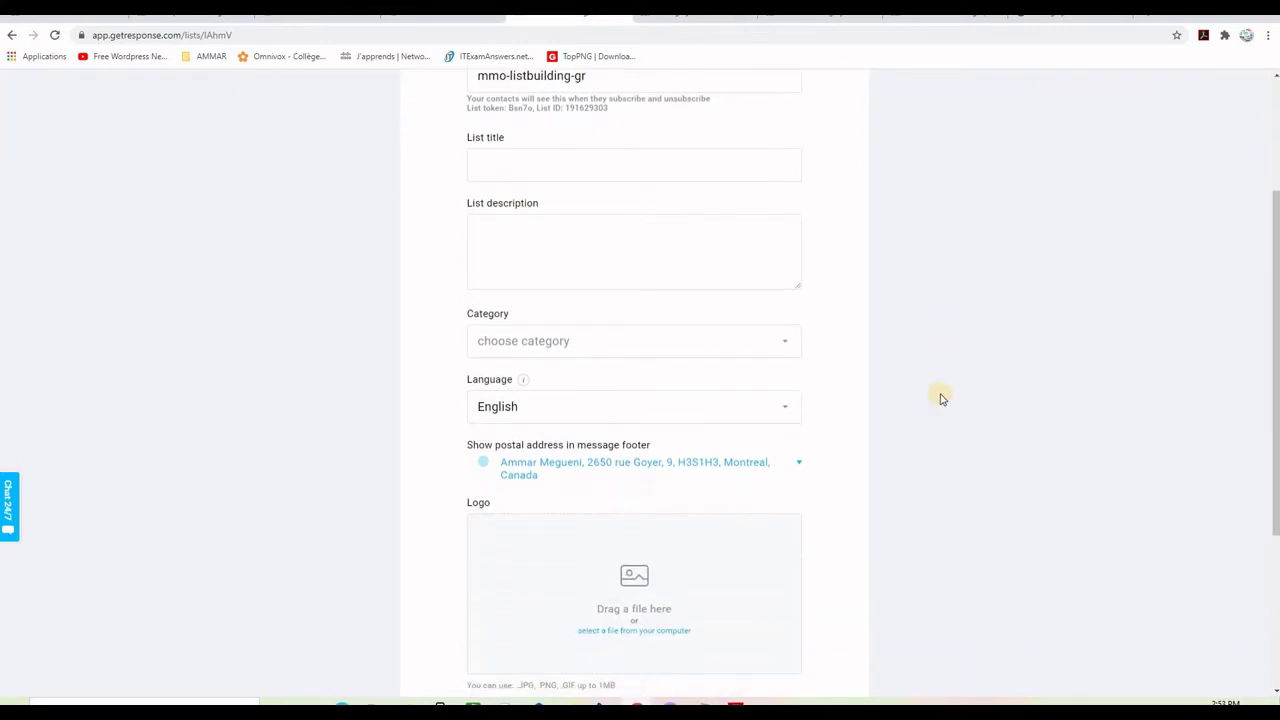
{"action": "scroll", "coordinate": [977, 414], "scroll_direction": "down", "scroll_amount": 3}
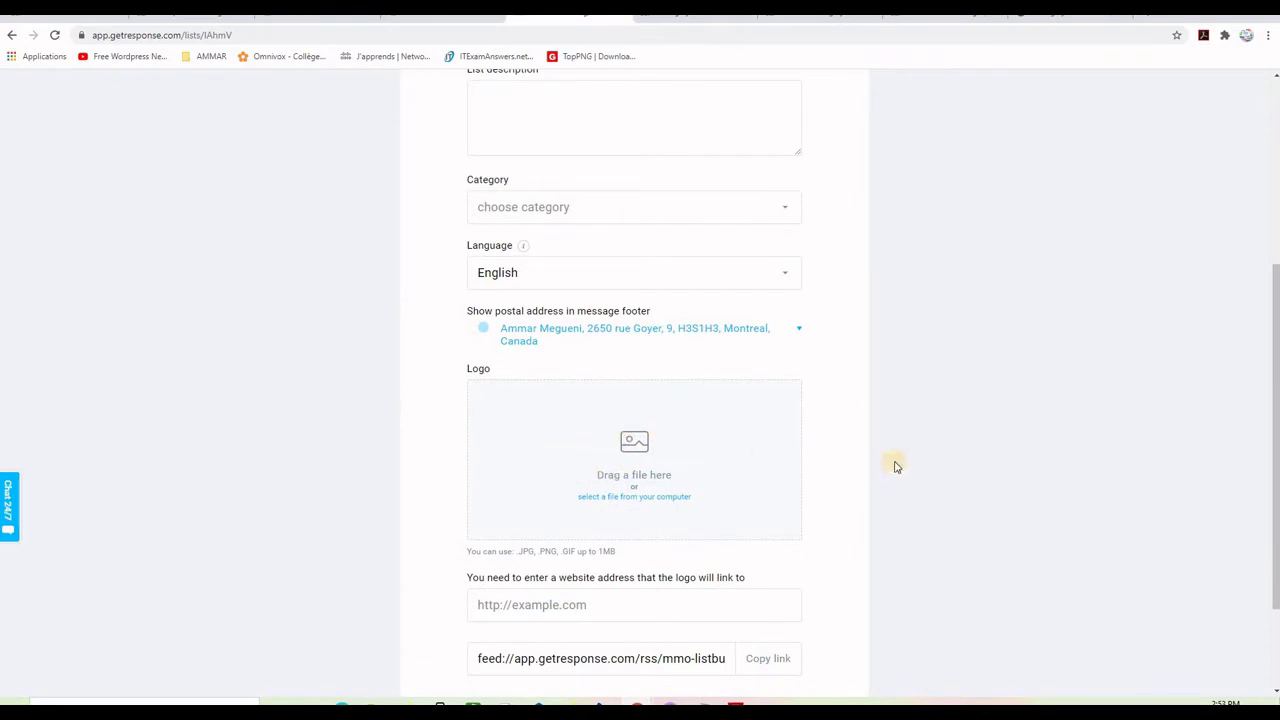
{"action": "scroll", "coordinate": [876, 468], "scroll_direction": "down", "scroll_amount": 2}
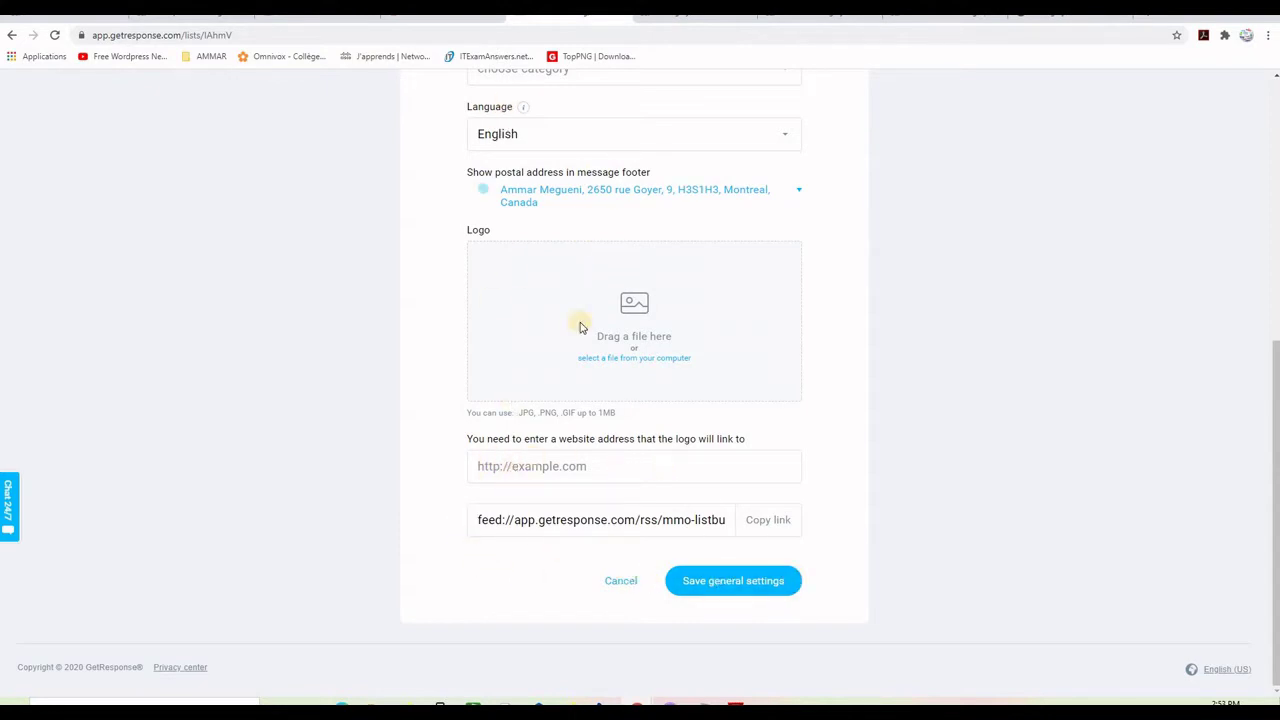
{"action": "scroll", "coordinate": [957, 421], "scroll_direction": "up", "scroll_amount": 5}
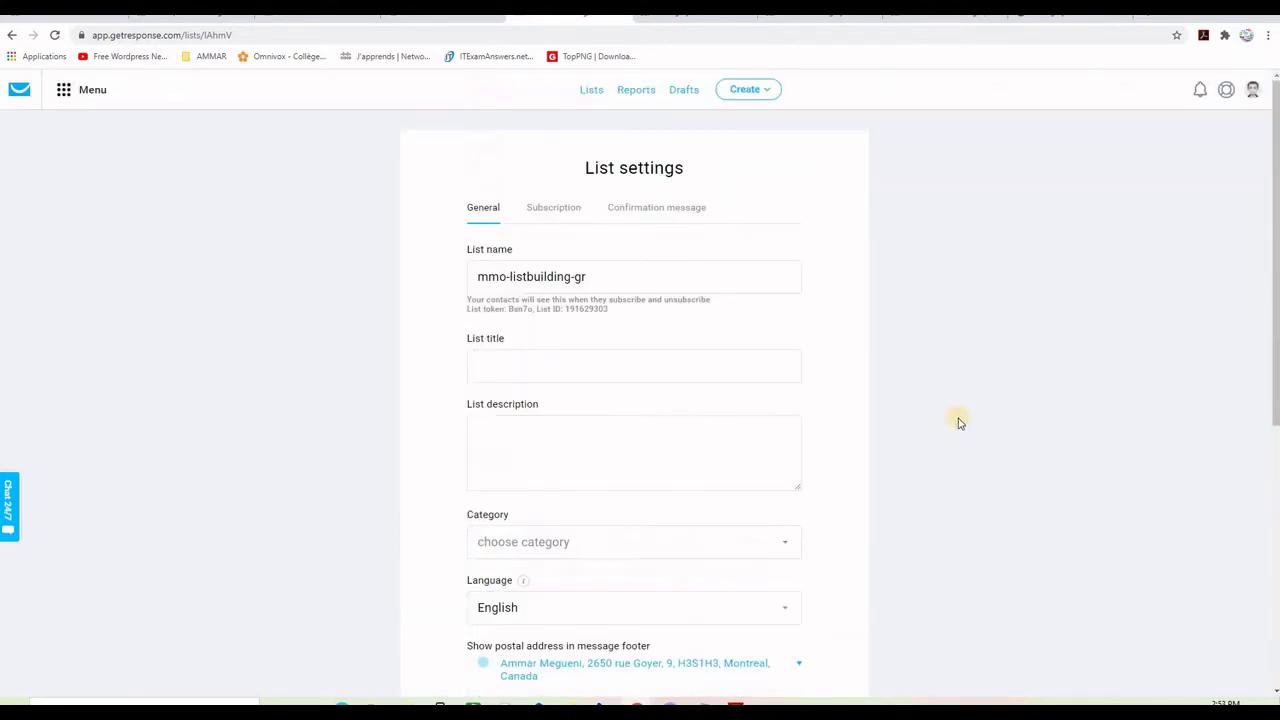
Require double opt-in confirmation for both web and API subscriptions in the list's subscription settings.
{"action": "left_click", "coordinate": [560, 211]}
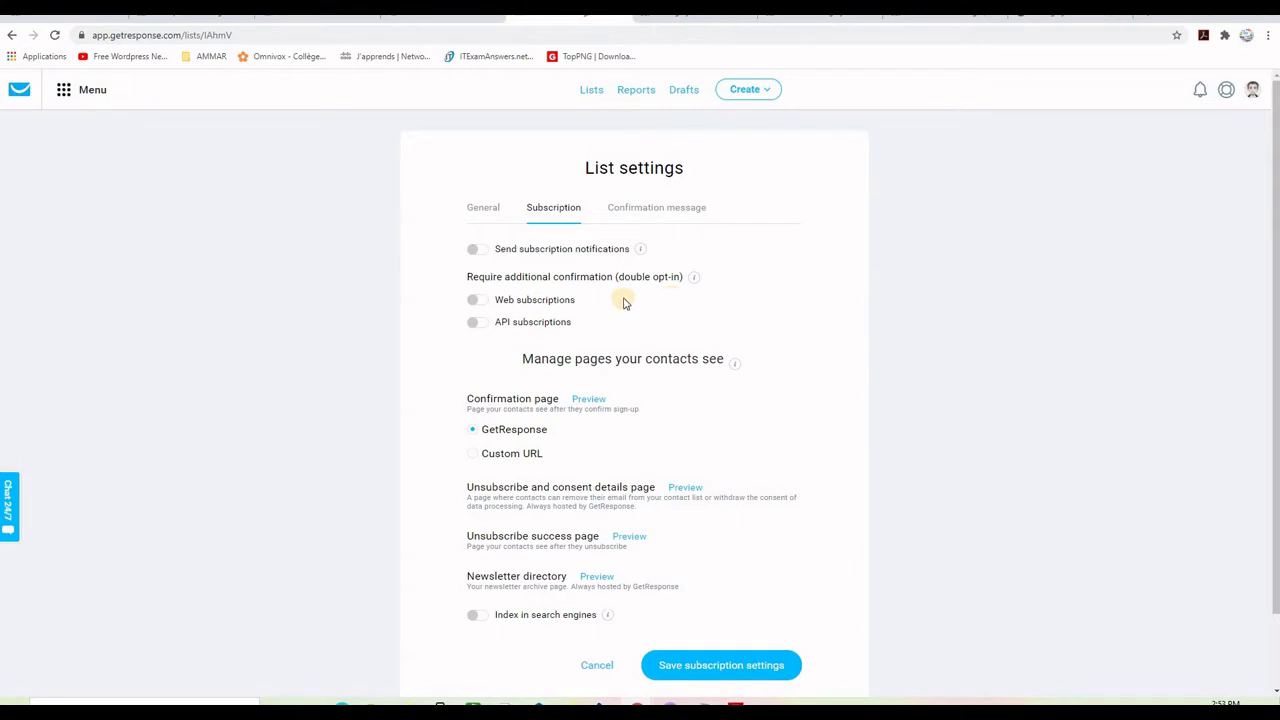
{"action": "left_click", "coordinate": [474, 301]}
{"action": "left_click", "coordinate": [473, 325]}
{"action": "left_click", "coordinate": [482, 327]}
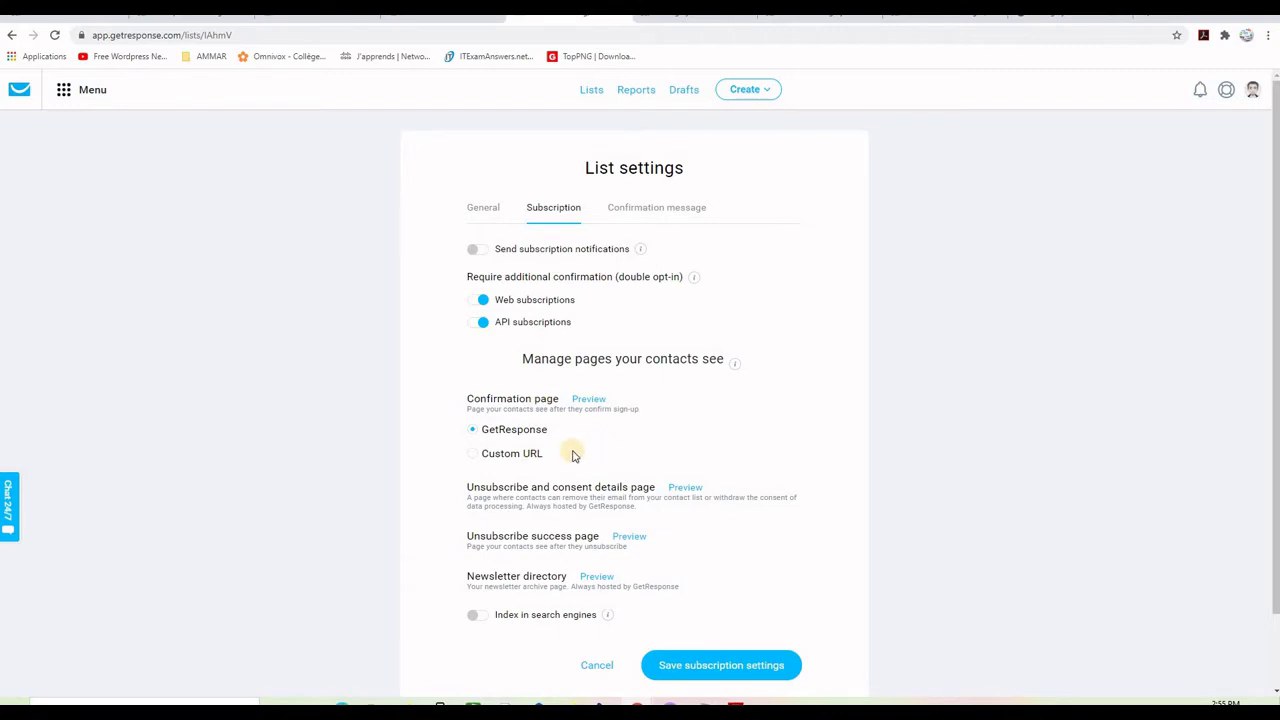
{"action": "left_click", "coordinate": [509, 459]}
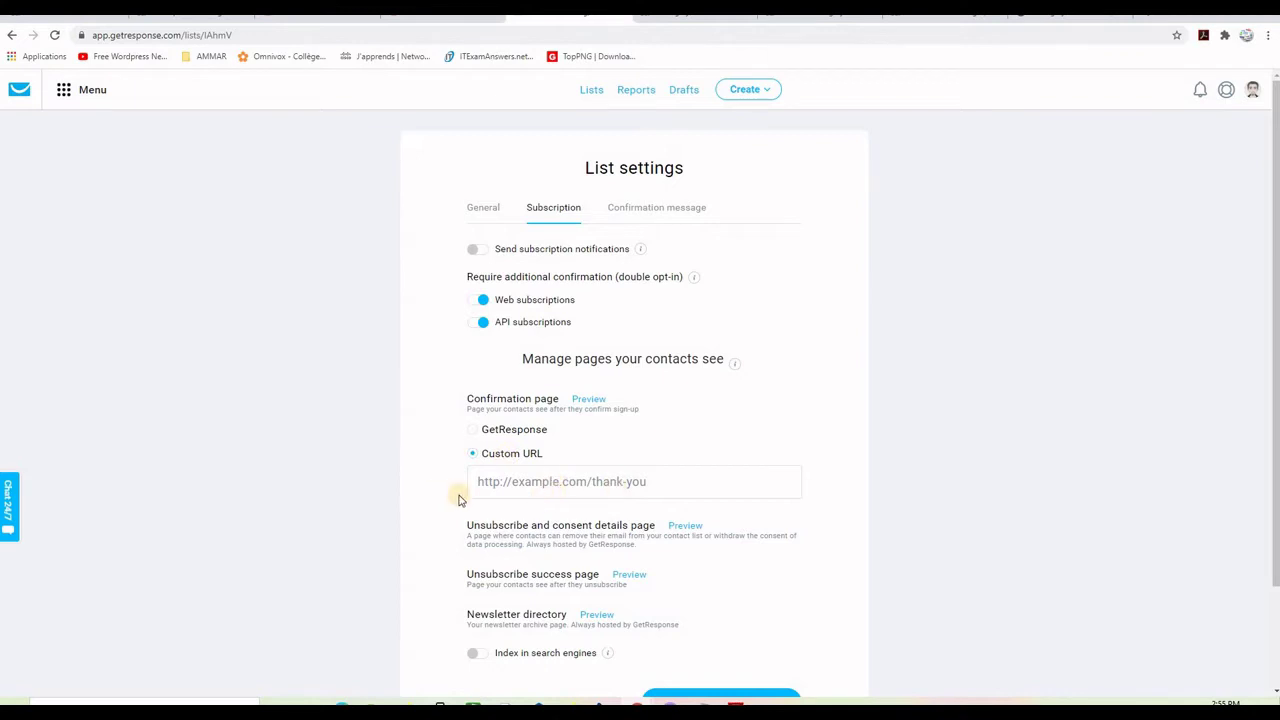
{"action": "left_click", "coordinate": [670, 704]}
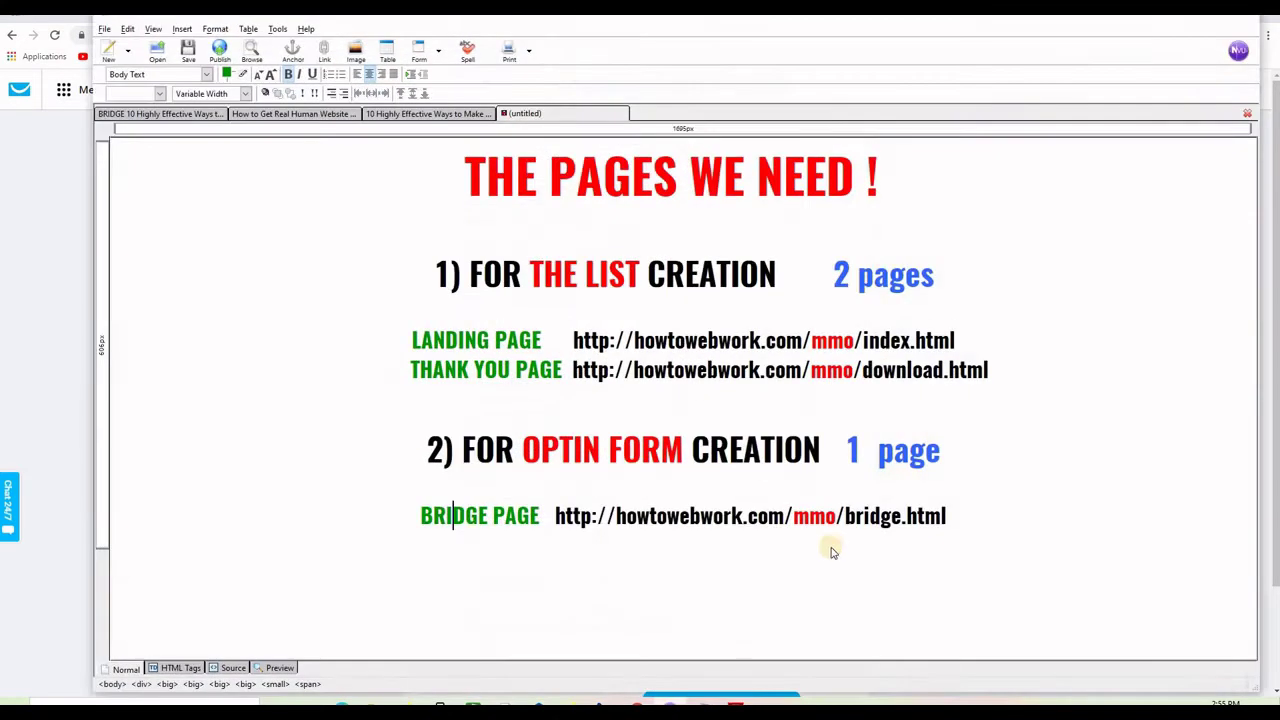
{"action": "left_click_drag", "start_coordinate": [989, 370], "coordinate": [572, 370]}
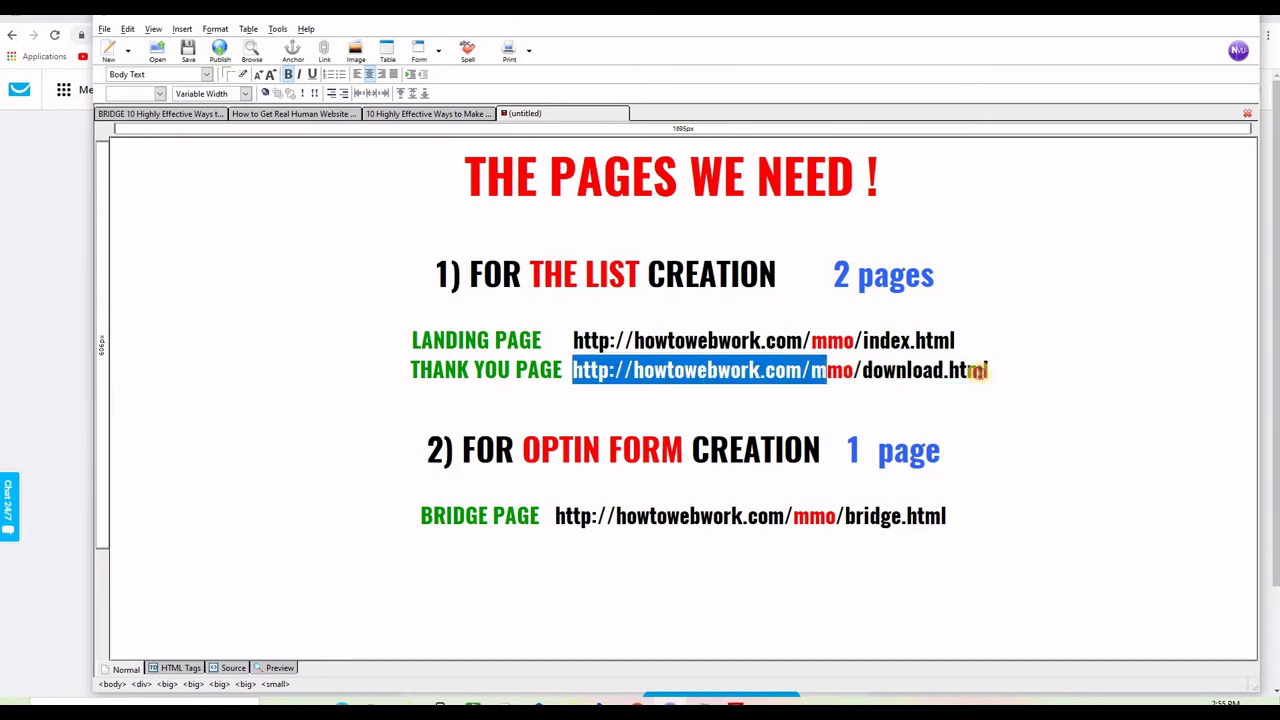
{"action": "right_click", "coordinate": [943, 375]}
{"action": "left_click", "coordinate": [990, 413]}
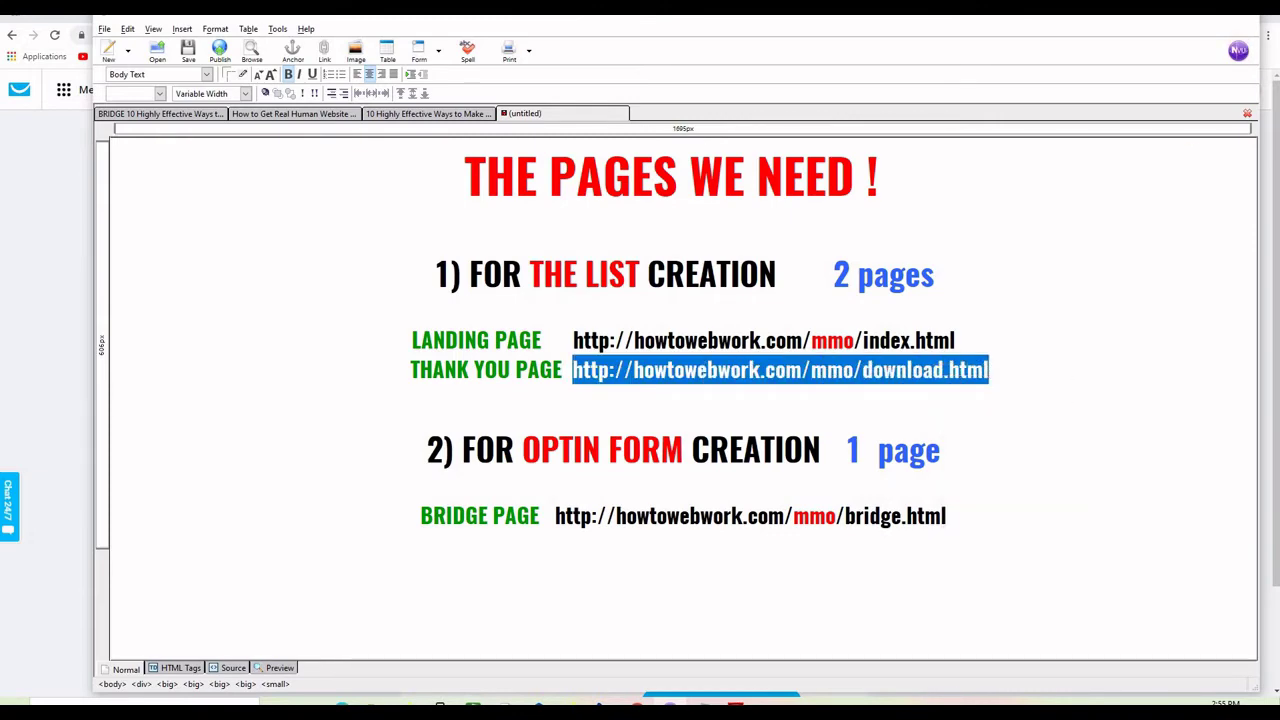
{"action": "key", "text": "alt+Tab"}
{"action": "right_click", "coordinate": [559, 489]}
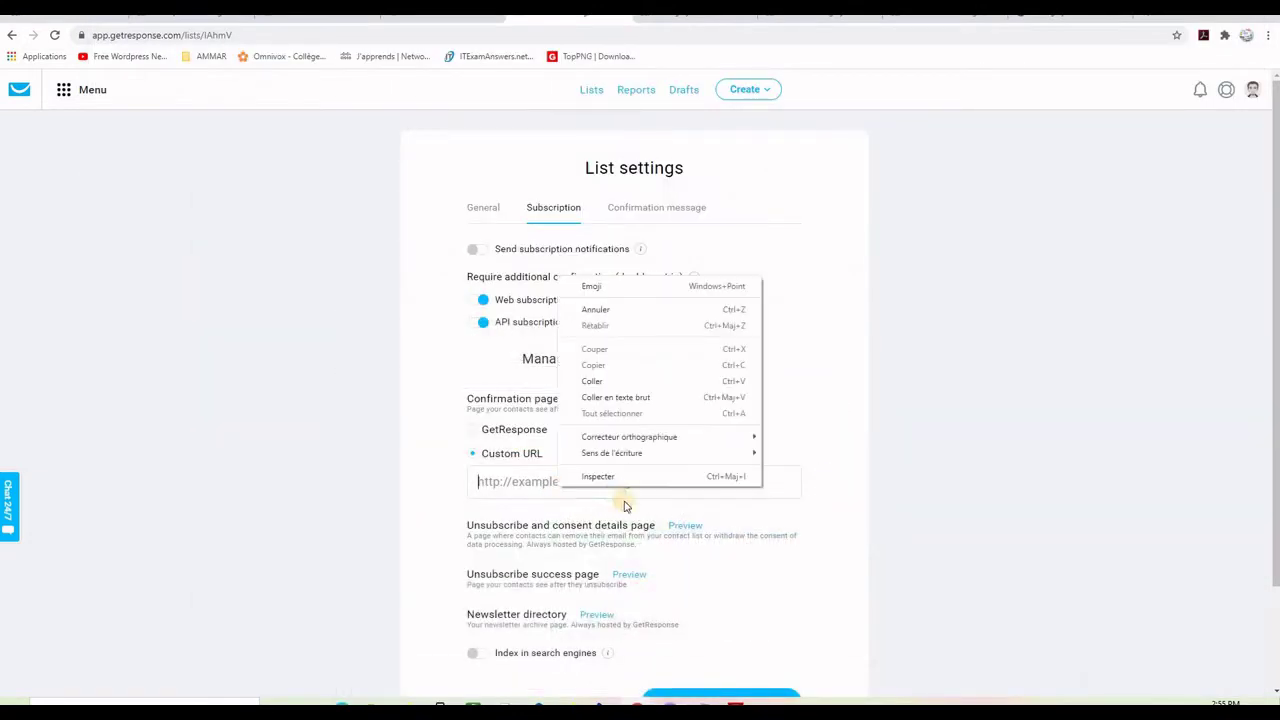
{"action": "left_click", "coordinate": [618, 378]}
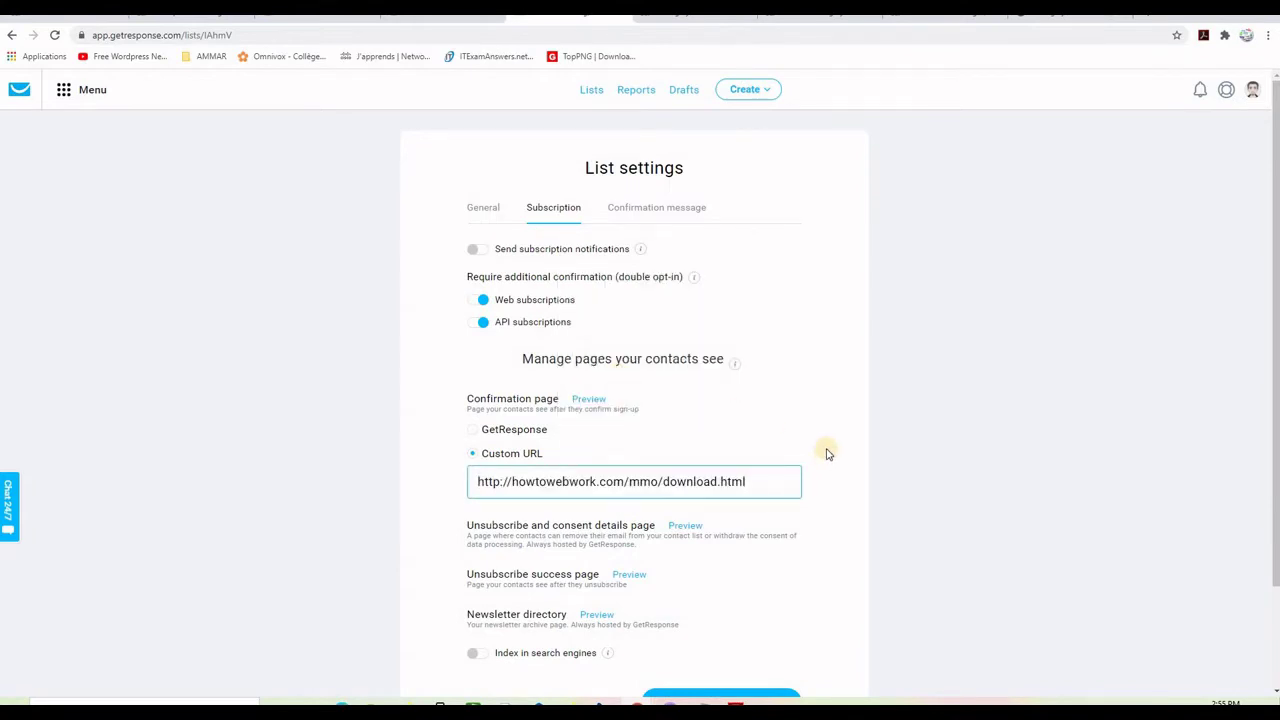
Review the remaining subscription options and save the list's subscription settings.
{"action": "scroll", "coordinate": [826, 456], "scroll_direction": "down", "scroll_amount": 1}
{"action": "scroll", "coordinate": [826, 456], "scroll_direction": "down", "scroll_amount": 1}
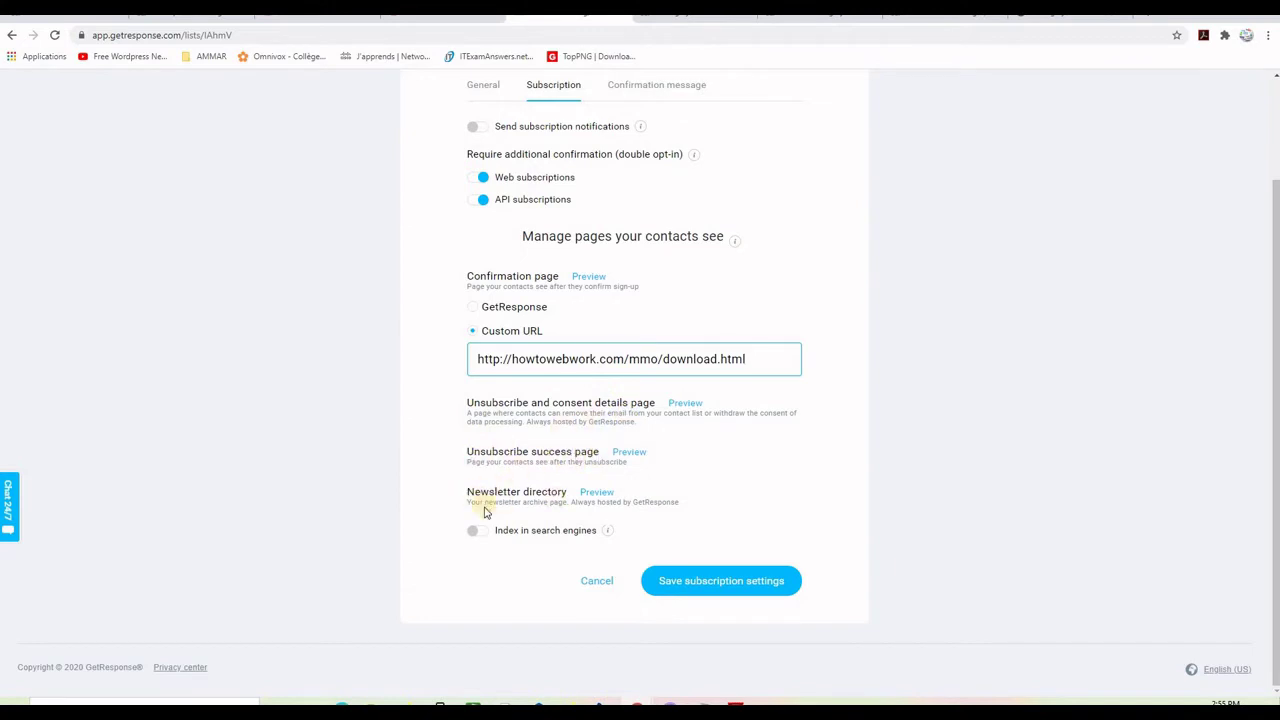
{"action": "left_click", "coordinate": [733, 359]}
{"action": "left_click", "coordinate": [711, 589]}
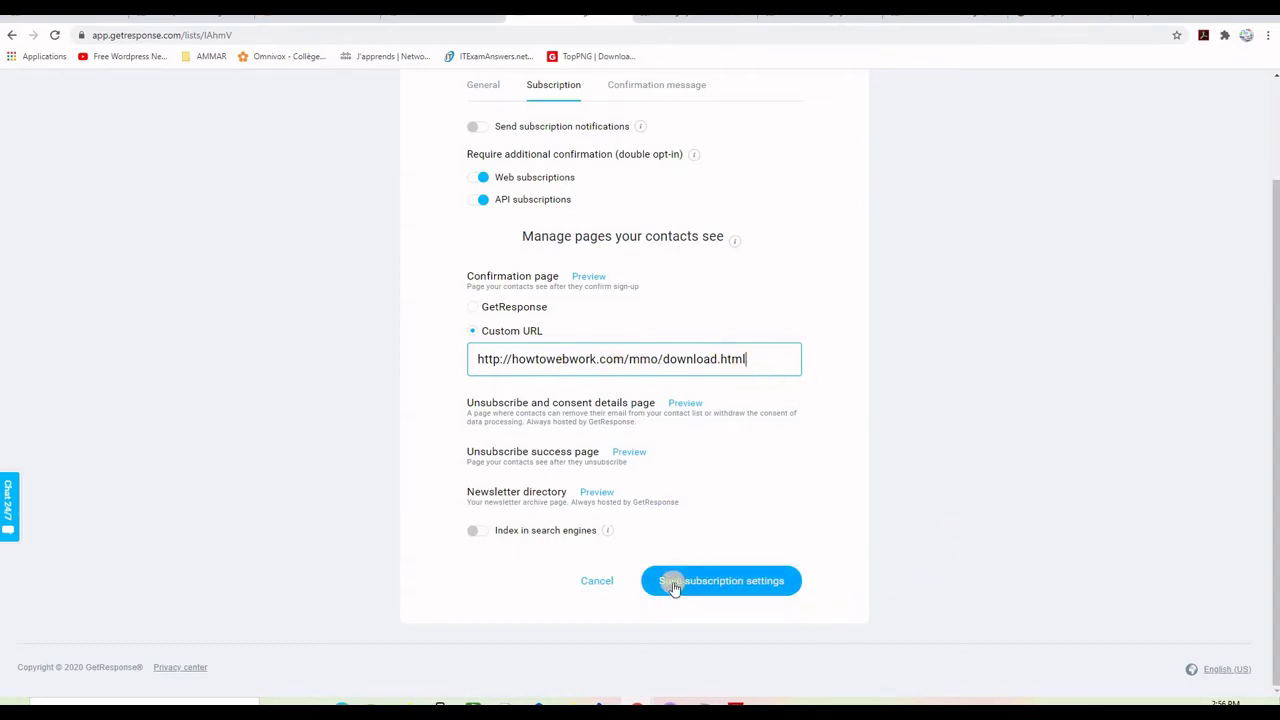
{"action": "left_click", "coordinate": [674, 588]}
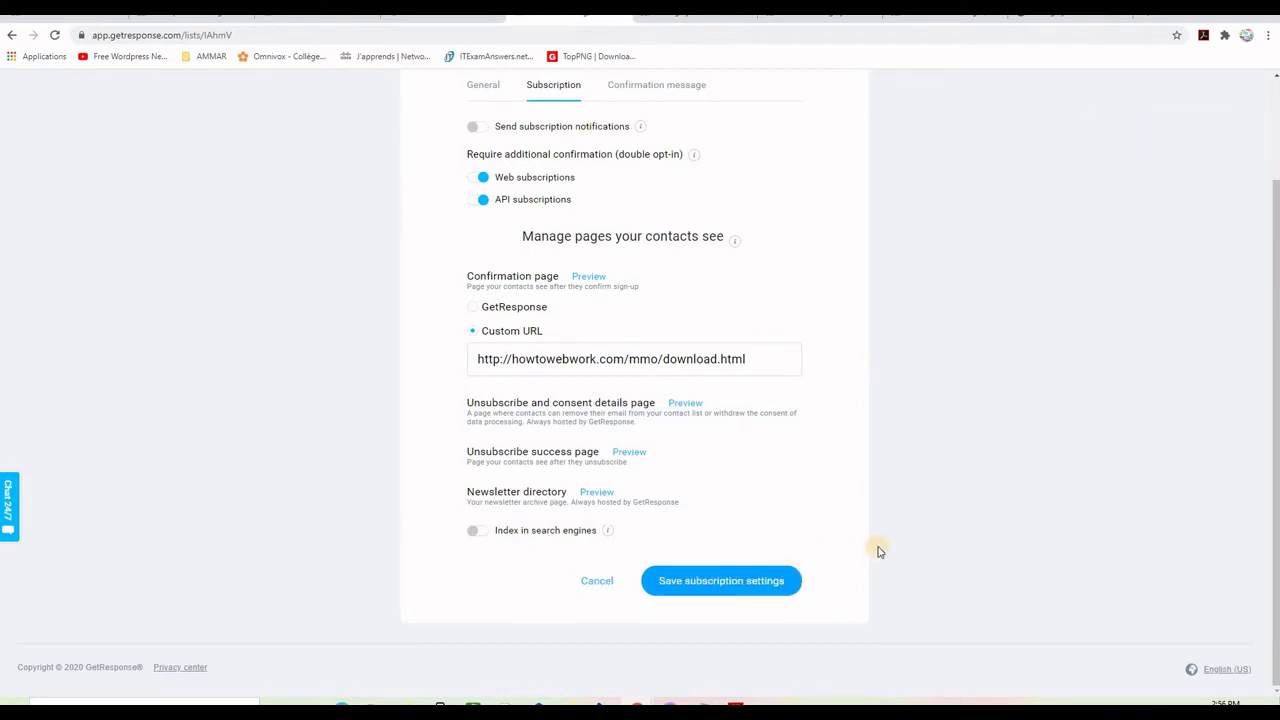
Check the list's confirmation message format, subject and sender options, and recheck the subscription settings.
{"action": "scroll", "coordinate": [878, 551], "scroll_direction": "up", "scroll_amount": 2}
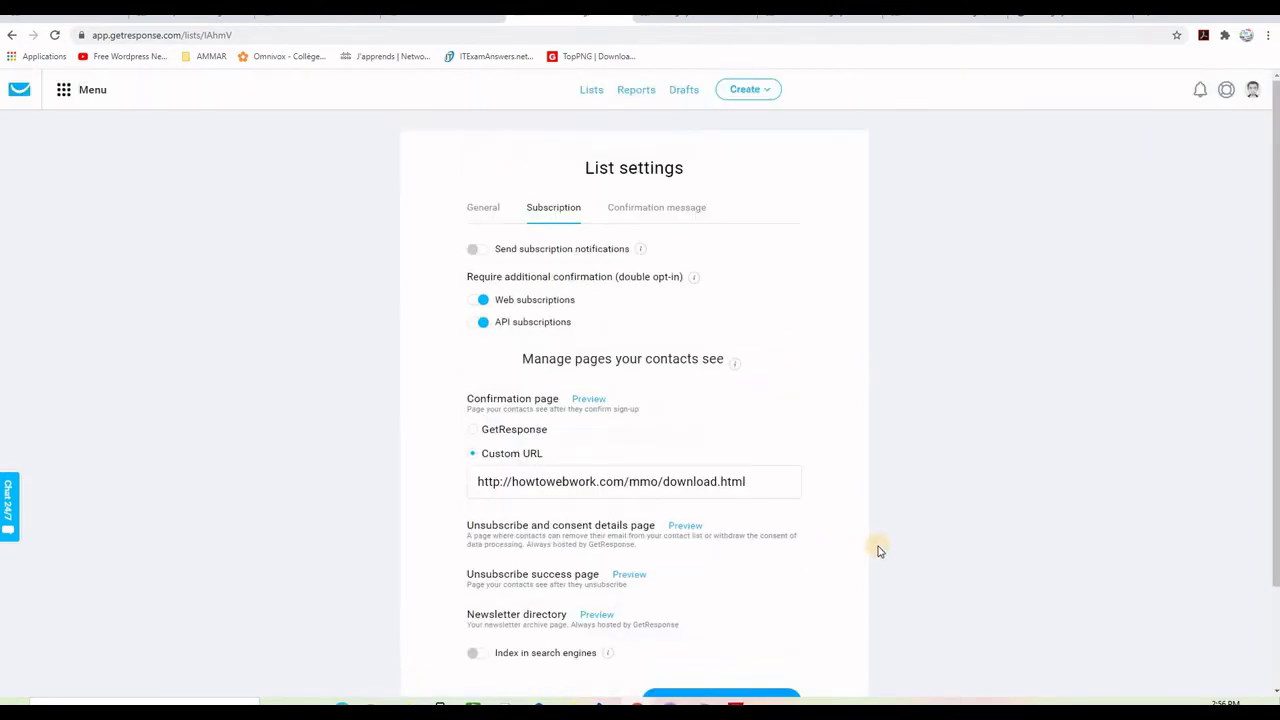
{"action": "left_click", "coordinate": [631, 214]}
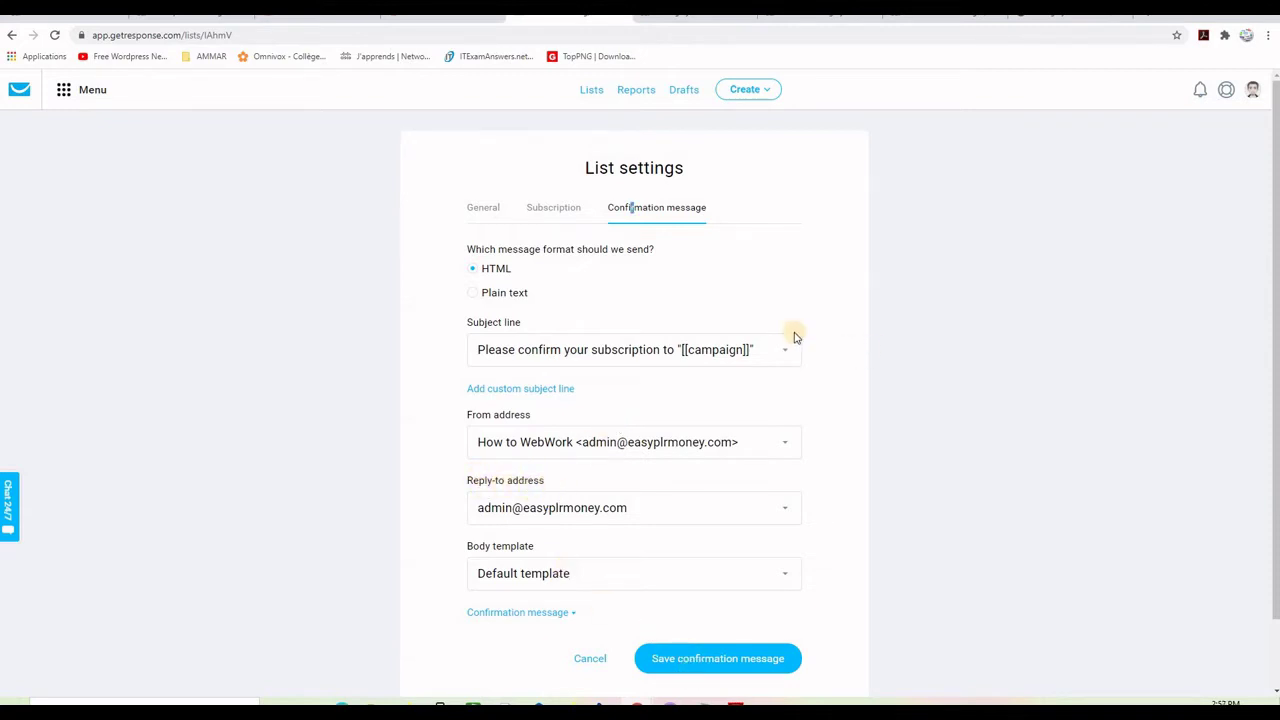
{"action": "left_click", "coordinate": [553, 210]}
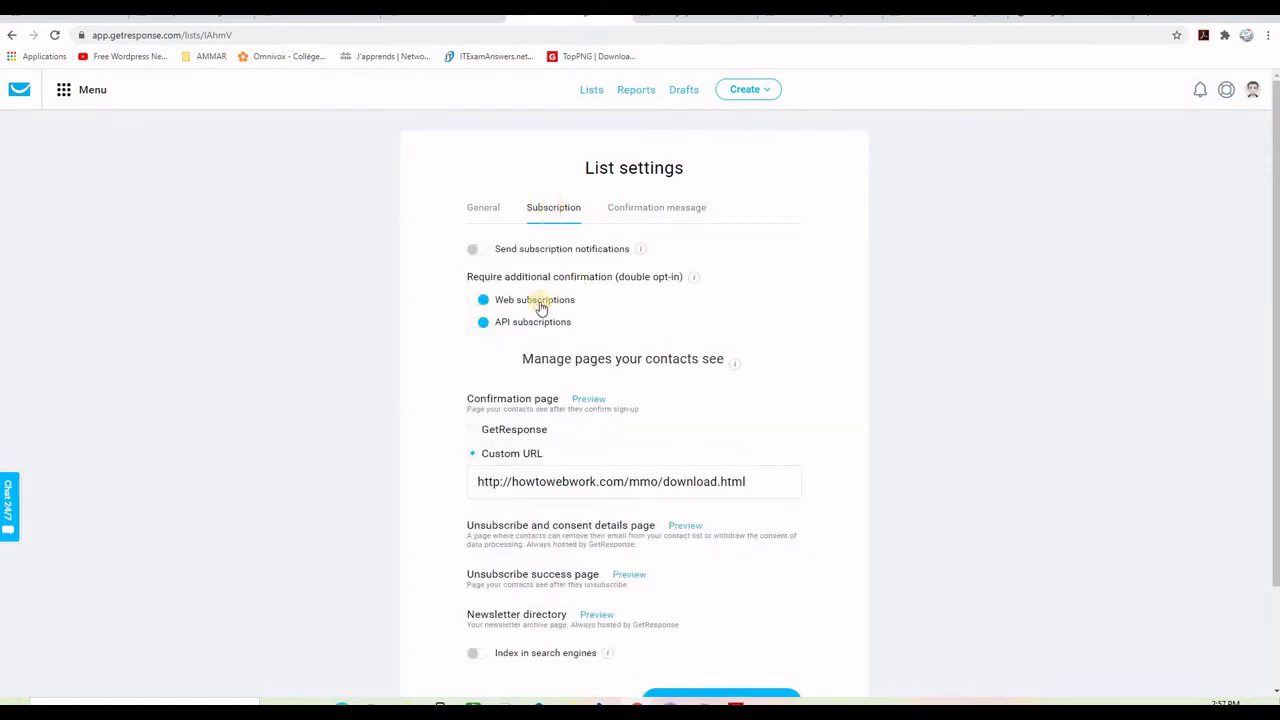
{"action": "scroll", "coordinate": [829, 351], "scroll_direction": "down", "scroll_amount": 2}
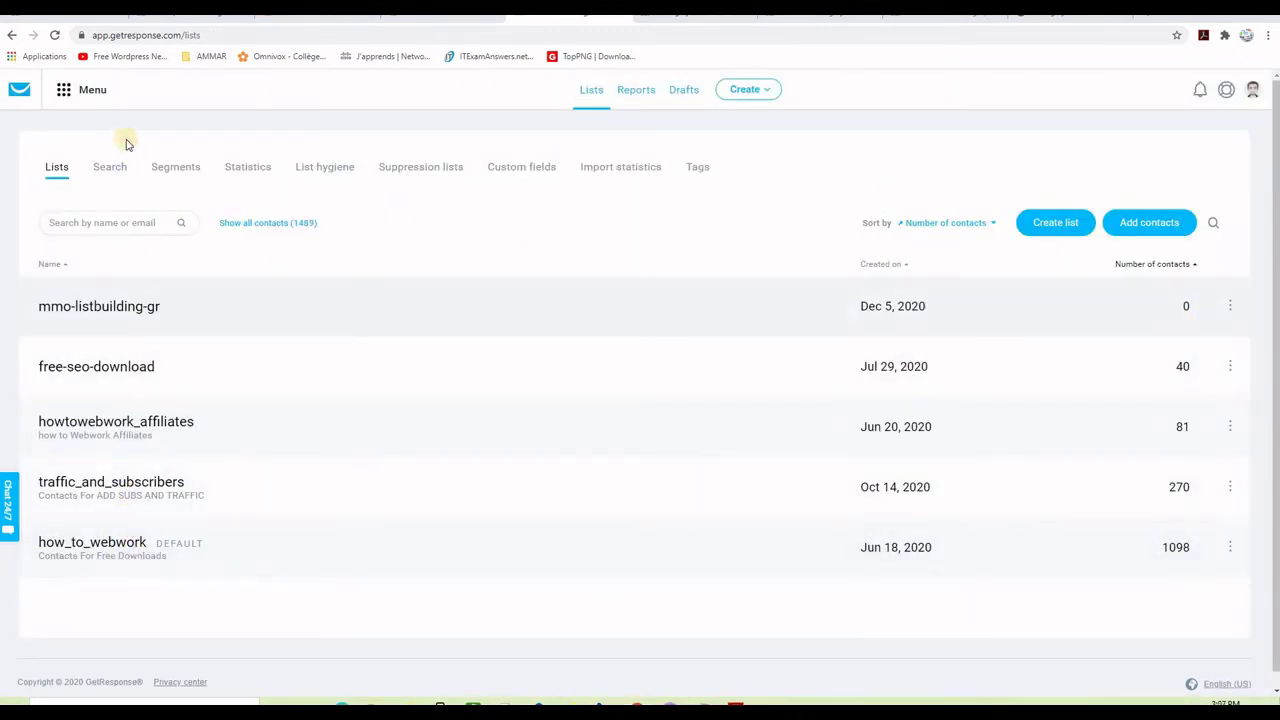
Go to Forms and surveys and start creating a new form.
{"action": "left_click", "coordinate": [63, 90]}
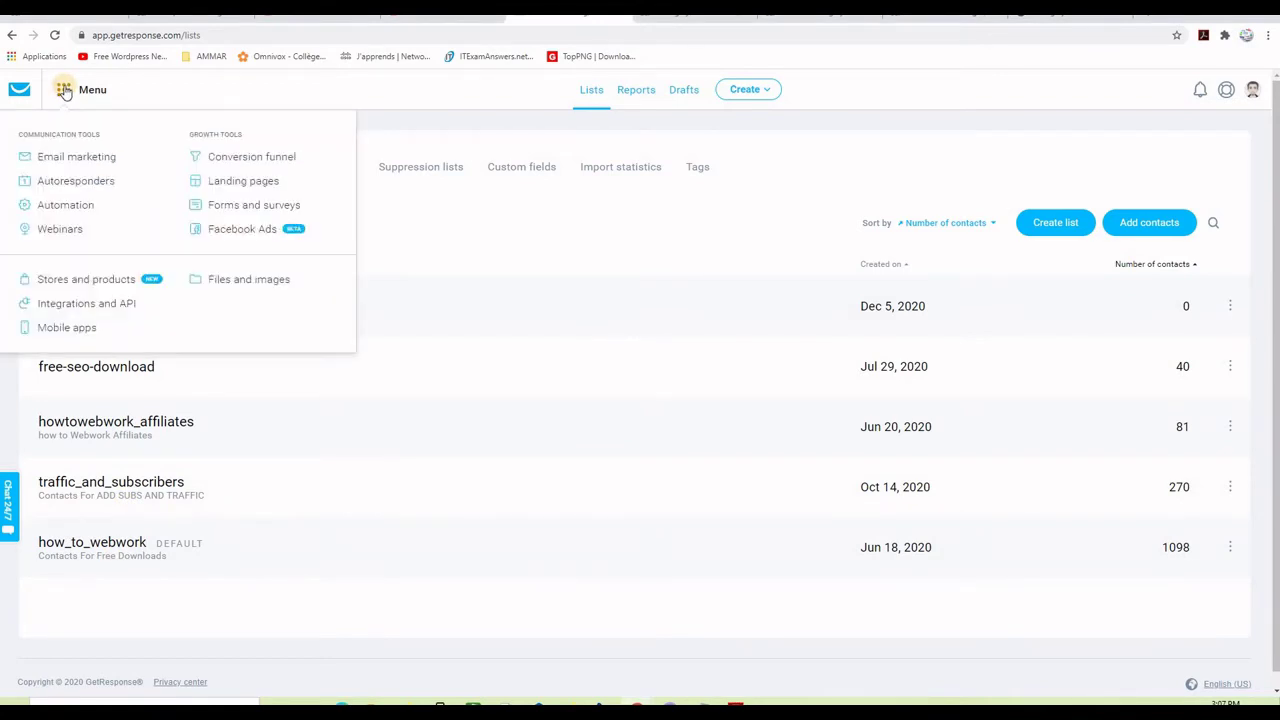
{"action": "left_click", "coordinate": [226, 211]}
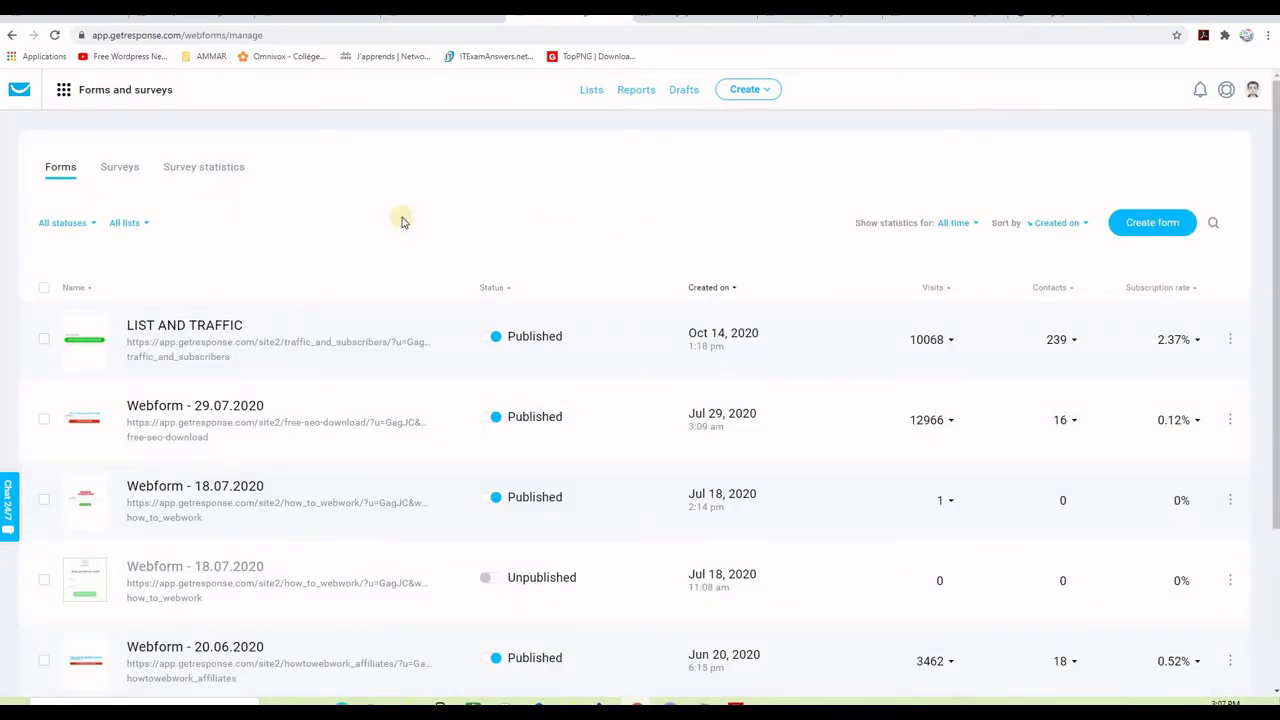
{"action": "left_click", "coordinate": [1144, 227]}
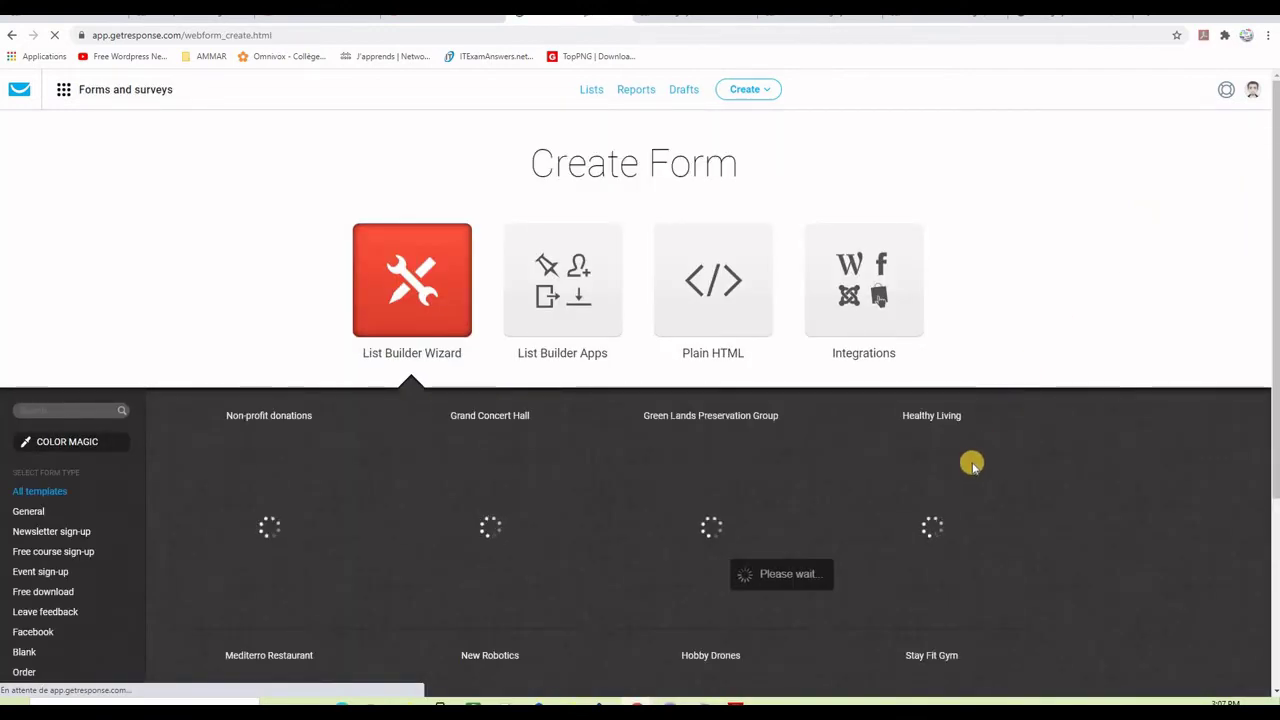
Browse the List Builder Wizard templates and filter them to the Free download form type.
{"action": "scroll", "coordinate": [1040, 466], "scroll_direction": "down", "scroll_amount": 1}
{"action": "scroll", "coordinate": [1083, 467], "scroll_direction": "down", "scroll_amount": 4}
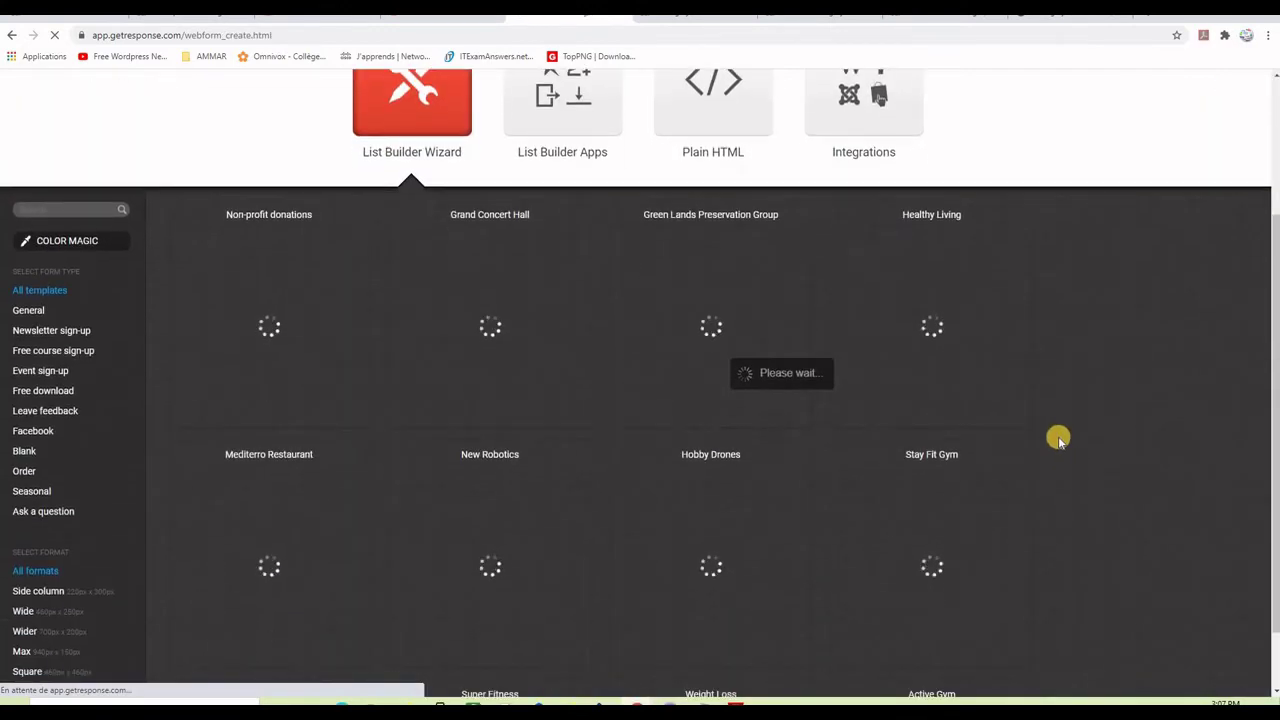
{"action": "scroll", "coordinate": [1058, 440], "scroll_direction": "down", "scroll_amount": 1}
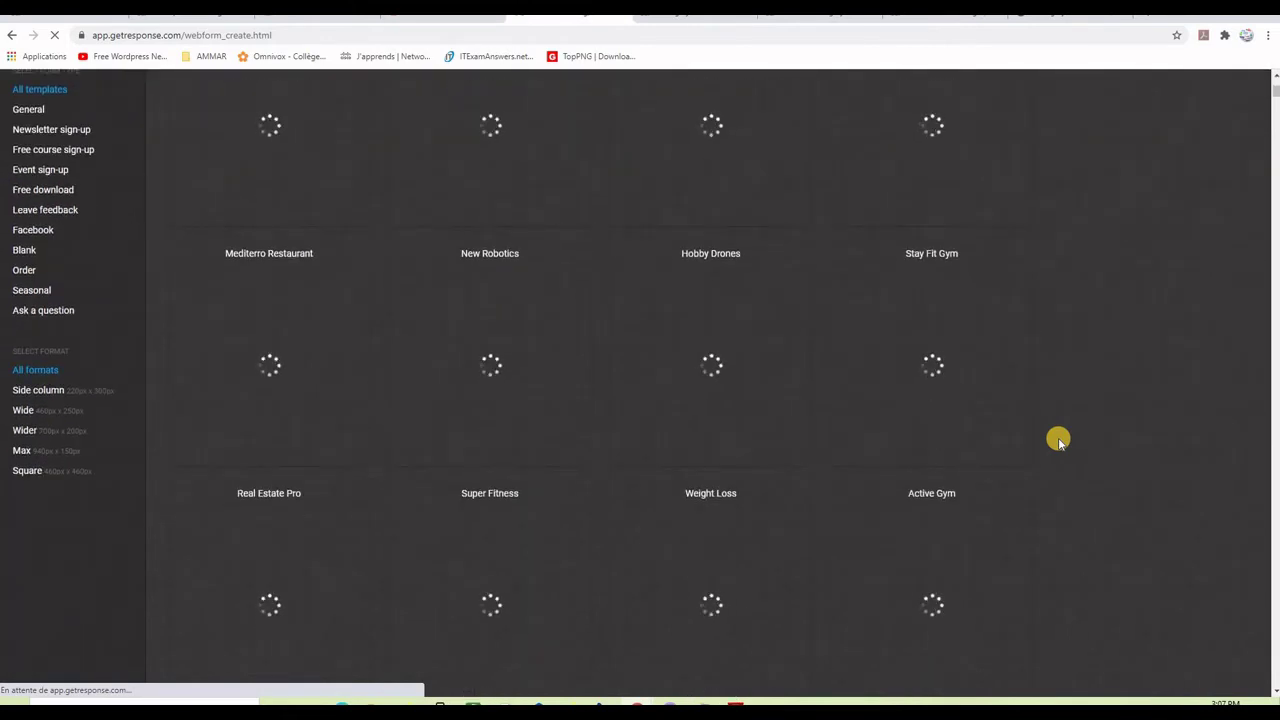
{"action": "scroll", "coordinate": [1058, 440], "scroll_direction": "up", "scroll_amount": 5}
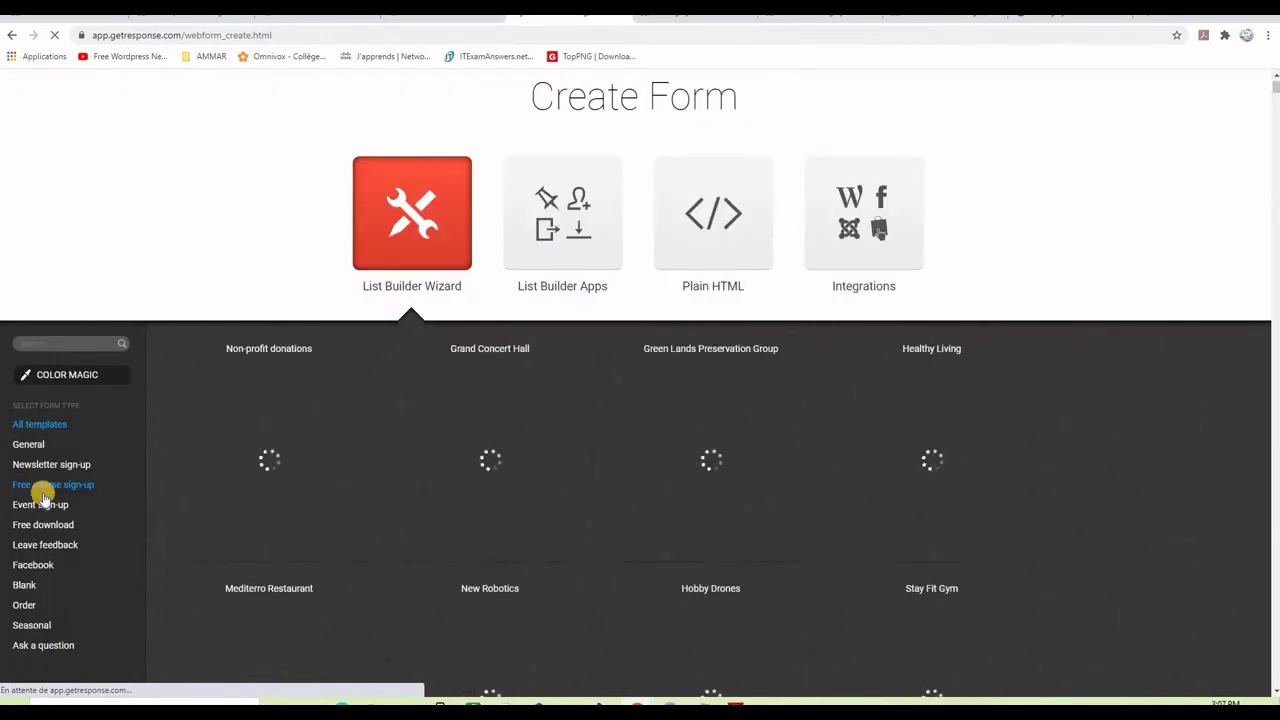
{"action": "scroll", "coordinate": [45, 505], "scroll_direction": "down", "scroll_amount": 2}
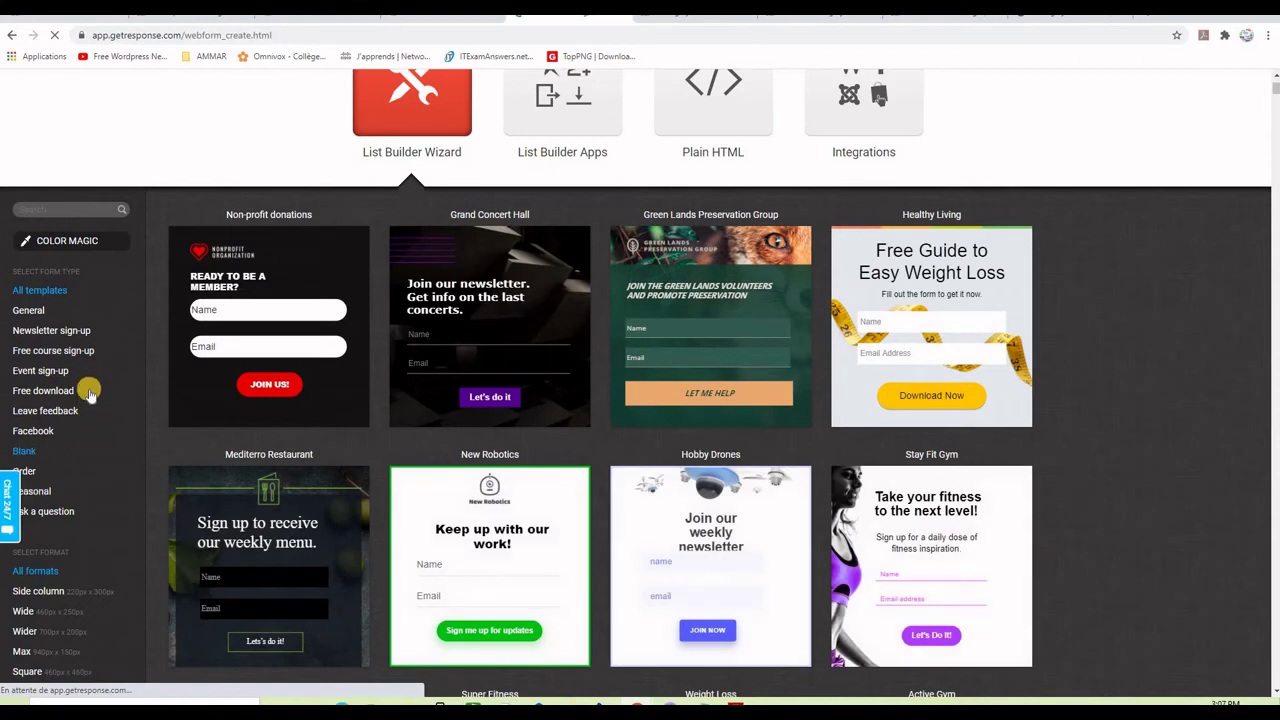
{"action": "left_click", "coordinate": [35, 395]}
{"action": "left_click", "coordinate": [35, 395]}
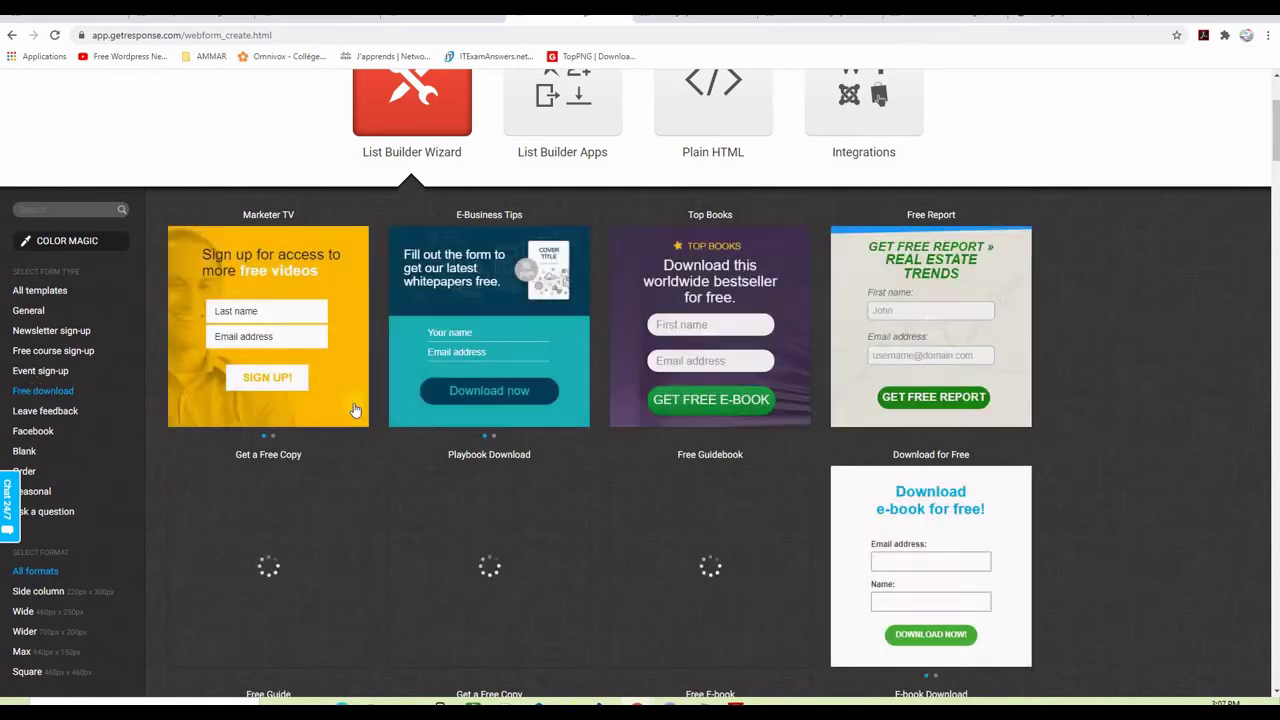
Look through the free download templates and use the Download for Free template for the form.
{"action": "scroll", "coordinate": [1097, 452], "scroll_direction": "down", "scroll_amount": 1}
{"action": "scroll", "coordinate": [1099, 456], "scroll_direction": "down", "scroll_amount": 4}
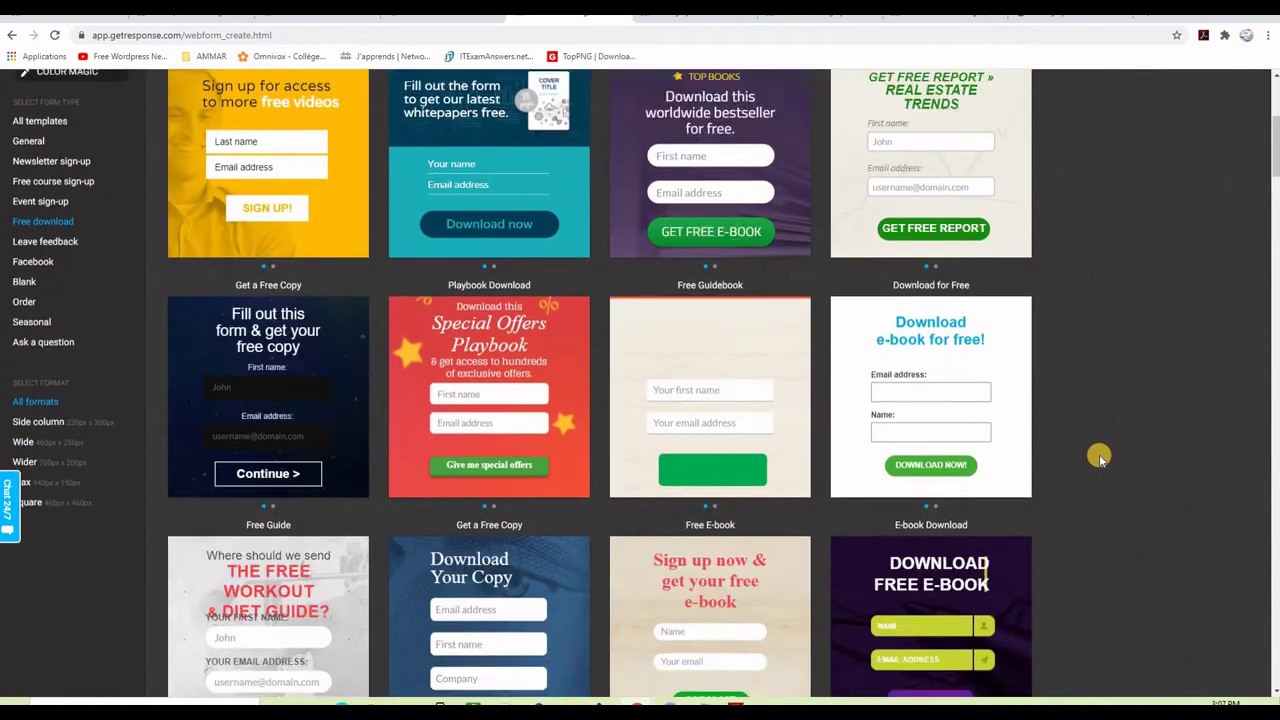
{"action": "scroll", "coordinate": [1099, 456], "scroll_direction": "up", "scroll_amount": 4}
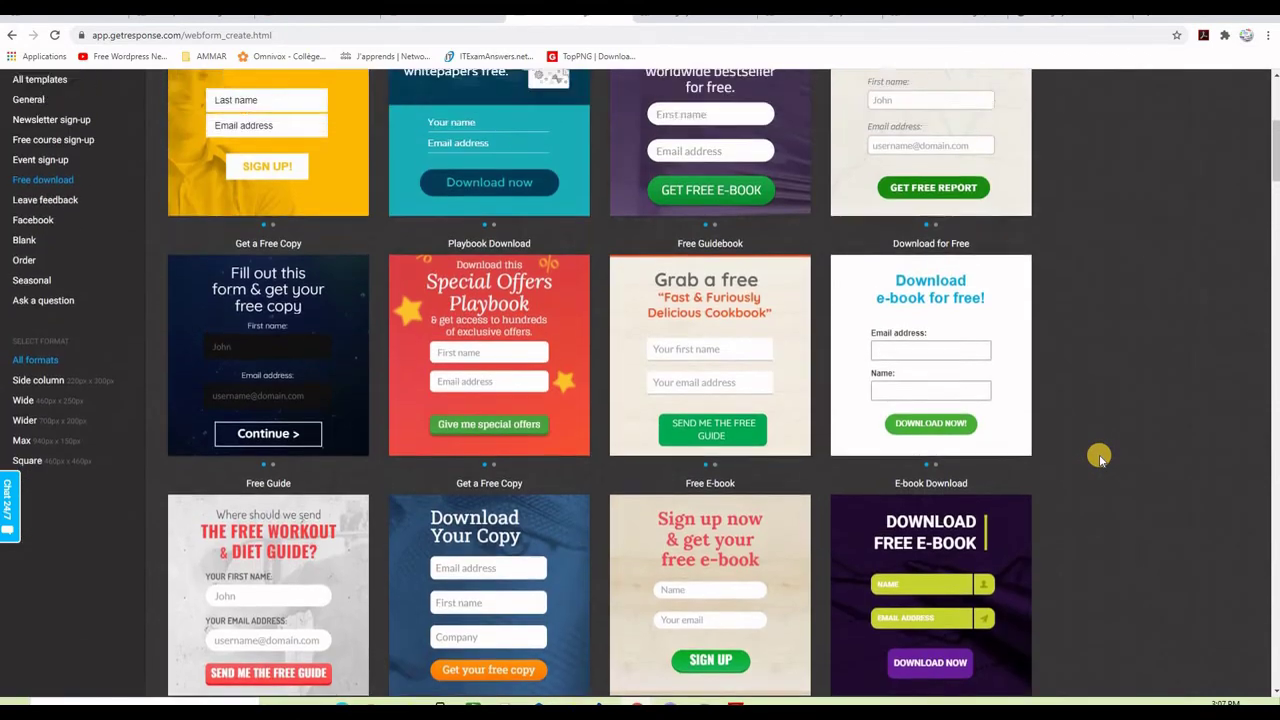
{"action": "mouse_move", "coordinate": [965, 508]}
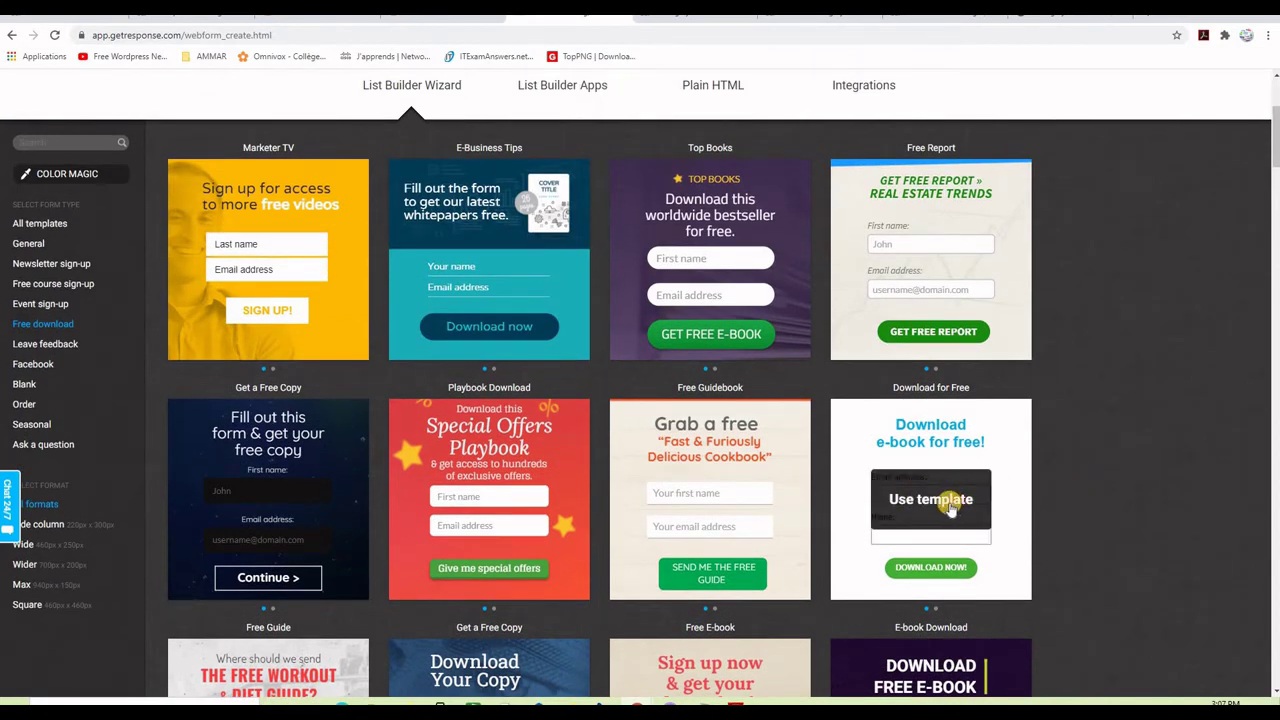
{"action": "left_click", "coordinate": [951, 505]}
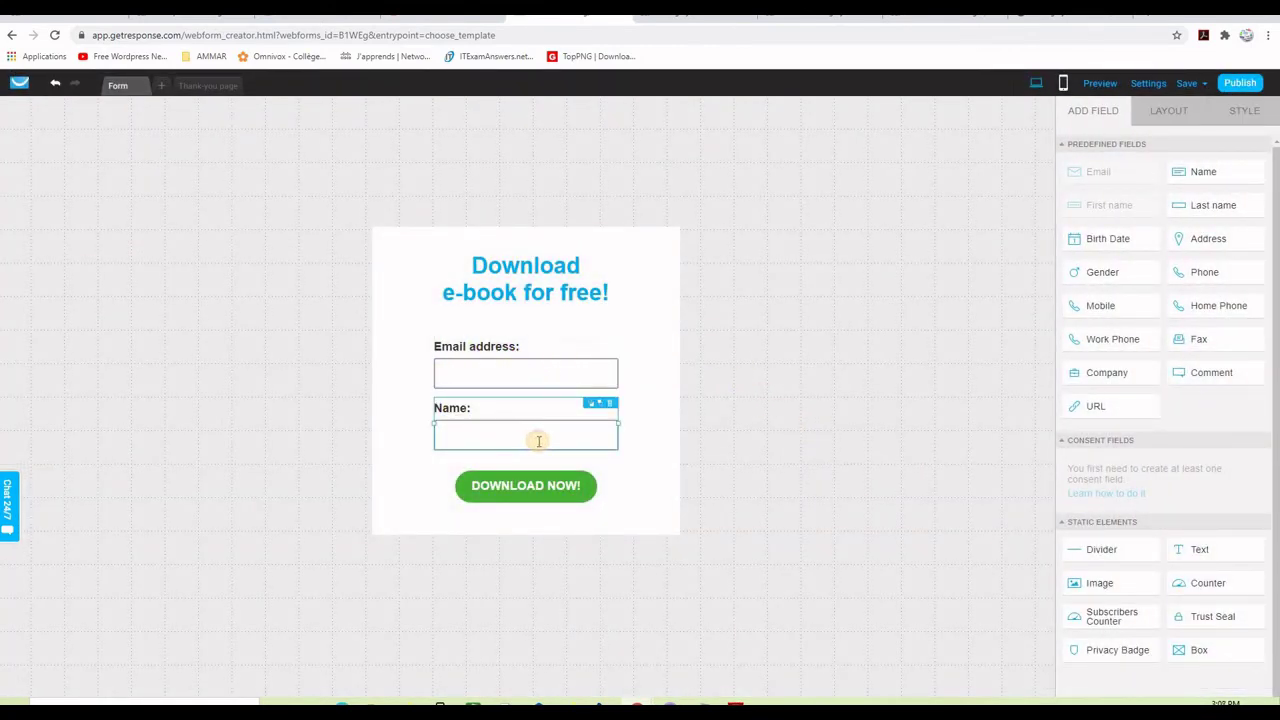
Delete the Name field from the form and resize the form box to be wider and shorter.
{"action": "left_click", "coordinate": [610, 405]}
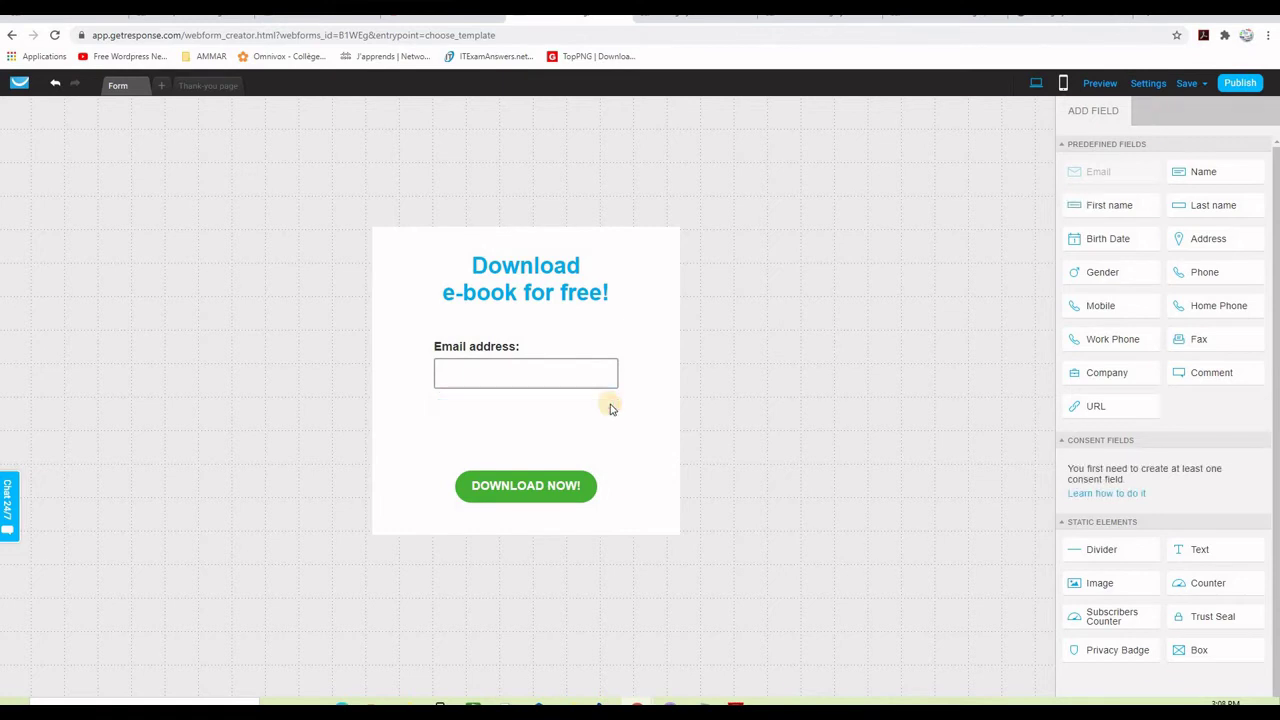
{"action": "left_click", "coordinate": [668, 381]}
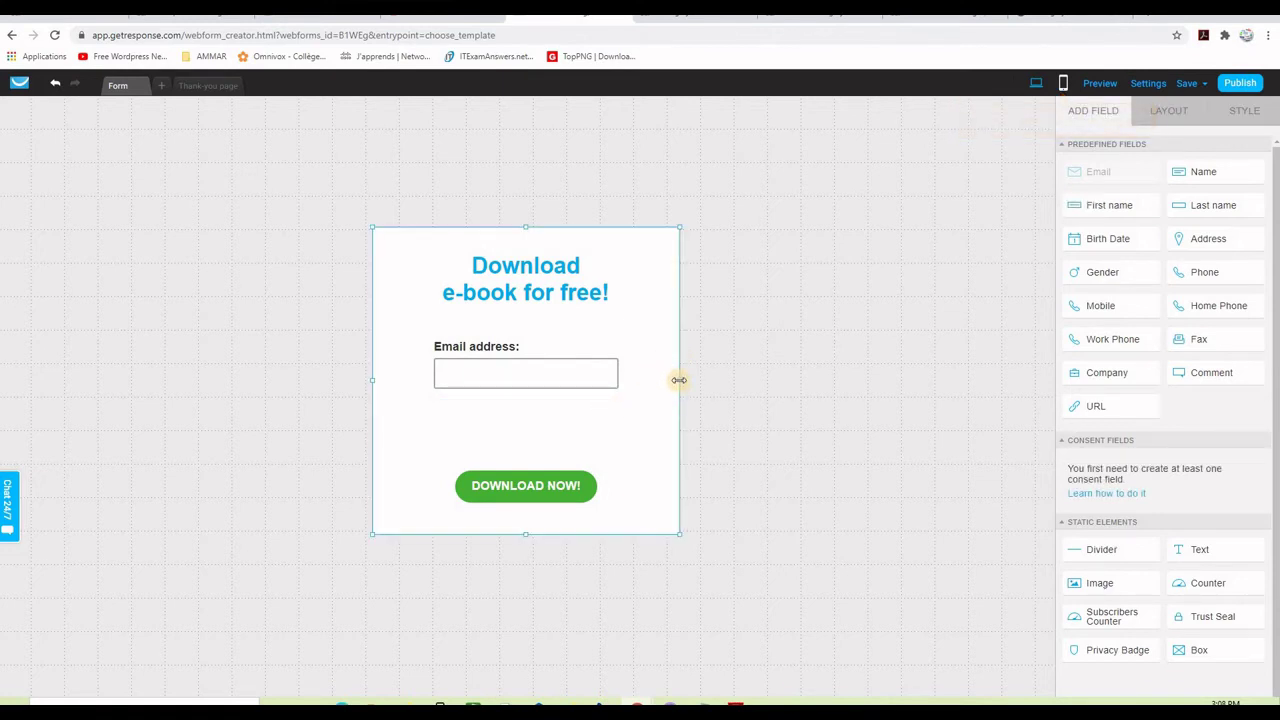
{"action": "left_click_drag", "start_coordinate": [679, 380], "coordinate": [784, 381]}
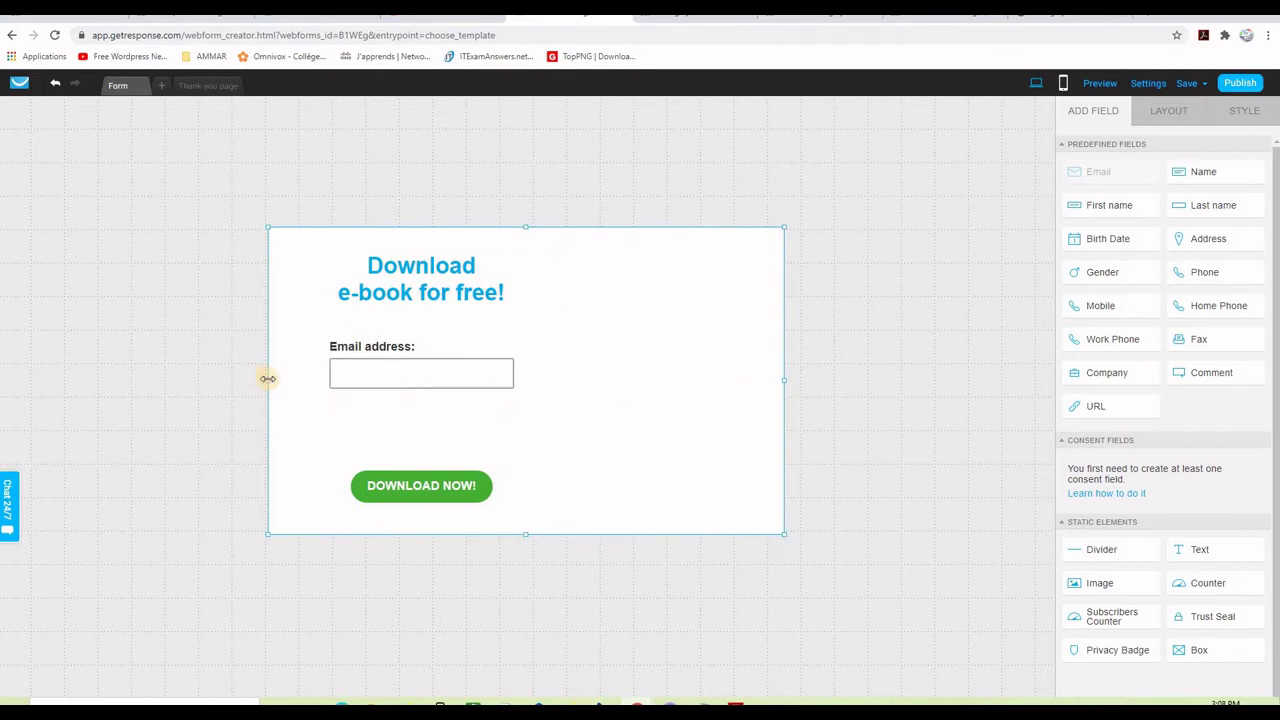
{"action": "left_click_drag", "start_coordinate": [268, 378], "coordinate": [260, 379]}
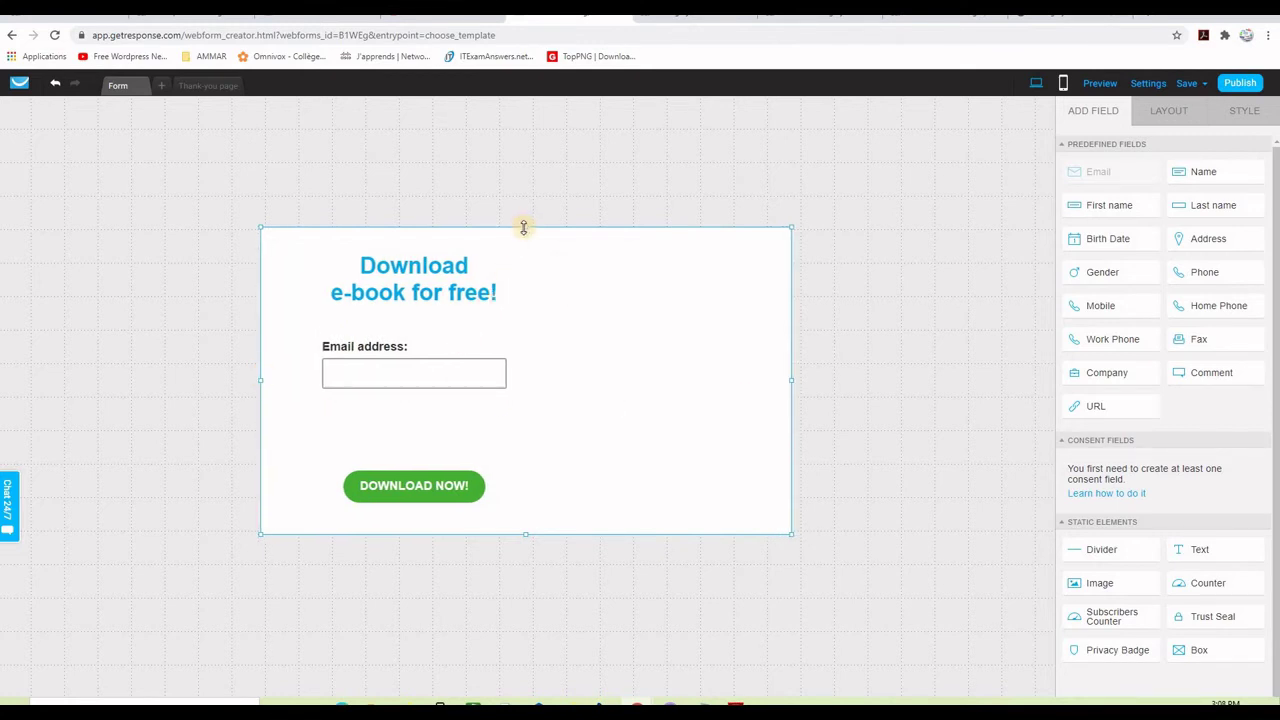
{"action": "left_click_drag", "start_coordinate": [523, 228], "coordinate": [526, 269]}
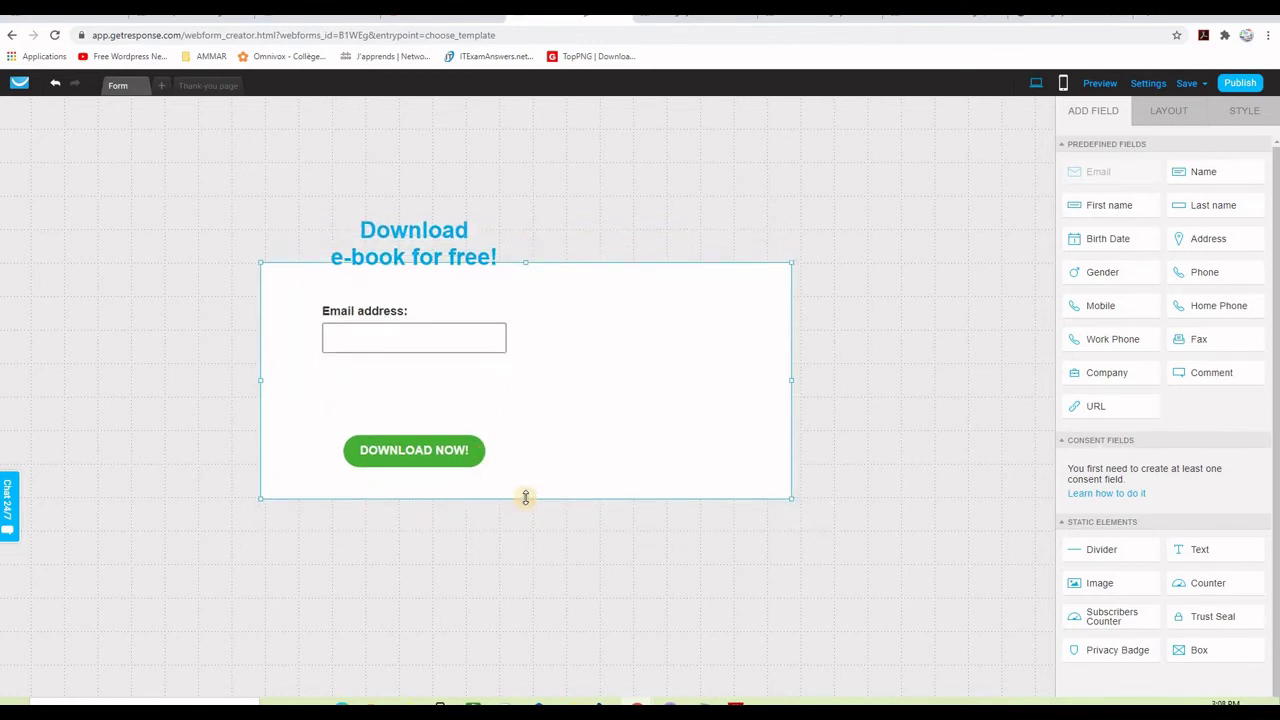
{"action": "left_click_drag", "start_coordinate": [525, 497], "coordinate": [531, 420]}
Widen the email field across the form, center the download button below it, and trim the form's height.
{"action": "left_click_drag", "start_coordinate": [452, 450], "coordinate": [499, 404]}
{"action": "left_click_drag", "start_coordinate": [489, 354], "coordinate": [720, 349]}
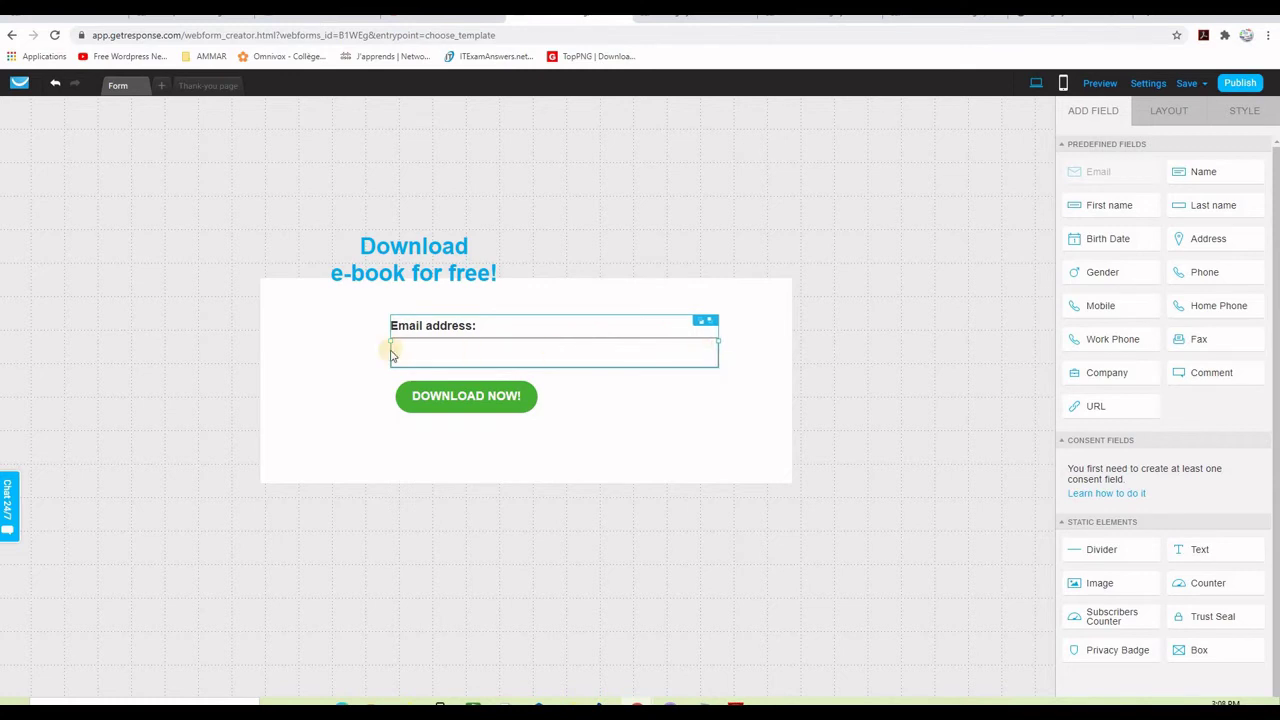
{"action": "left_click_drag", "start_coordinate": [390, 342], "coordinate": [318, 346]}
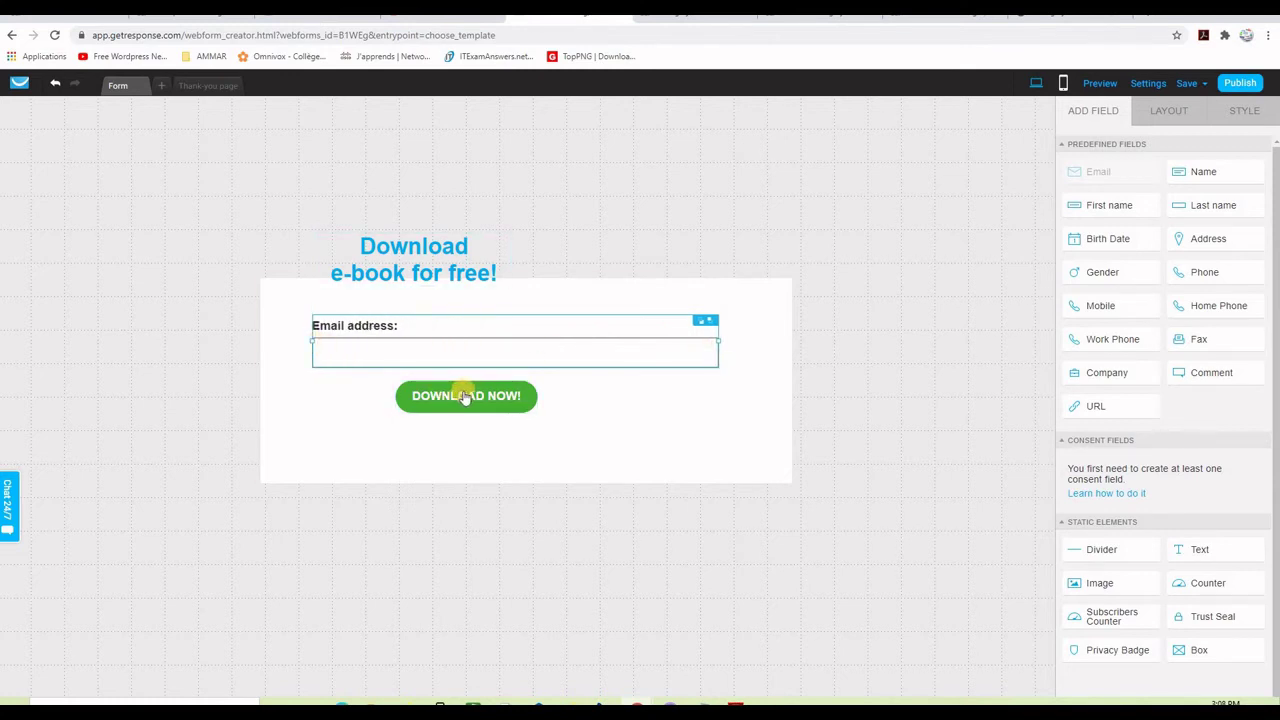
{"action": "left_click_drag", "start_coordinate": [463, 394], "coordinate": [504, 404]}
{"action": "left_click", "coordinate": [535, 482]}
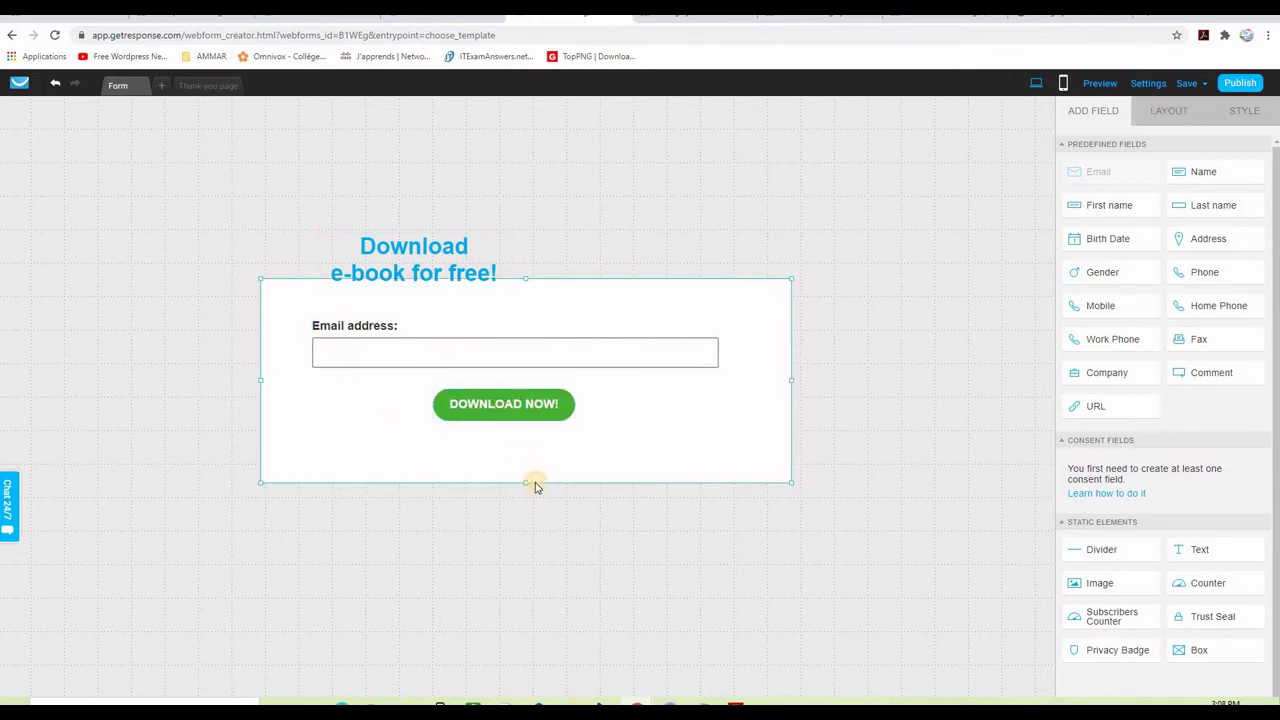
{"action": "left_click_drag", "start_coordinate": [526, 484], "coordinate": [523, 457]}
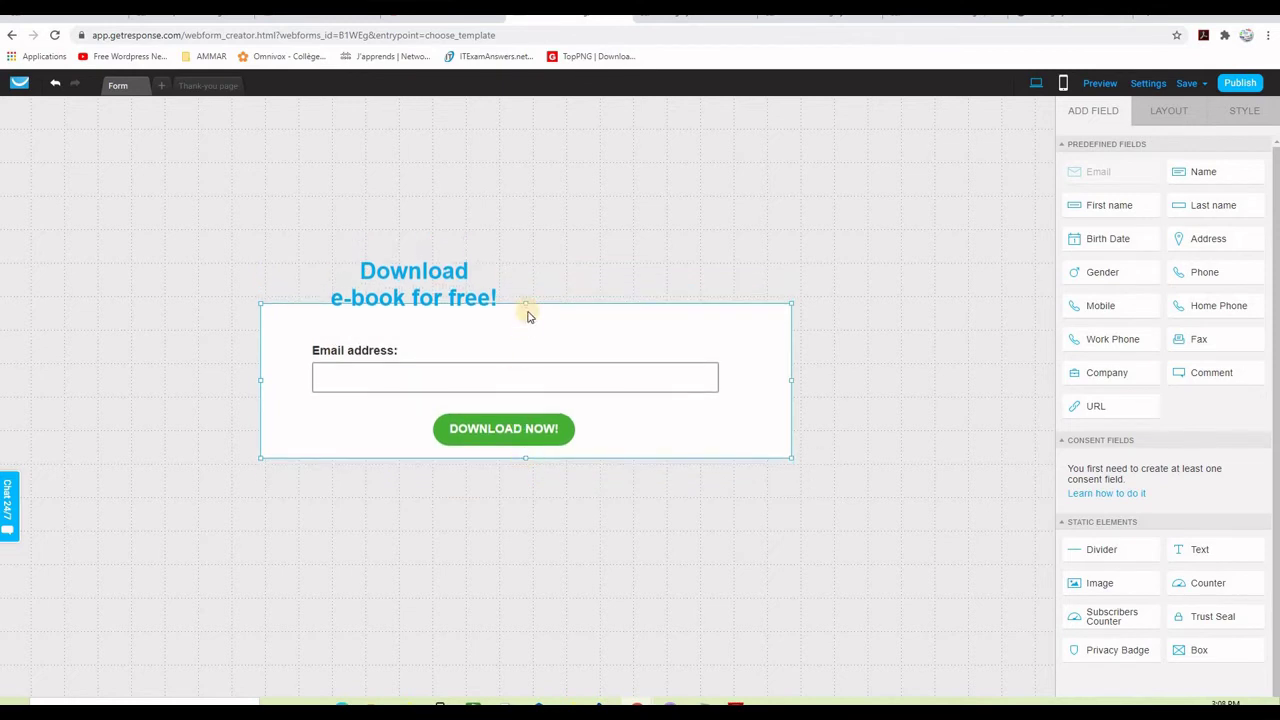
Move the heading above the email field, set its font to Alfa Slab One, fit it on one line and enlarge the text.
{"action": "left_click_drag", "start_coordinate": [416, 276], "coordinate": [536, 348]}
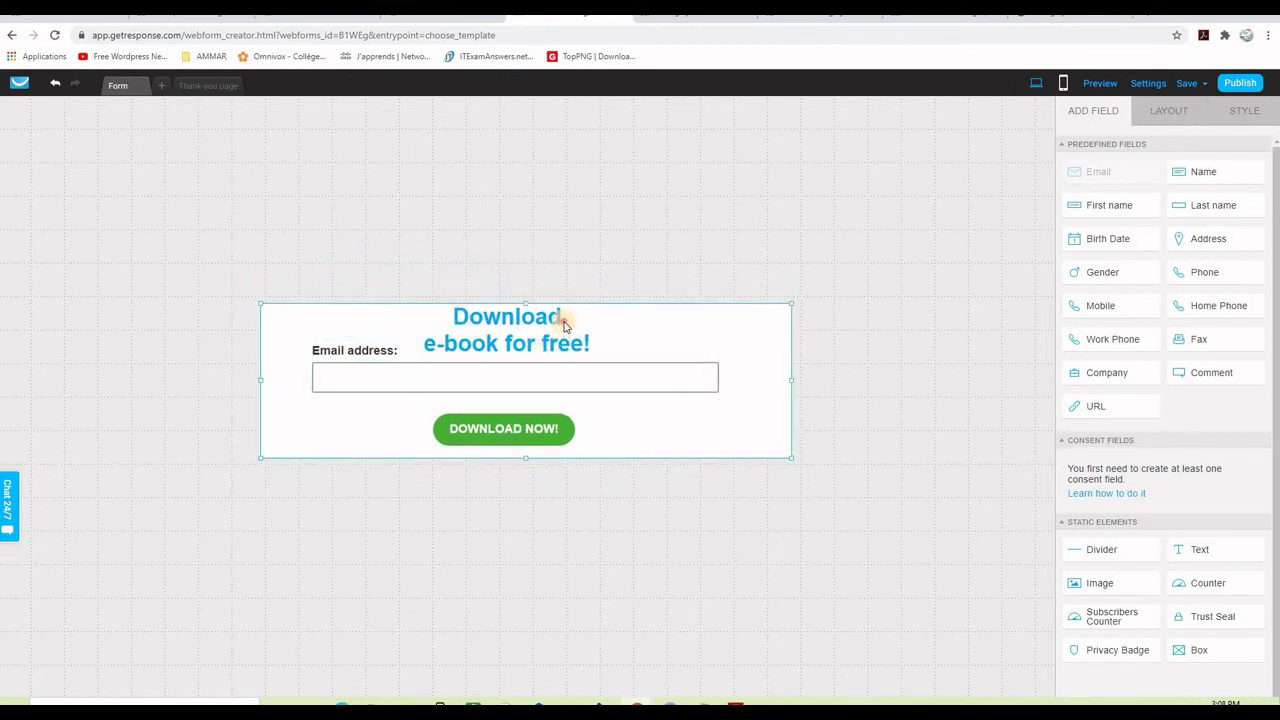
{"action": "left_click", "coordinate": [563, 325]}
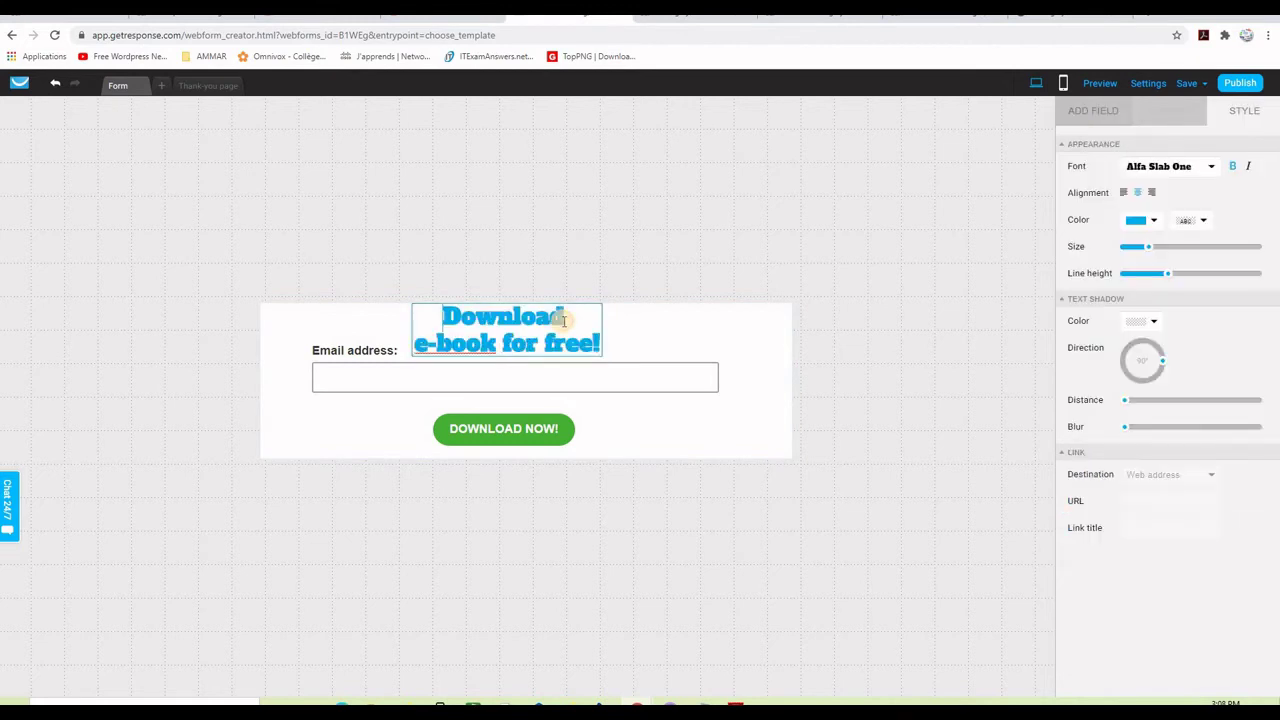
{"action": "left_click", "coordinate": [671, 325]}
{"action": "left_click", "coordinate": [668, 325]}
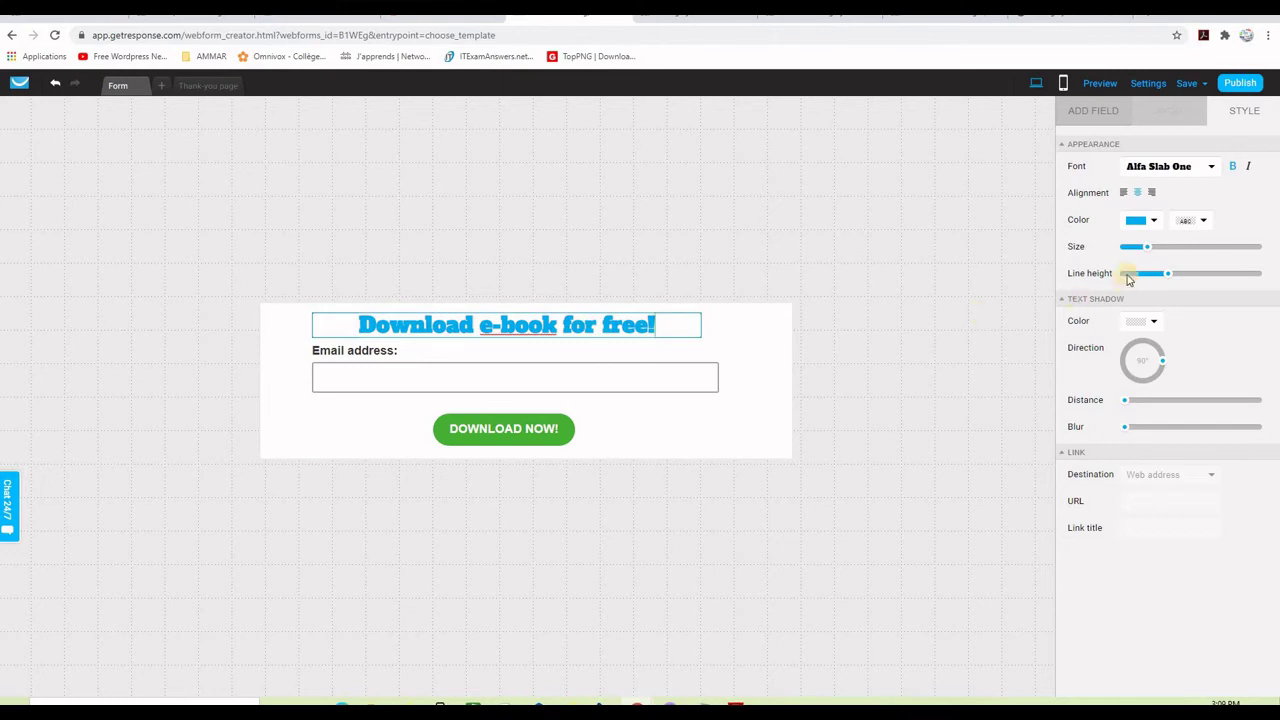
{"action": "left_click_drag", "start_coordinate": [1148, 246], "coordinate": [1155, 251]}
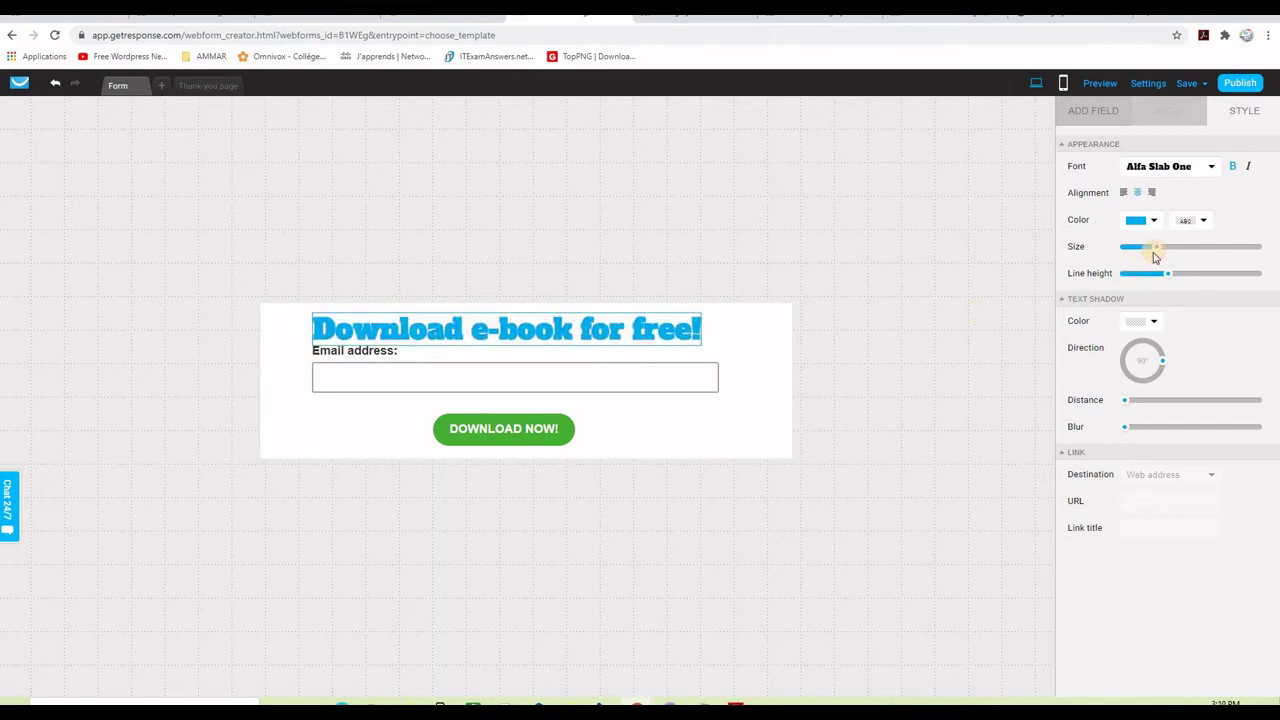
Try red on the heading text, settle on a slightly deeper blue, and shift the heading a little to the right.
{"action": "left_click", "coordinate": [1139, 222]}
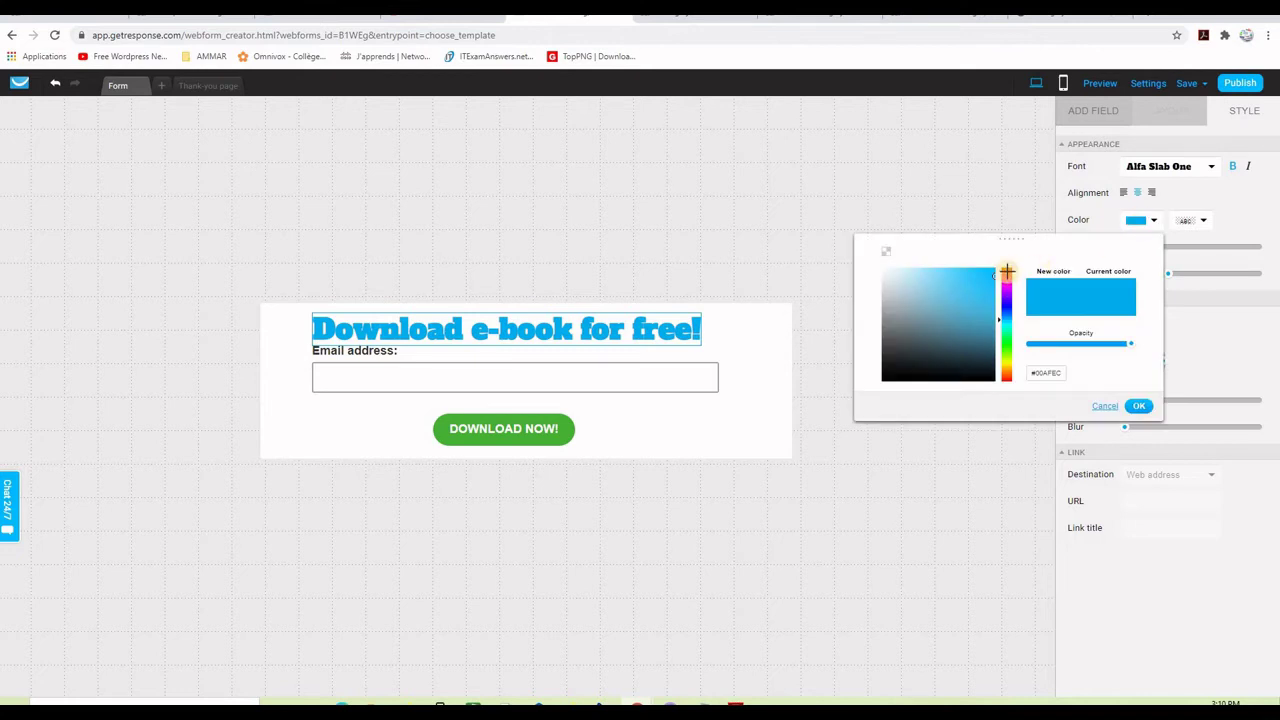
{"action": "left_click", "coordinate": [1006, 271]}
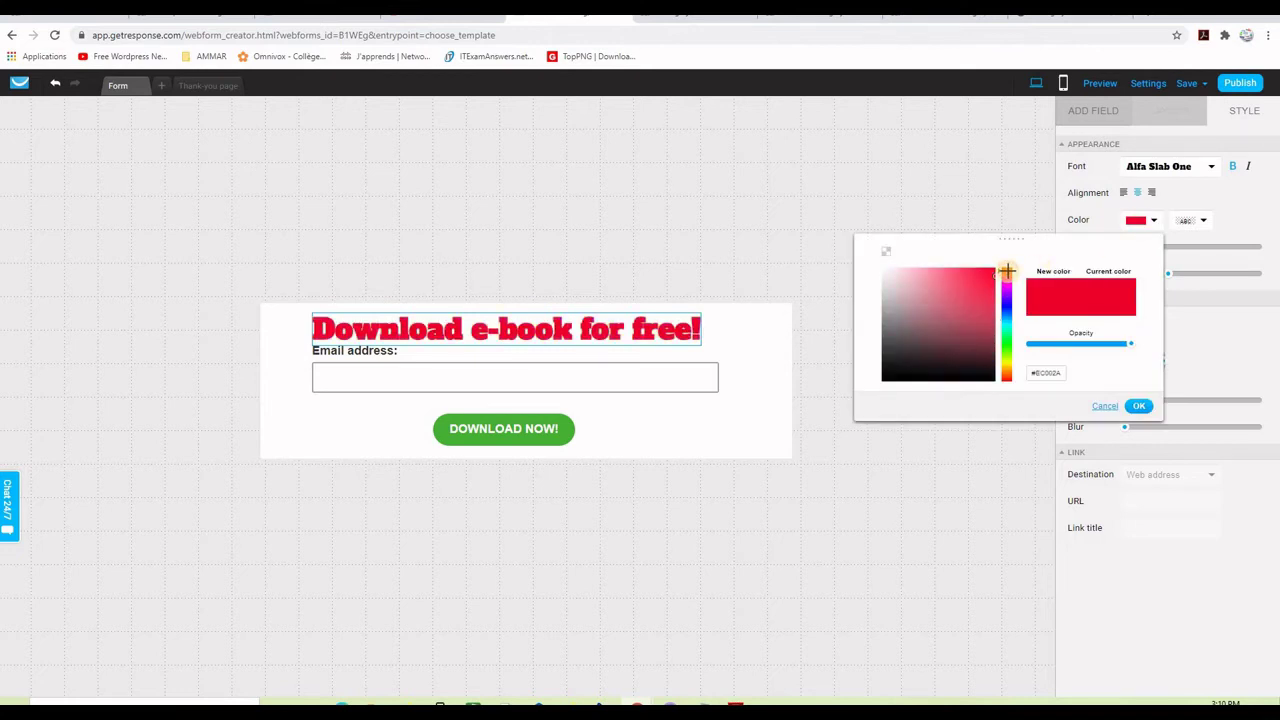
{"action": "left_click", "coordinate": [1008, 316]}
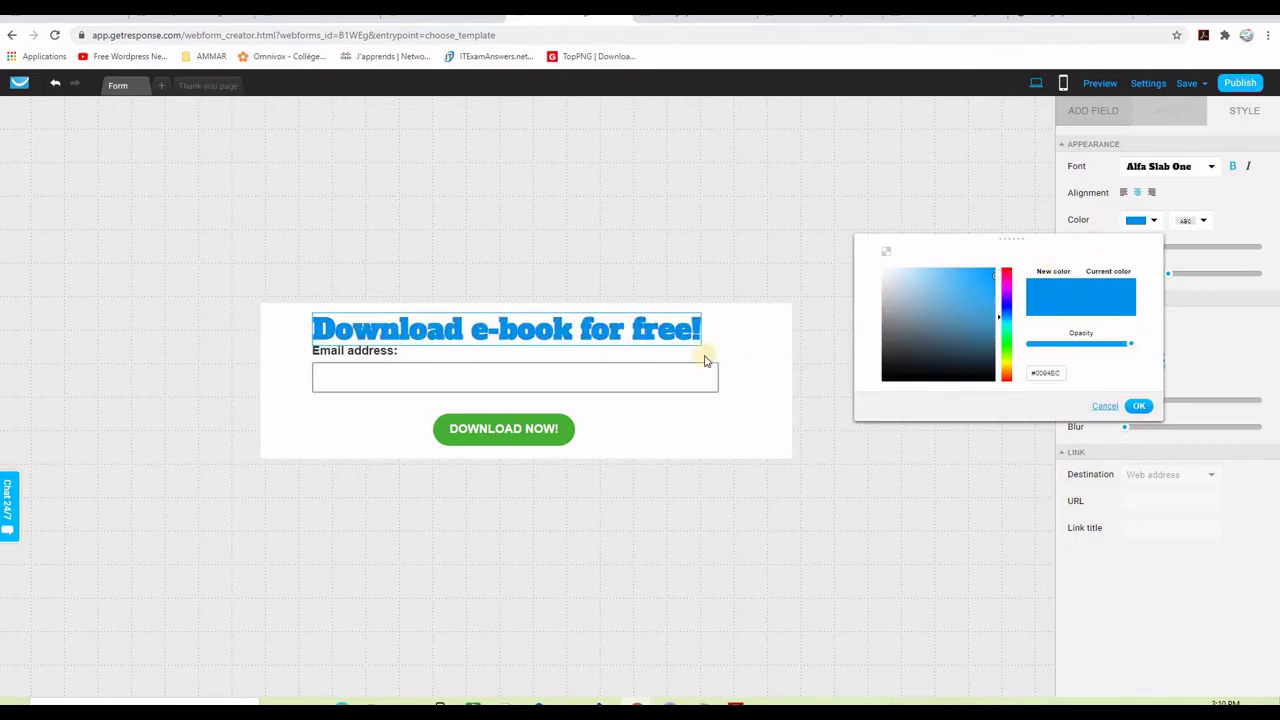
{"action": "left_click", "coordinate": [672, 340]}
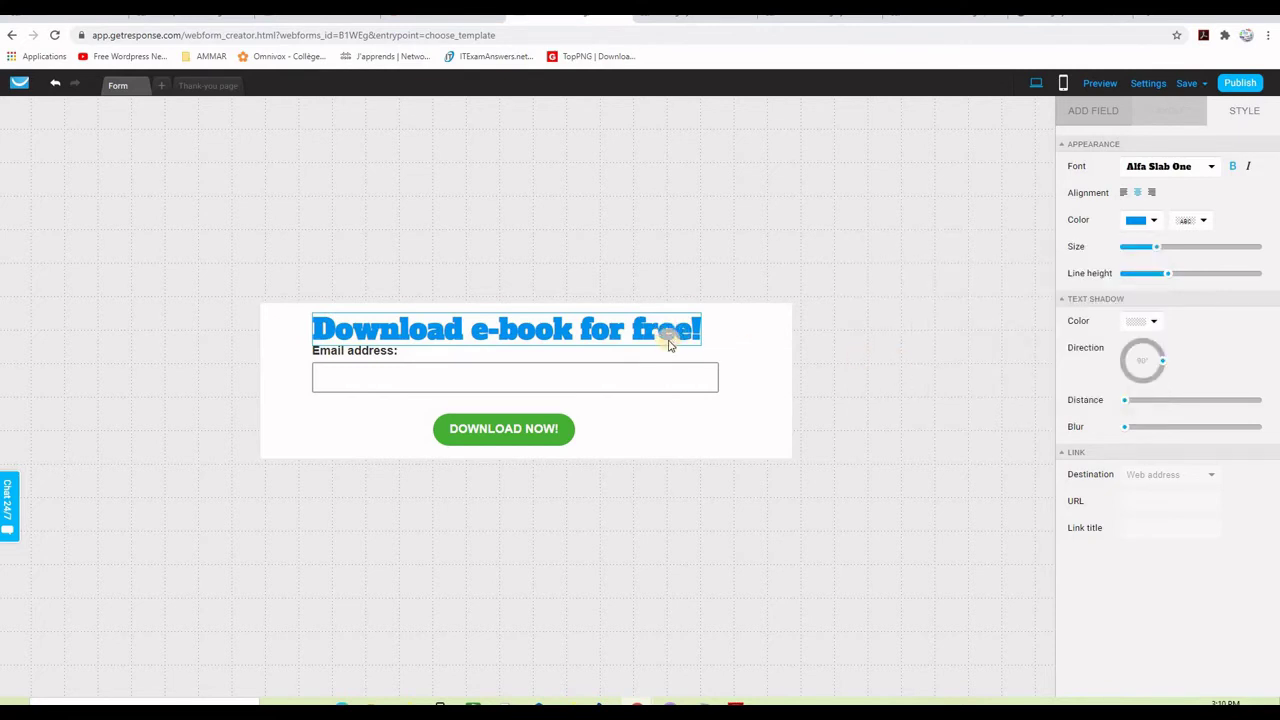
{"action": "left_click", "coordinate": [733, 392]}
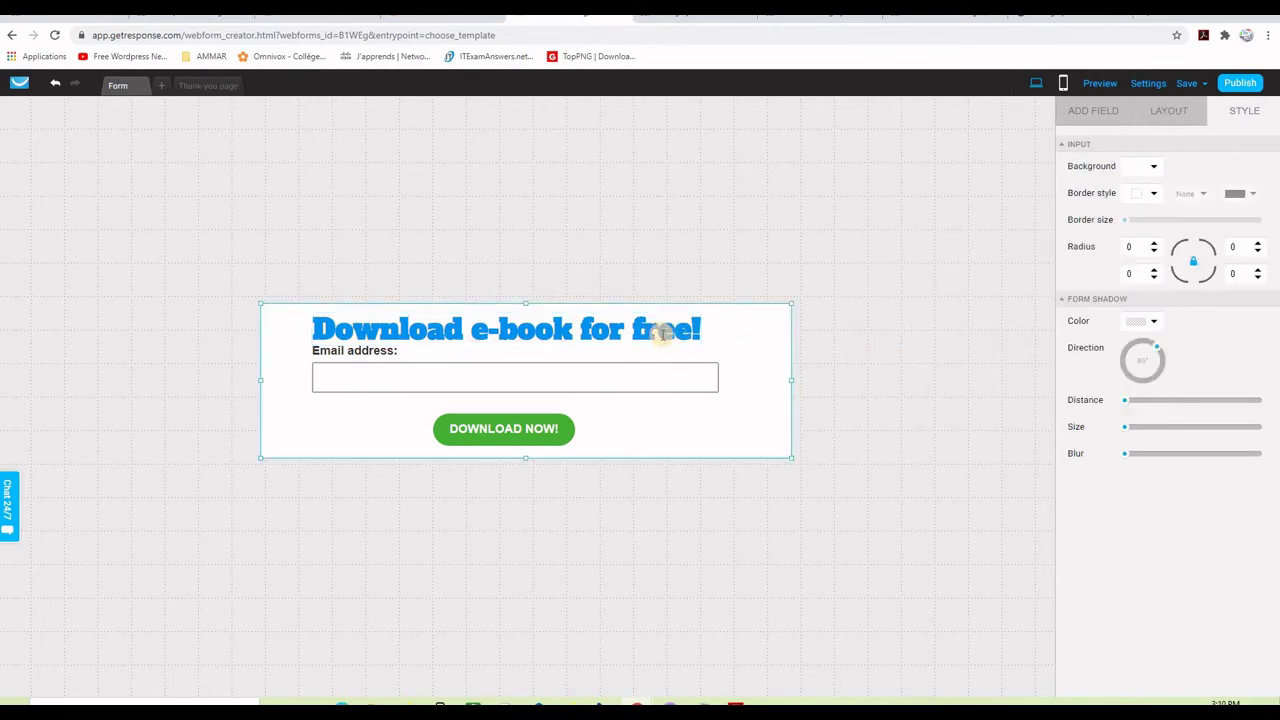
{"action": "left_click_drag", "start_coordinate": [666, 334], "coordinate": [676, 332]}
{"action": "left_click", "coordinate": [884, 372]}
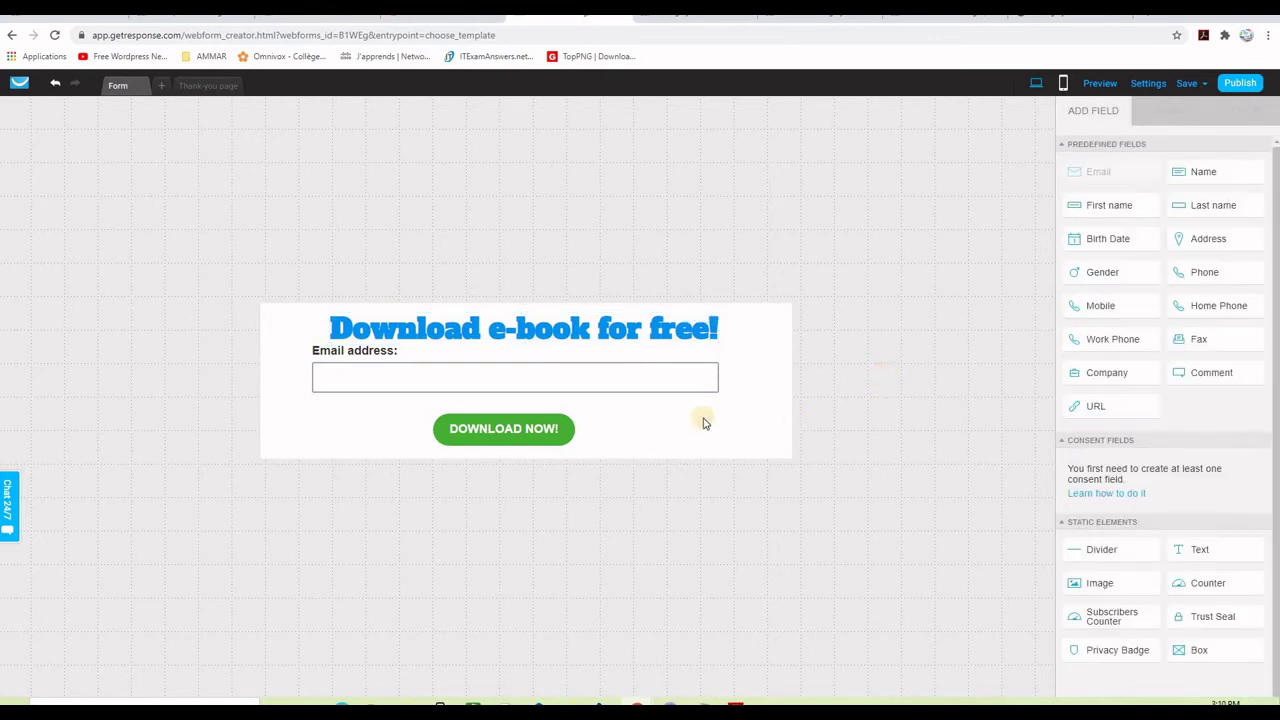
Stretch the download button to the email field's width and change its label to "CLICK HERE TO DOWNLOAD NOW!".
{"action": "left_click", "coordinate": [538, 441]}
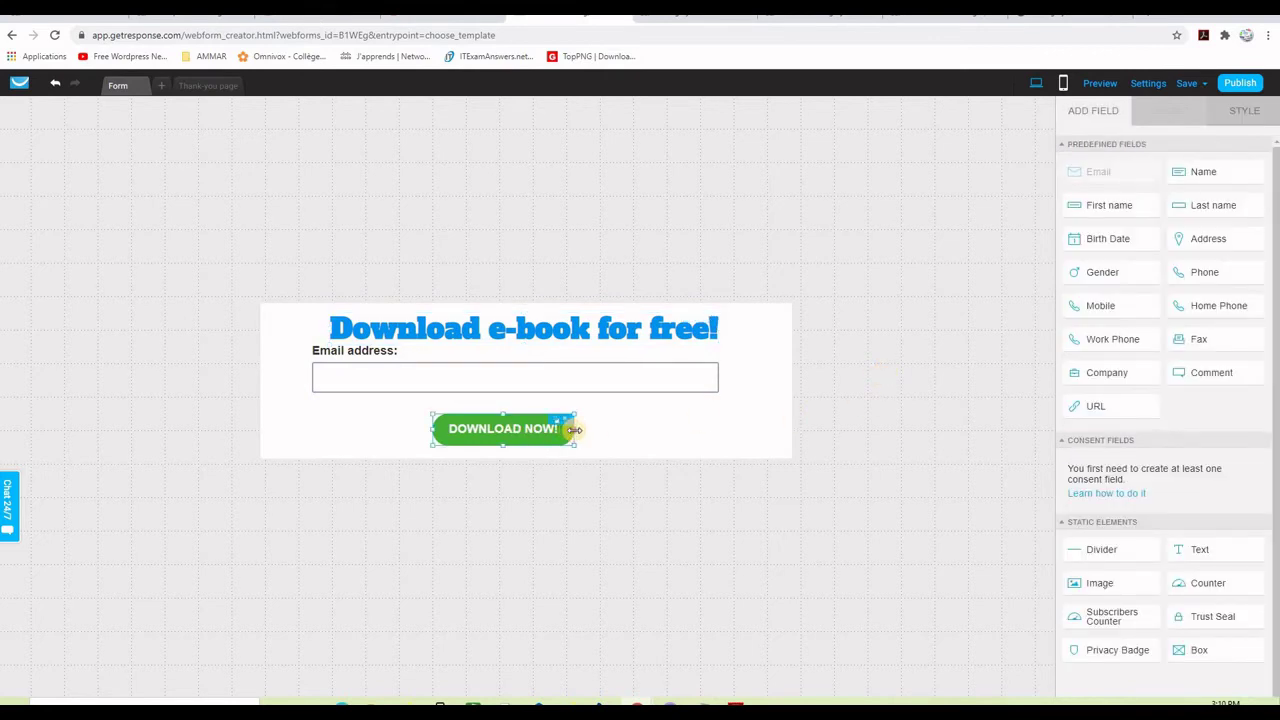
{"action": "left_click_drag", "start_coordinate": [575, 430], "coordinate": [722, 443]}
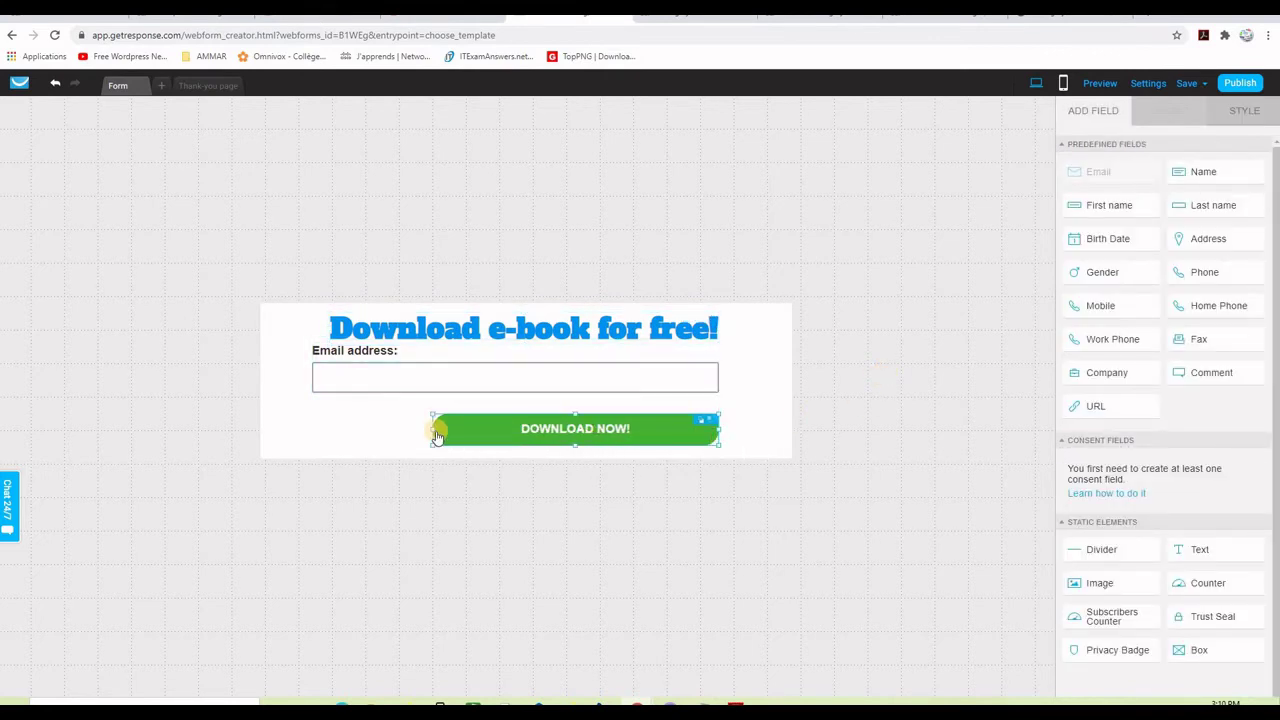
{"action": "left_click_drag", "start_coordinate": [433, 427], "coordinate": [312, 430]}
{"action": "left_click", "coordinate": [490, 430]}
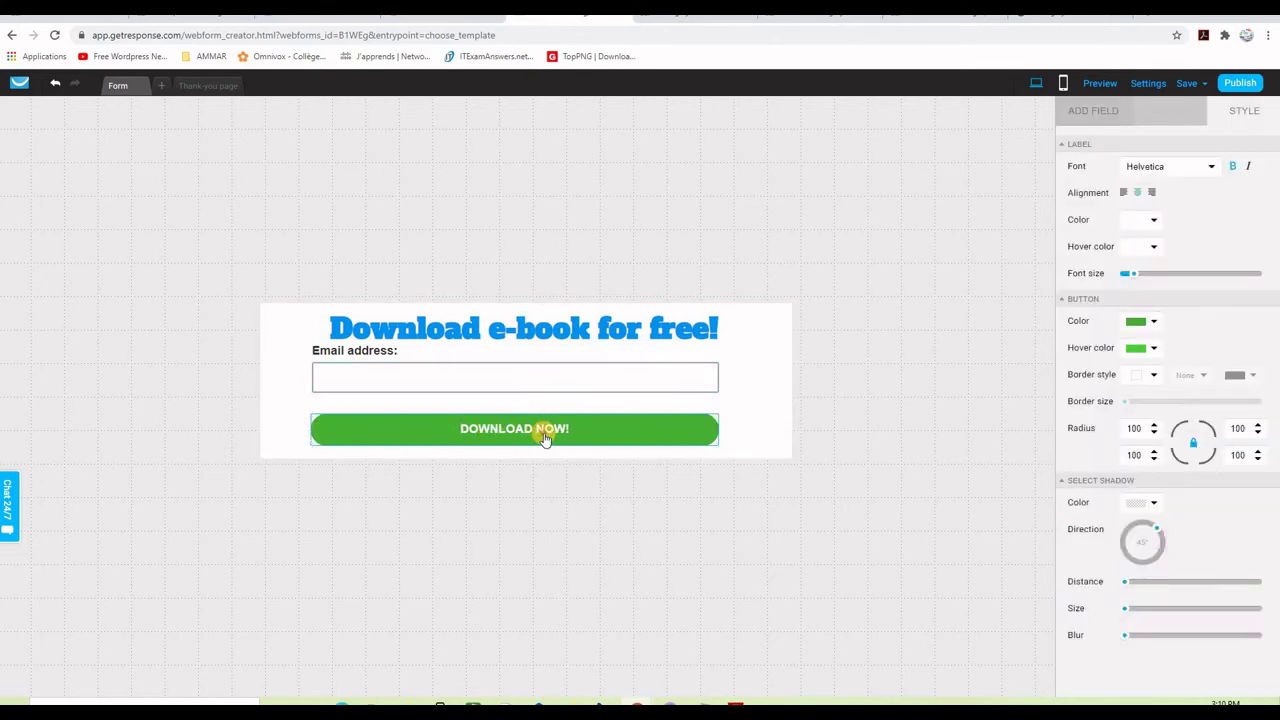
{"action": "left_click", "coordinate": [461, 429]}
{"action": "type", "text": "CLICK HERE TO"}
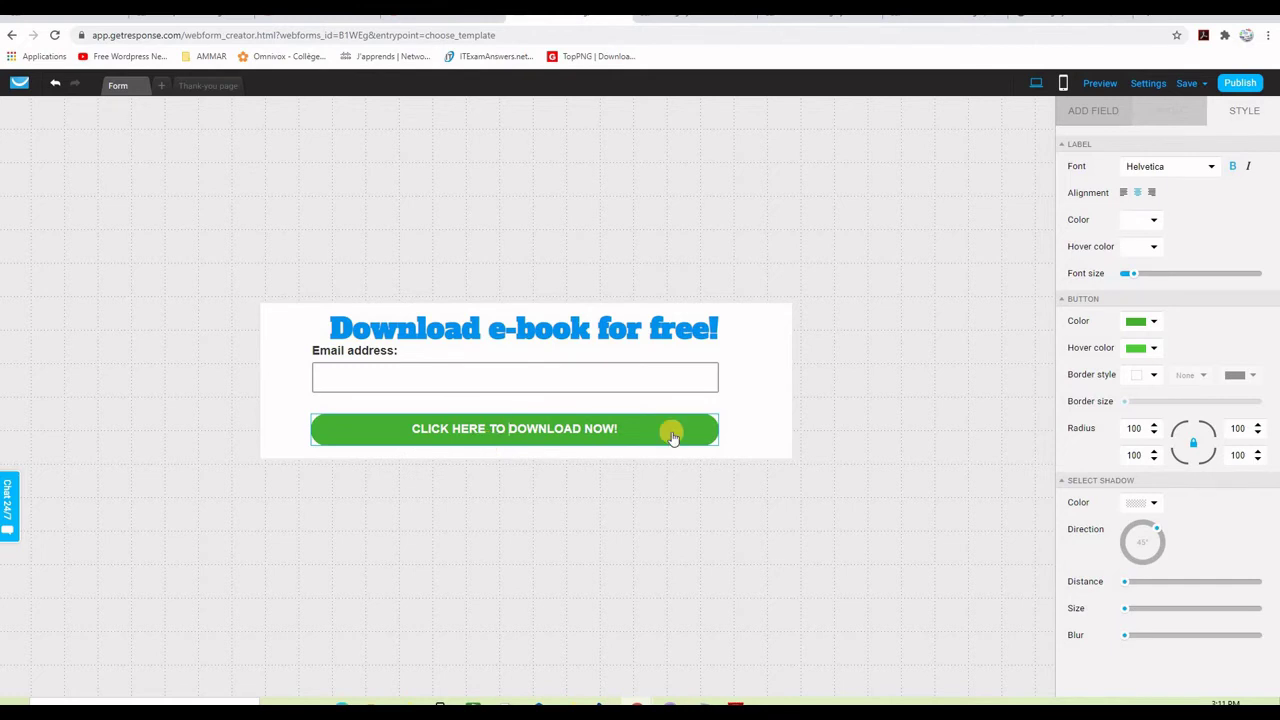
Change the download button's fill color to the dark red #B2344A.
{"action": "left_click", "coordinate": [1140, 322]}
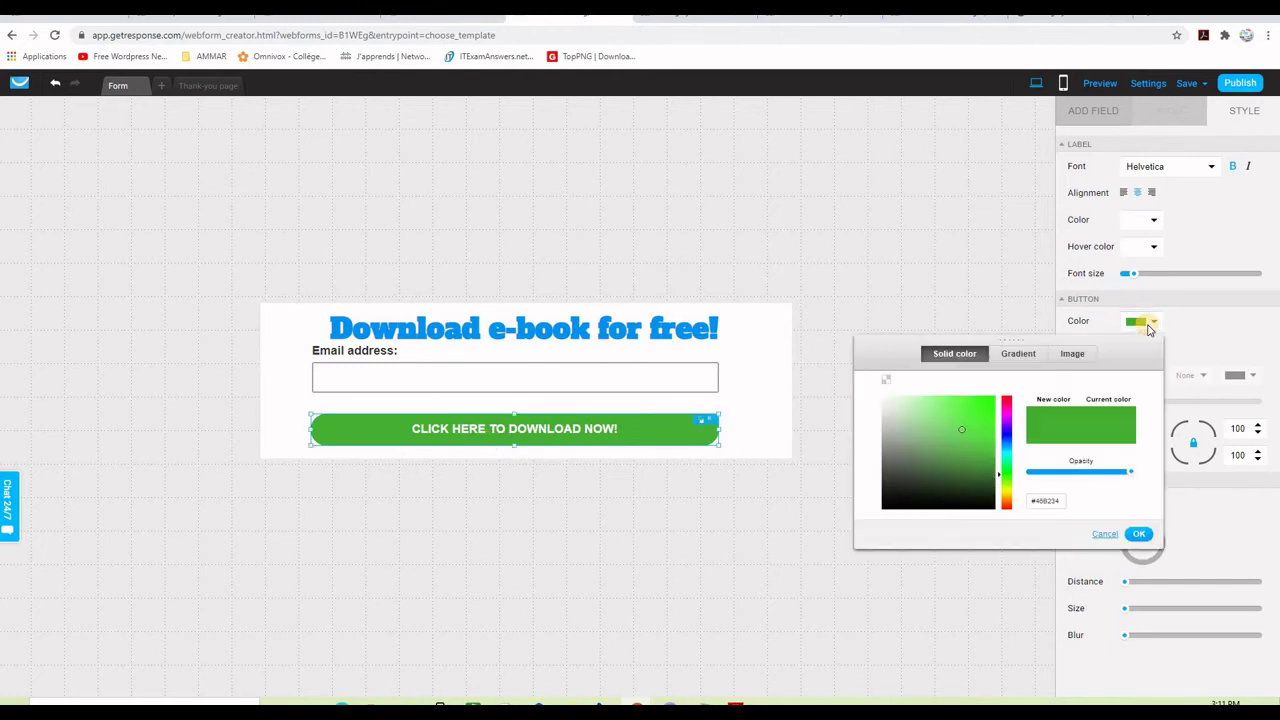
{"action": "left_click", "coordinate": [1006, 400]}
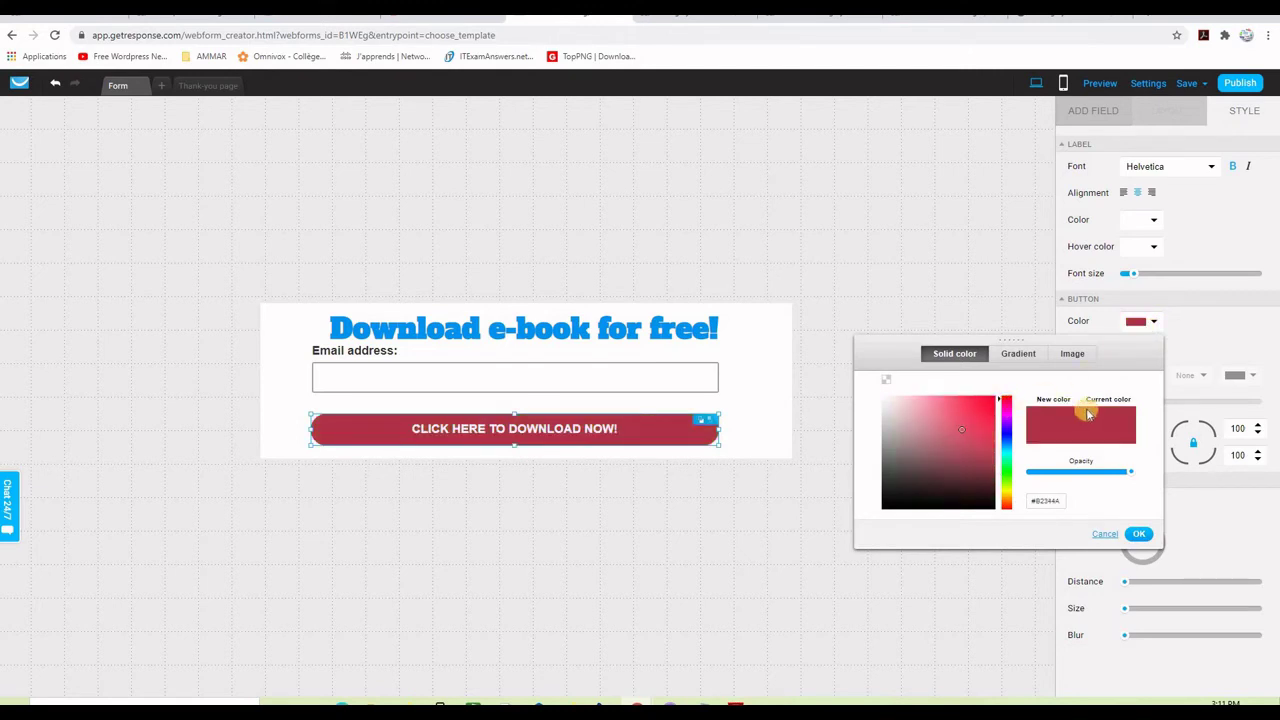
{"action": "left_click", "coordinate": [1138, 533]}
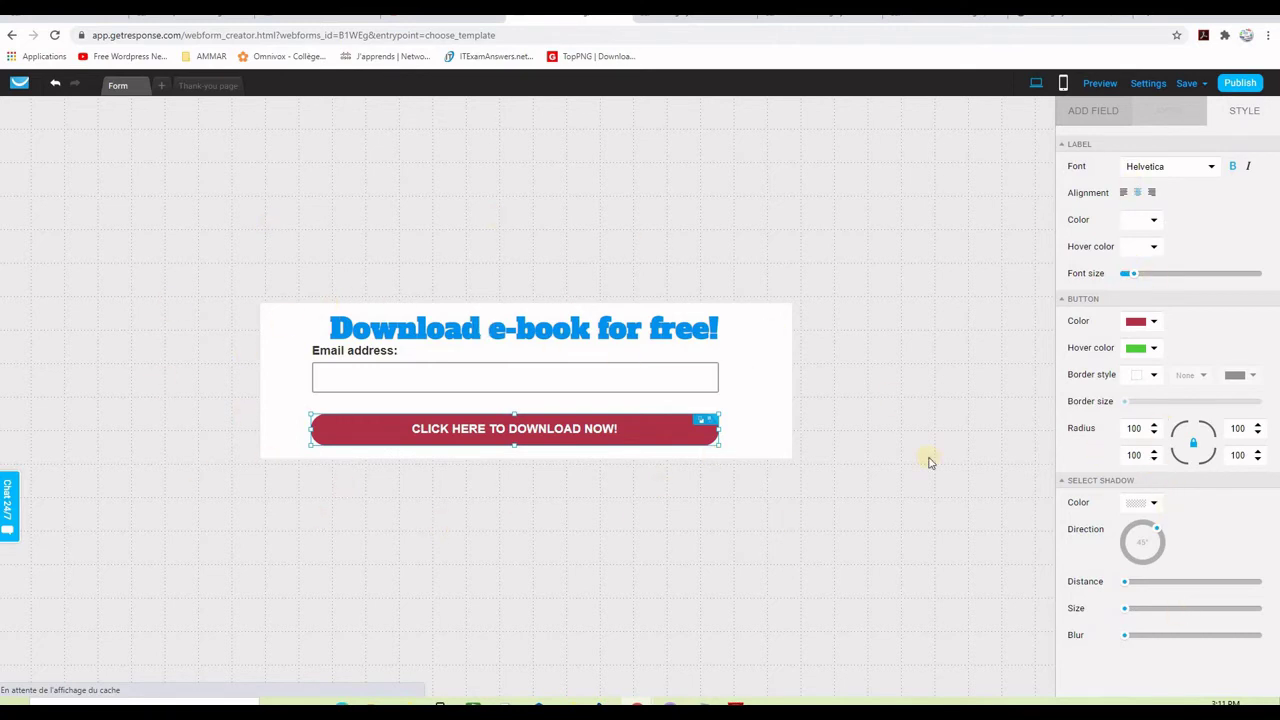
Make the whole form's background transparent.
{"action": "left_click", "coordinate": [771, 418]}
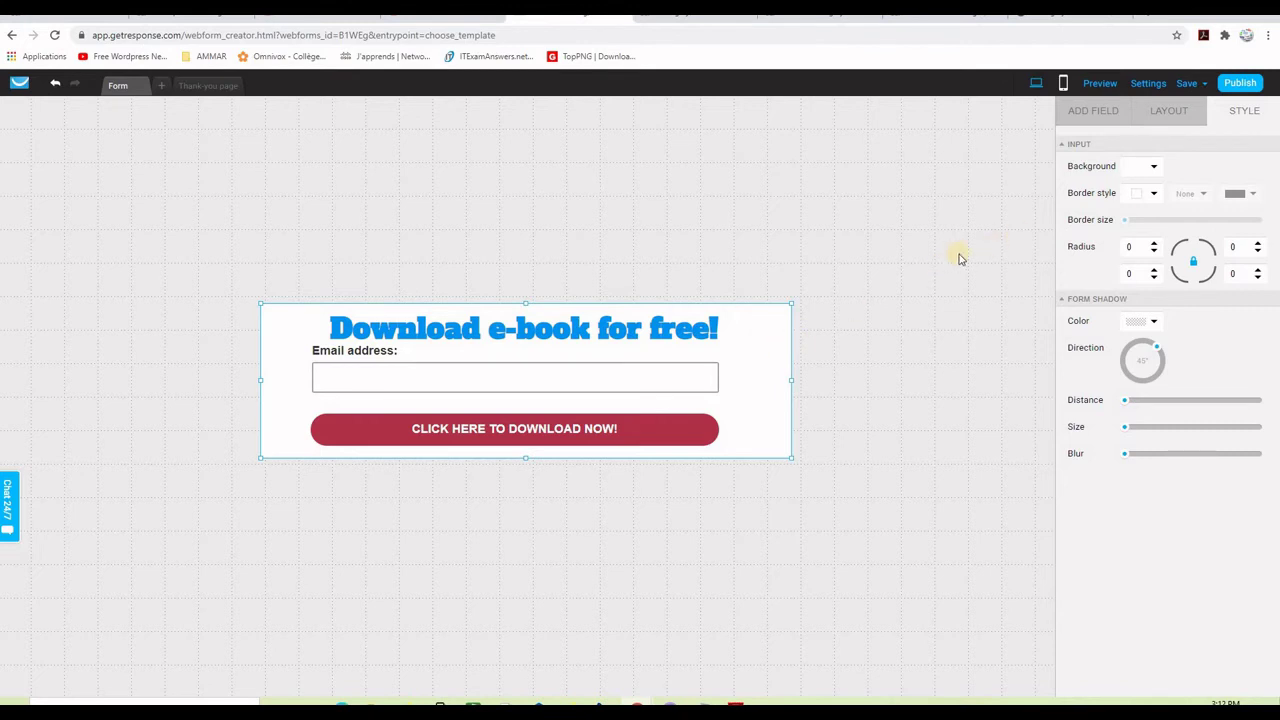
{"action": "left_click", "coordinate": [1138, 167]}
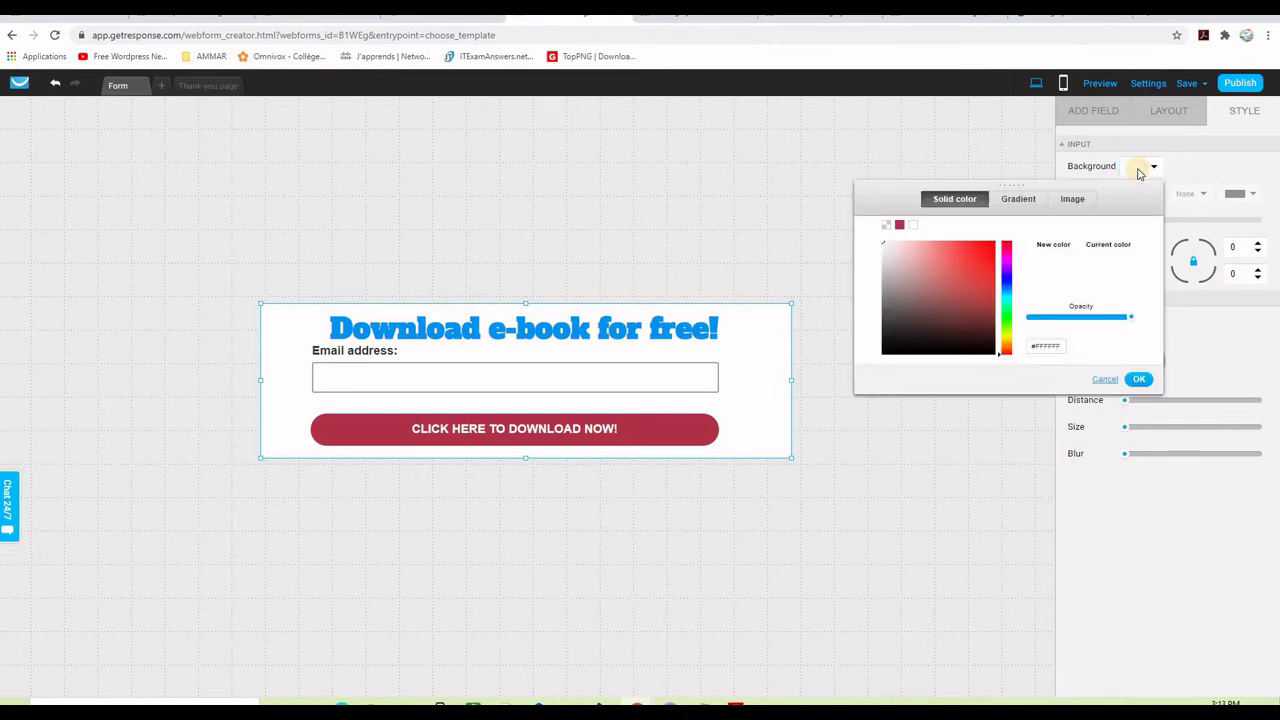
{"action": "left_click", "coordinate": [885, 228]}
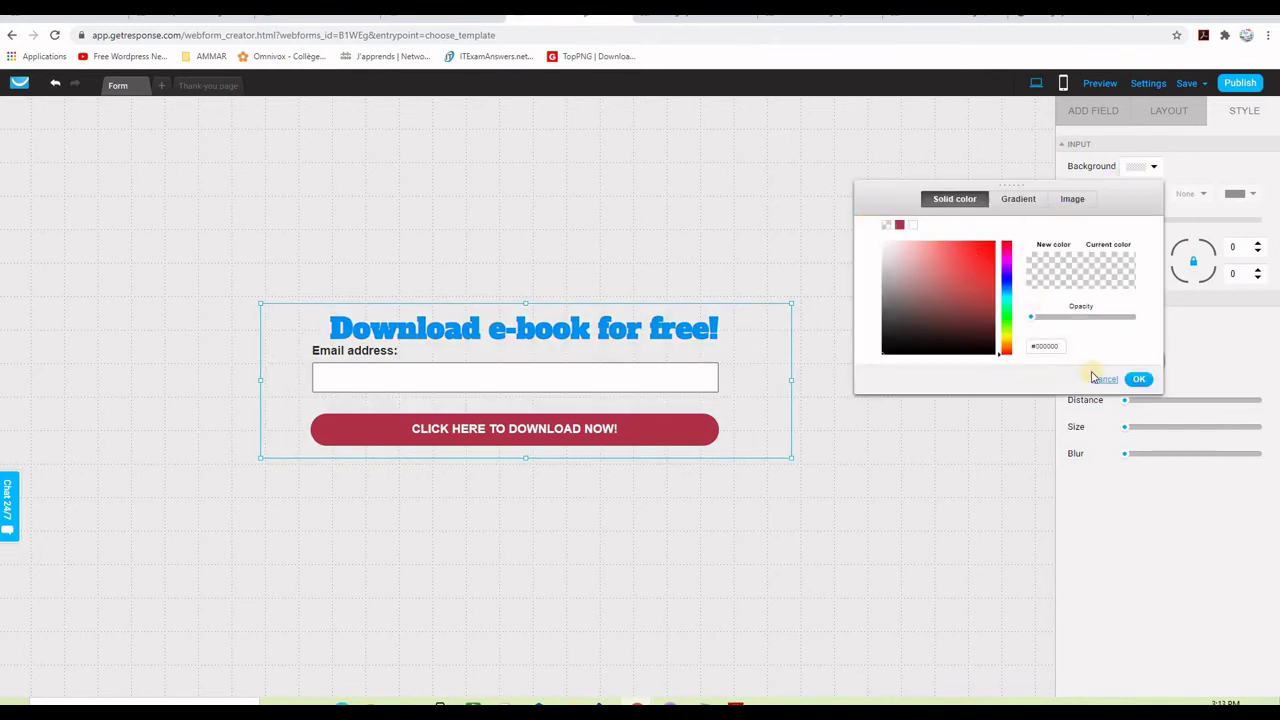
{"action": "left_click", "coordinate": [1137, 381]}
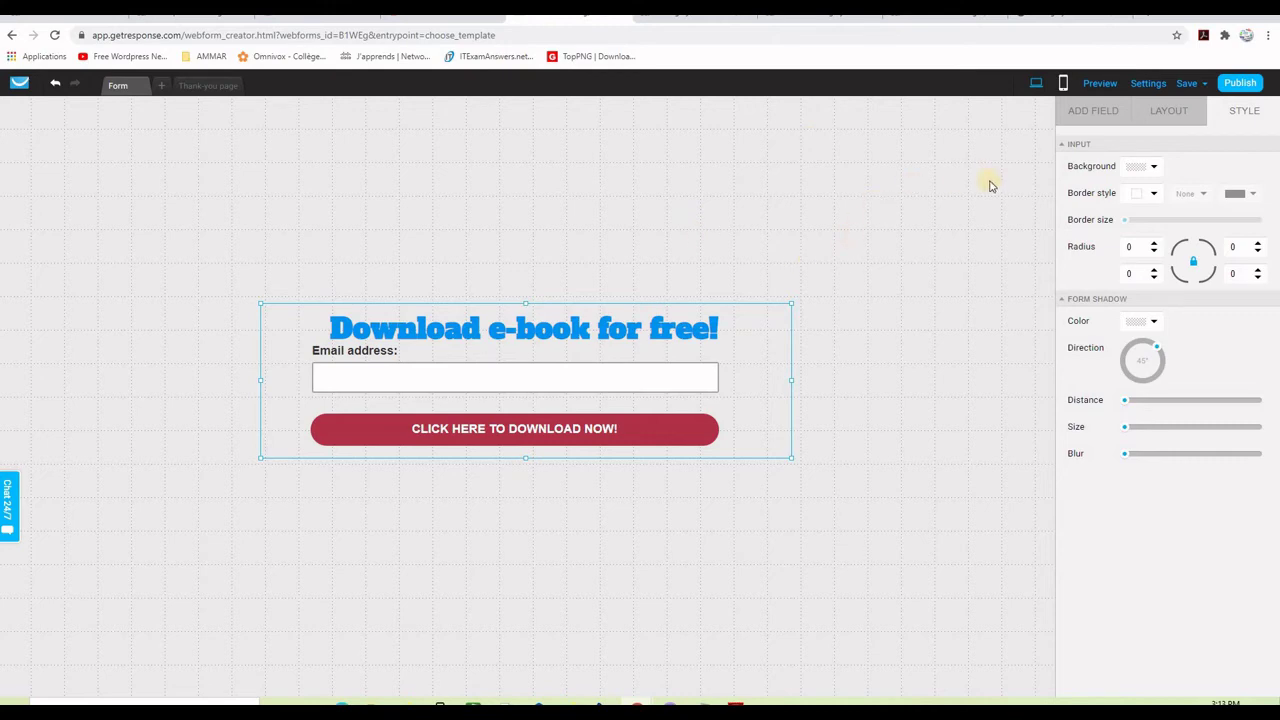
Open the form settings, copy the thank-you page URL howtowebwork.com/mmo/bridge.html from its browser tab, and return to the settings.
{"action": "left_click", "coordinate": [1148, 86]}
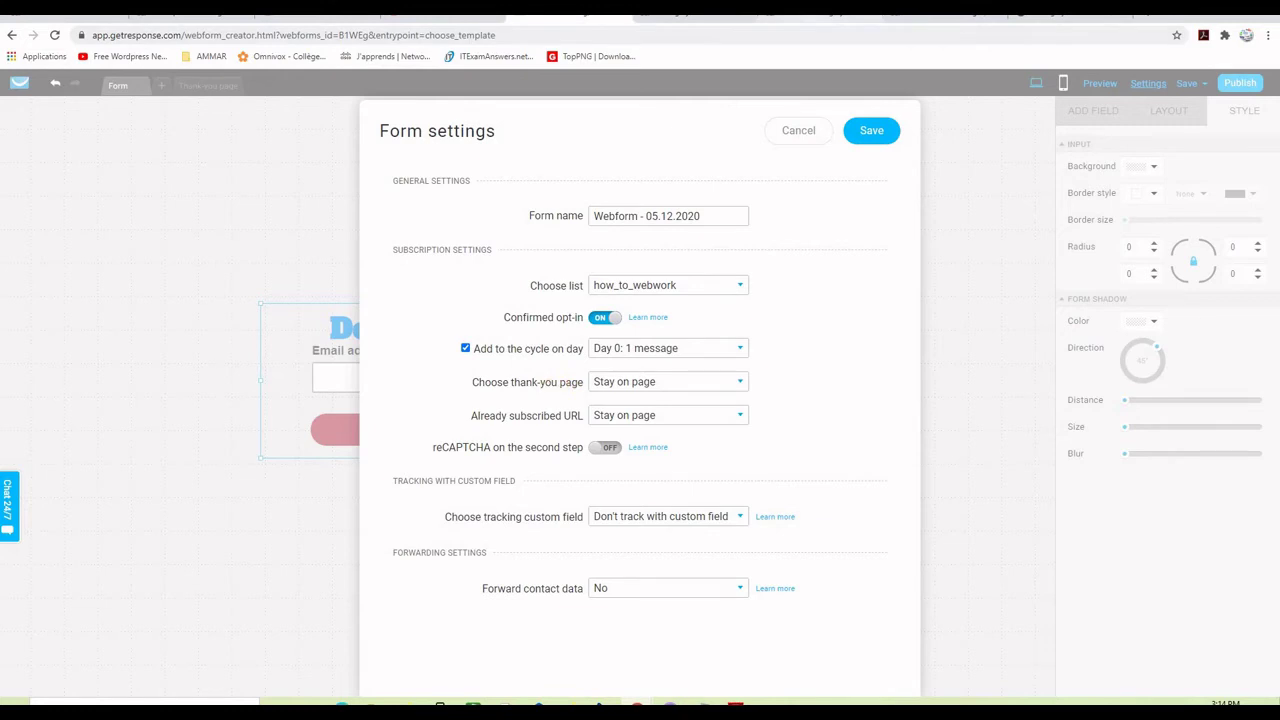
{"action": "left_click", "coordinate": [810, 14]}
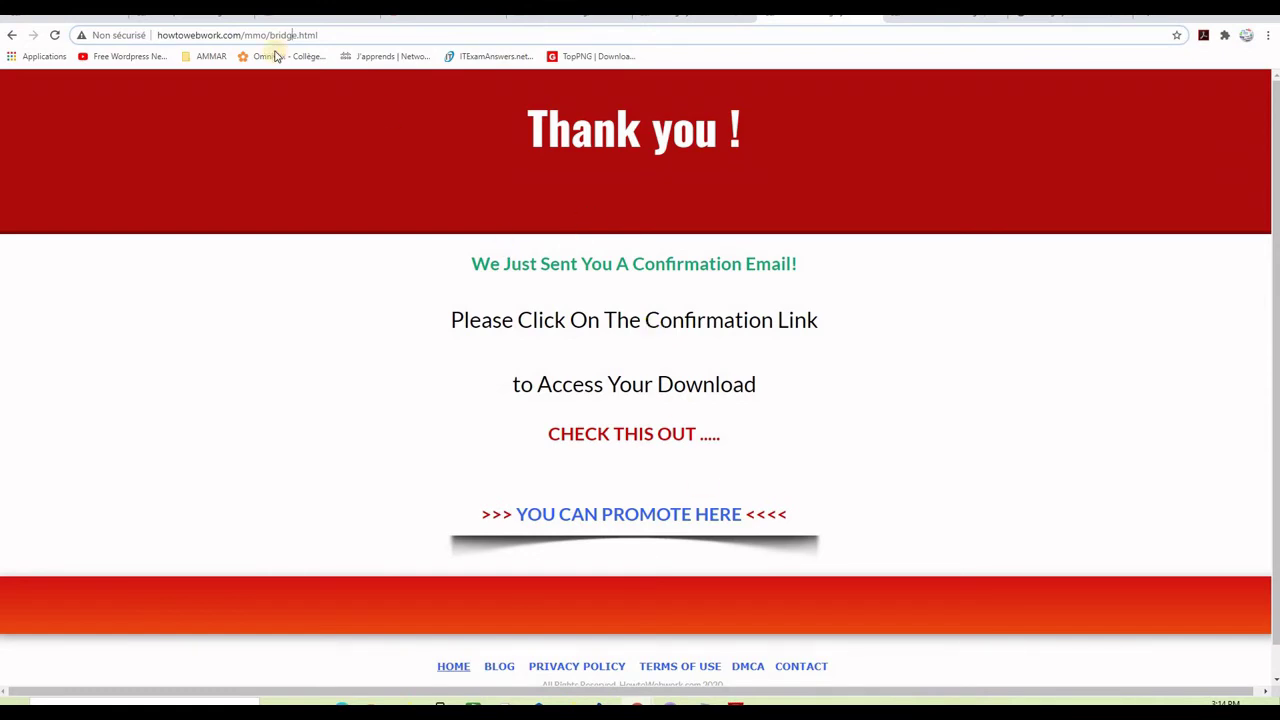
{"action": "left_click", "coordinate": [145, 35]}
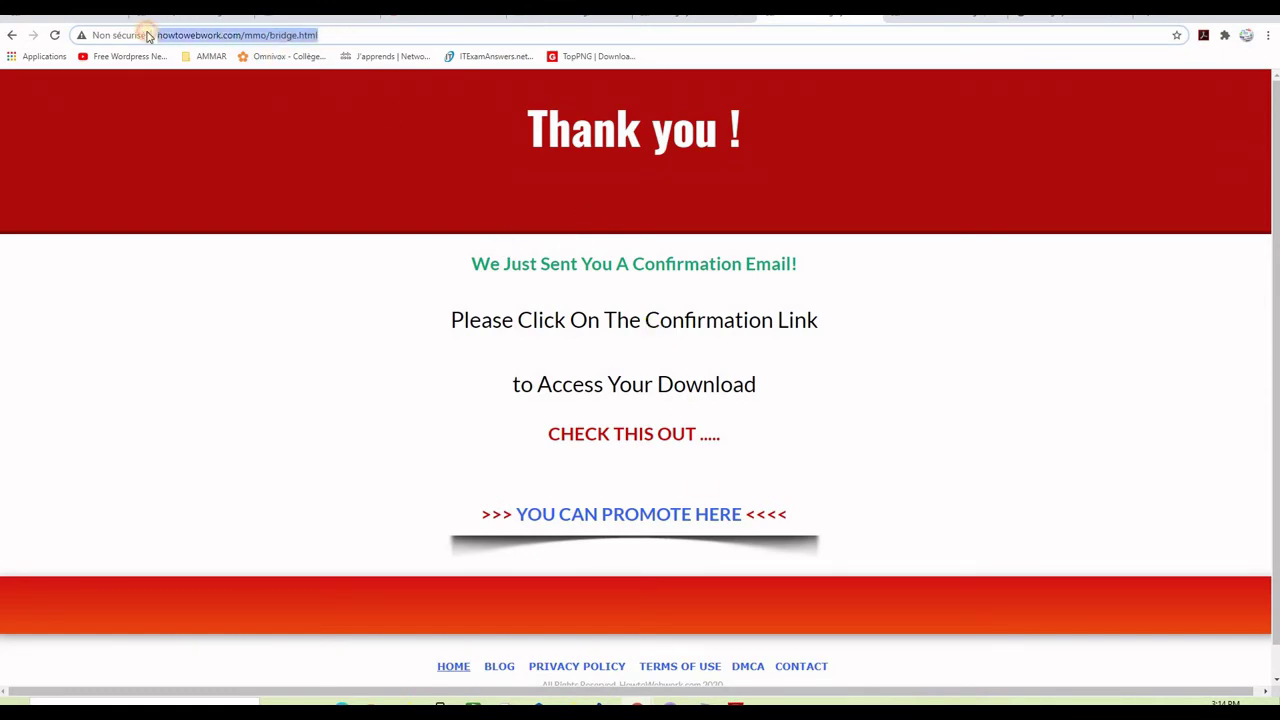
{"action": "right_click", "coordinate": [194, 37]}
{"action": "left_click", "coordinate": [246, 114]}
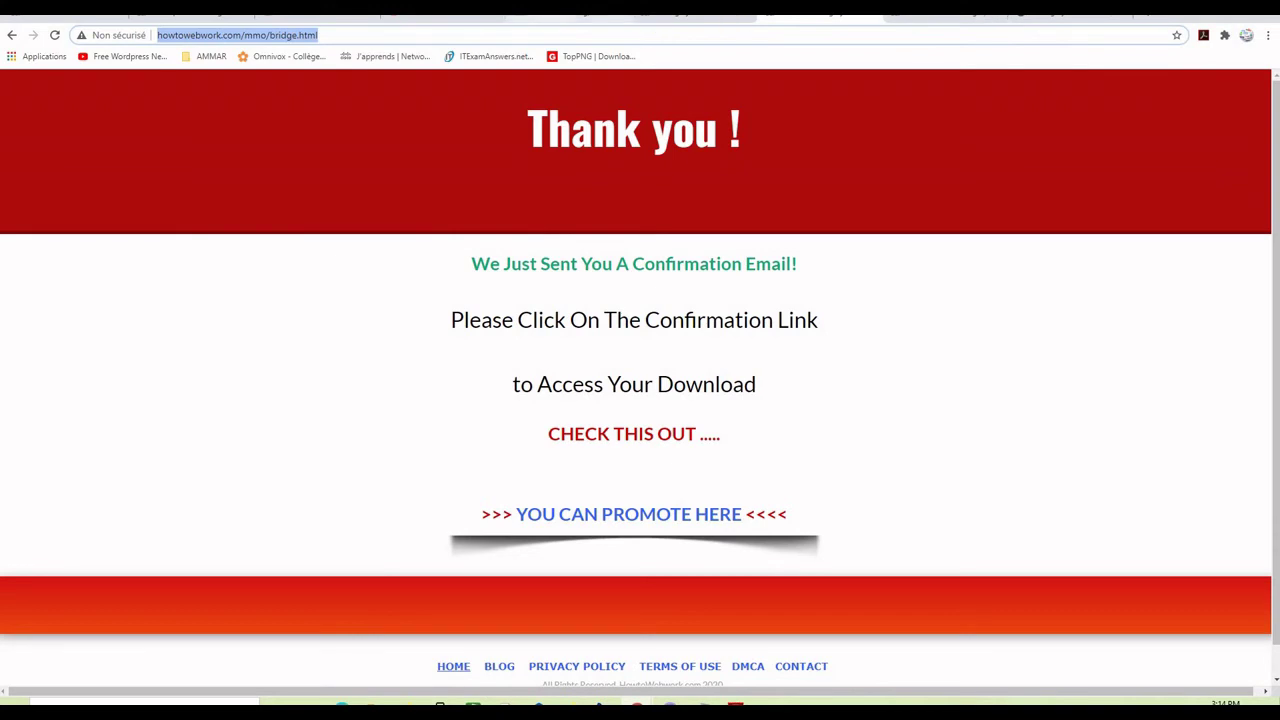
{"action": "left_click", "coordinate": [580, 16]}
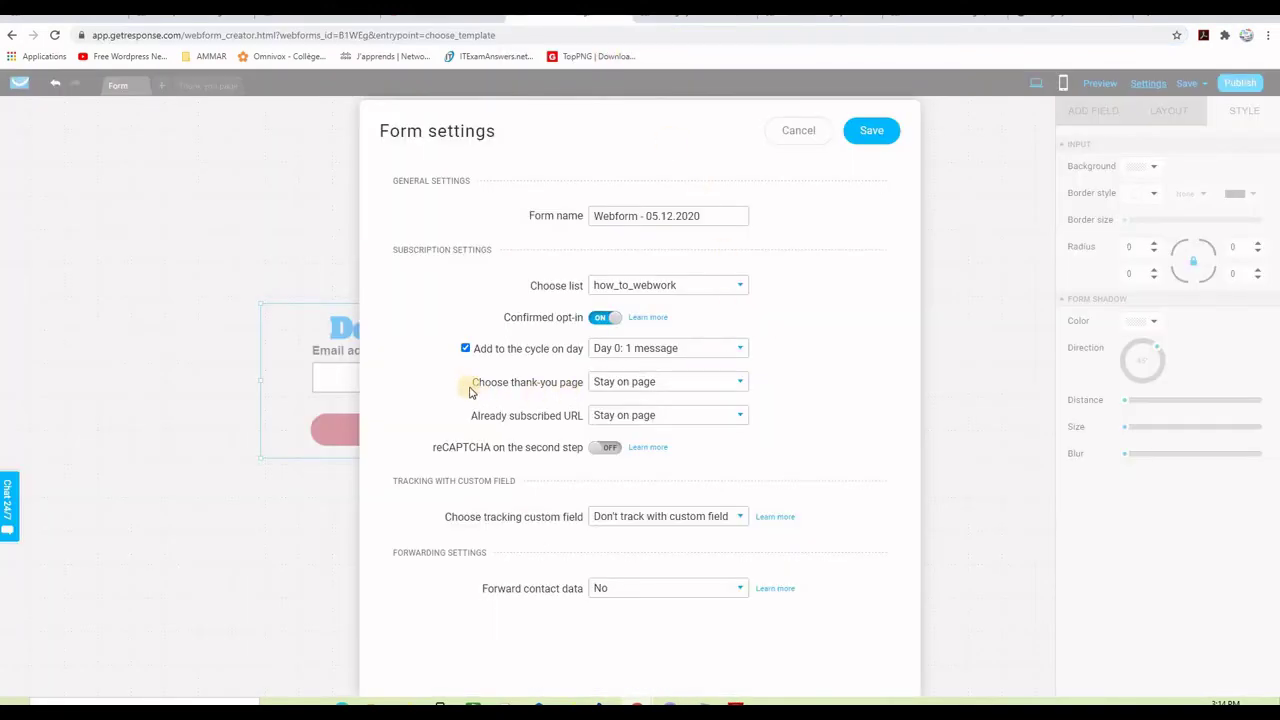
{"action": "left_click", "coordinate": [652, 382]}
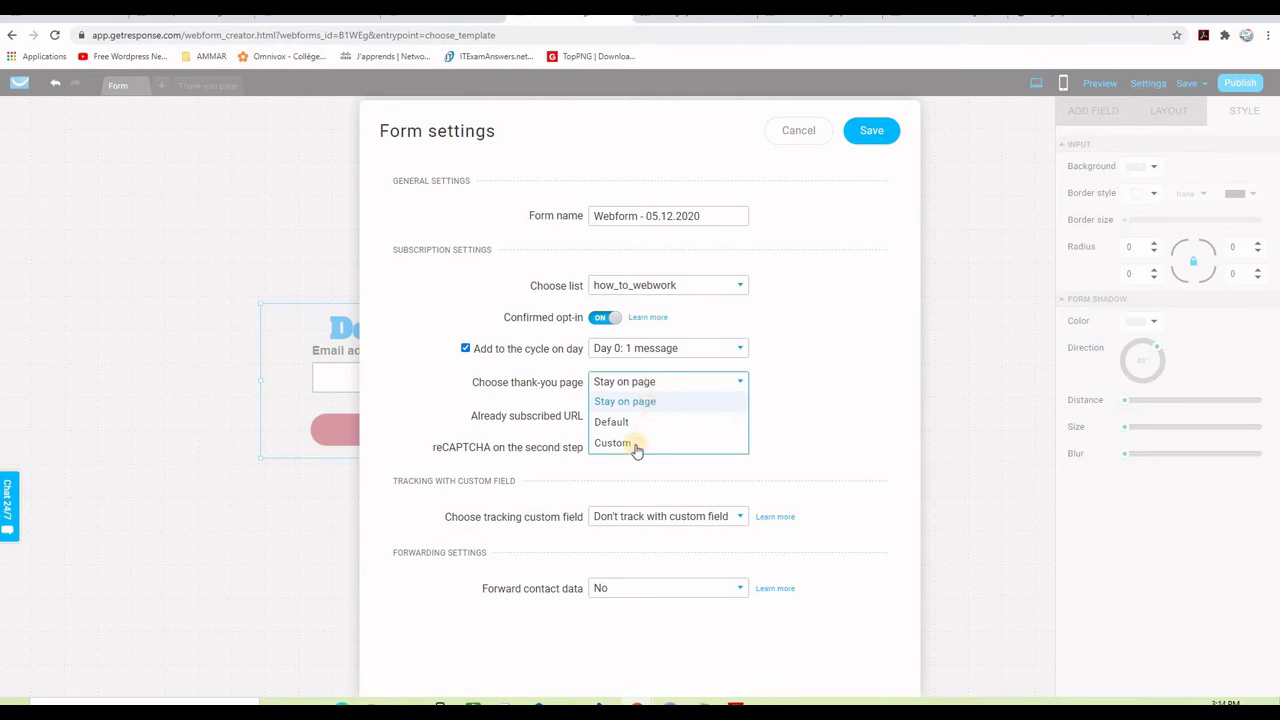
{"action": "left_click", "coordinate": [634, 447]}
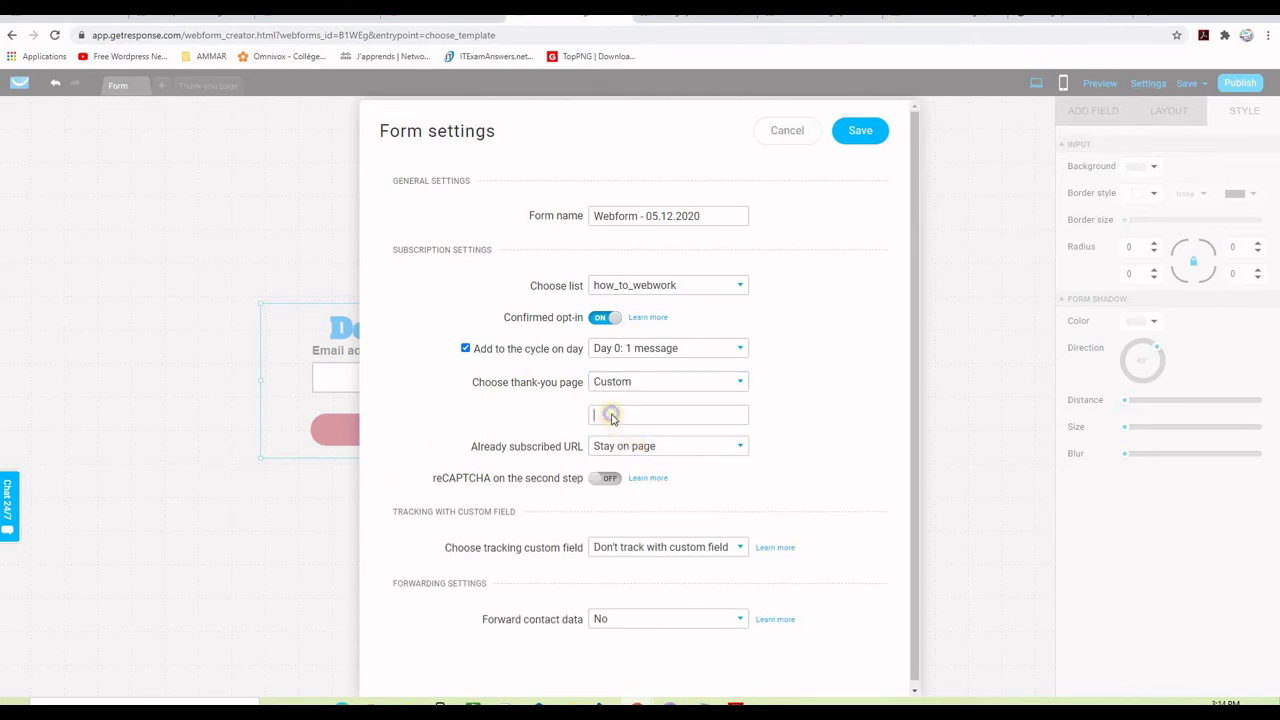
{"action": "right_click", "coordinate": [611, 416]}
{"action": "left_click", "coordinate": [650, 519]}
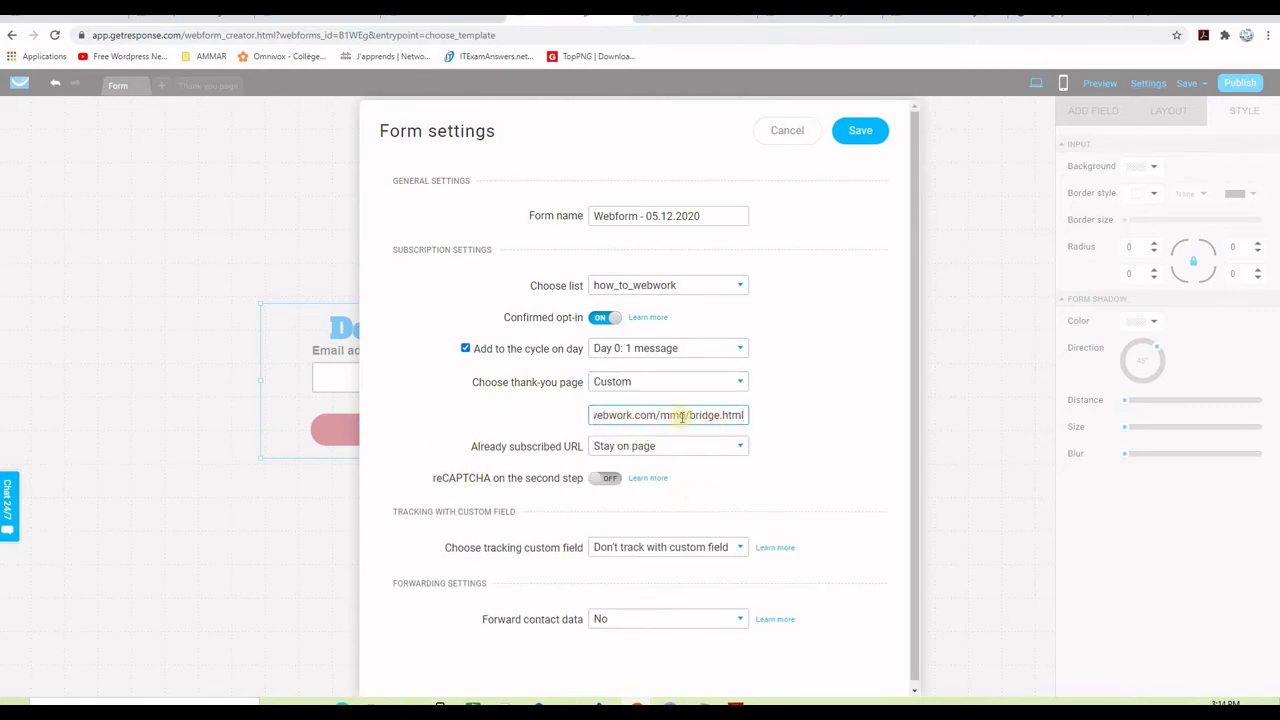
{"action": "left_click", "coordinate": [869, 134]}
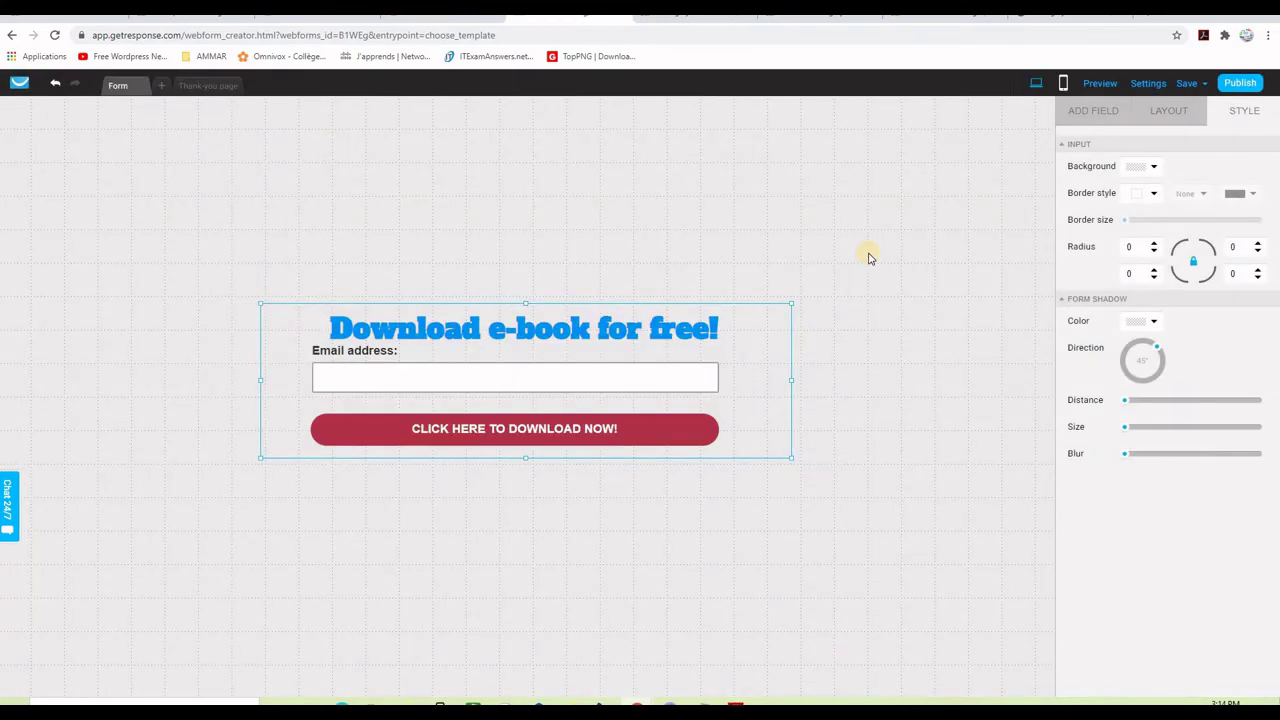
Reopen the form settings, choose Day 0: 1 message as the cycle day for new contacts, and save the settings.
{"action": "left_click", "coordinate": [1148, 84]}
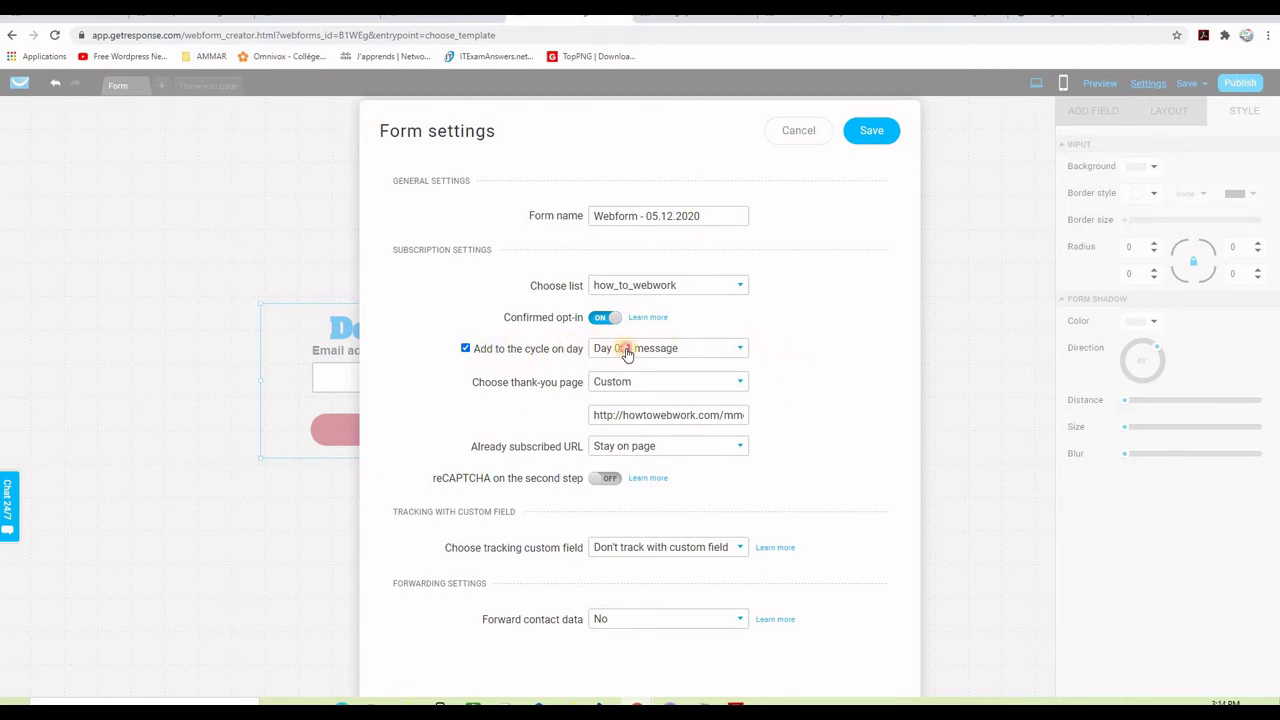
{"action": "left_click", "coordinate": [626, 350]}
{"action": "left_click", "coordinate": [620, 370]}
{"action": "left_click", "coordinate": [872, 131]}
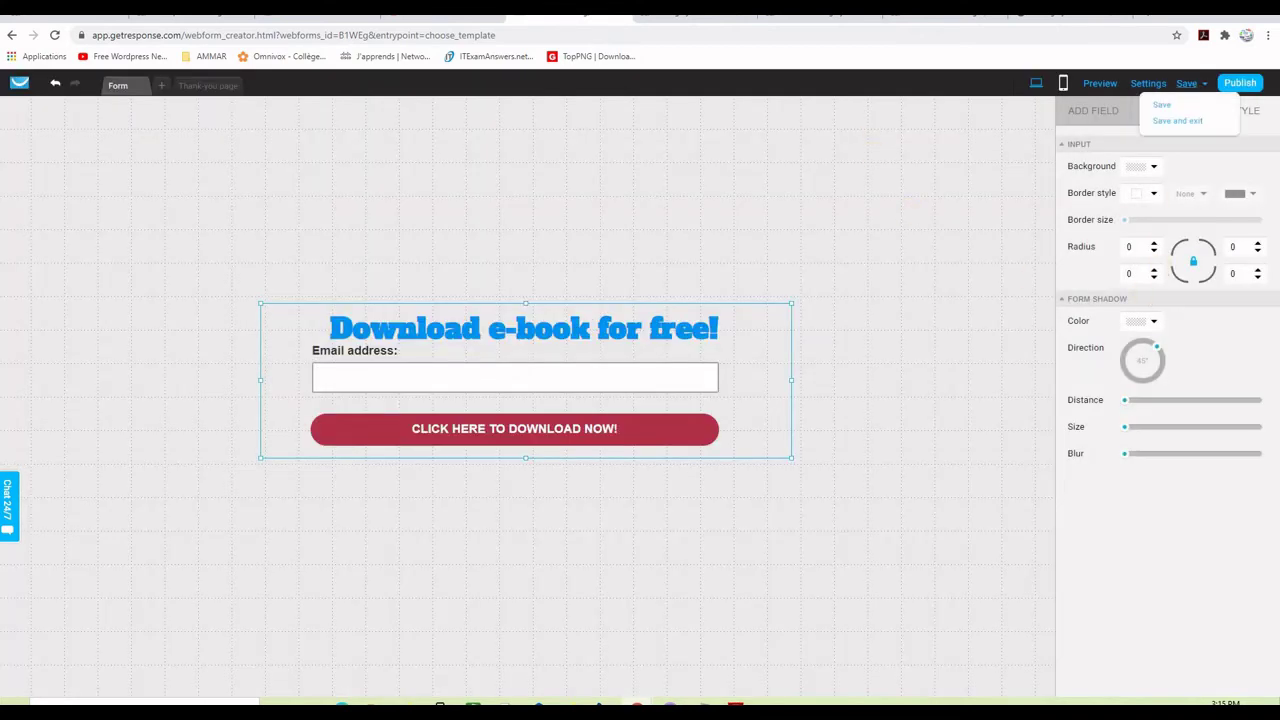
Publish the form and copy its JavaScript code for installing it on the website.
{"action": "left_click", "coordinate": [1243, 86]}
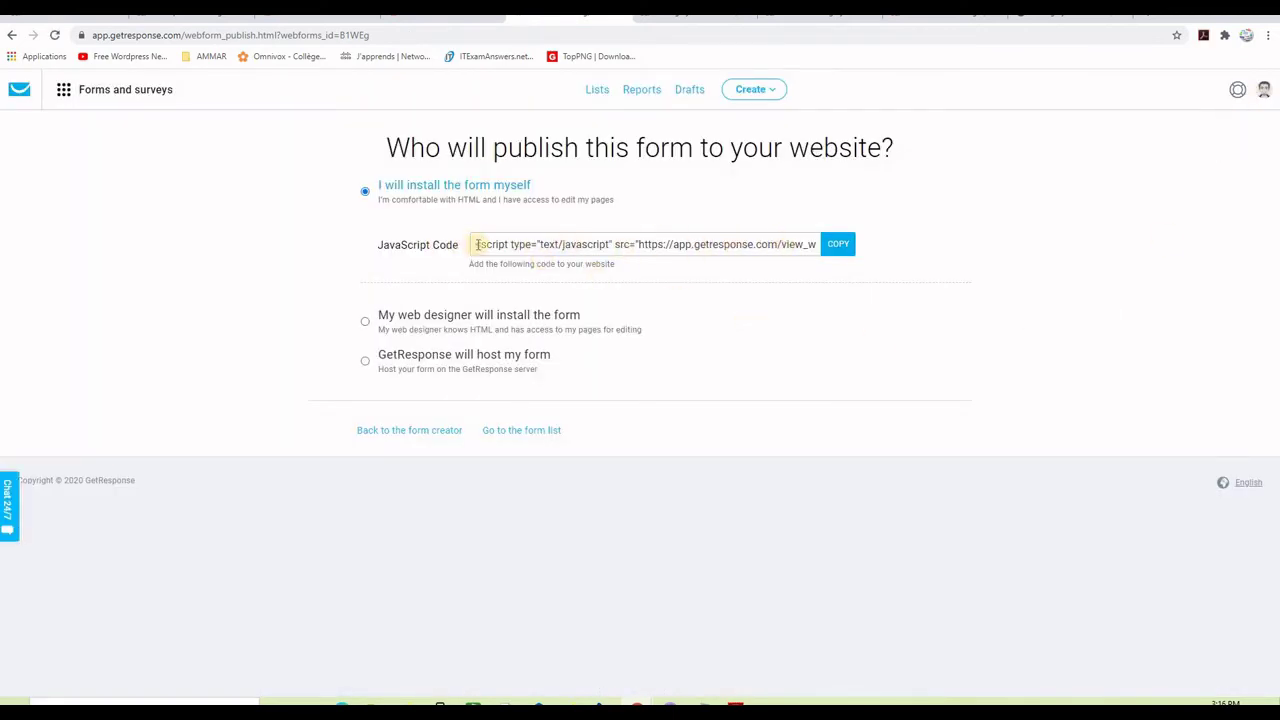
{"action": "left_click_drag", "start_coordinate": [476, 244], "coordinate": [980, 249]}
{"action": "right_click", "coordinate": [717, 251]}
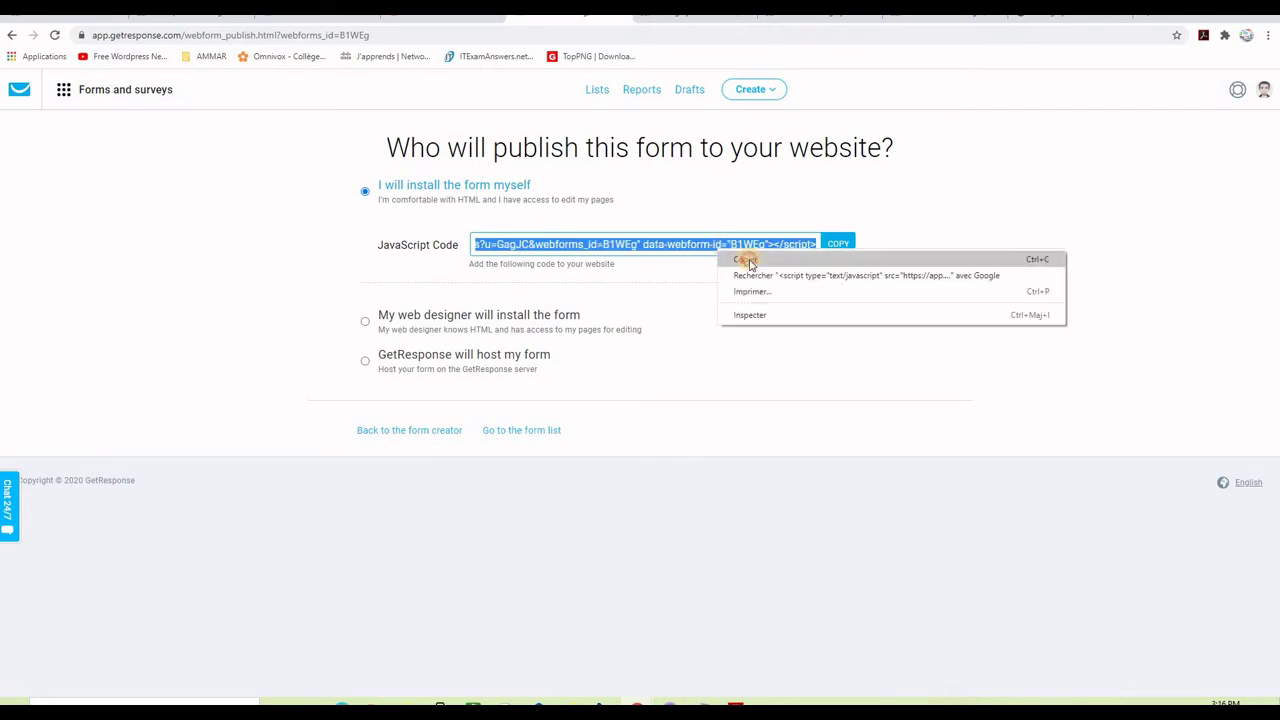
{"action": "left_click", "coordinate": [749, 261]}
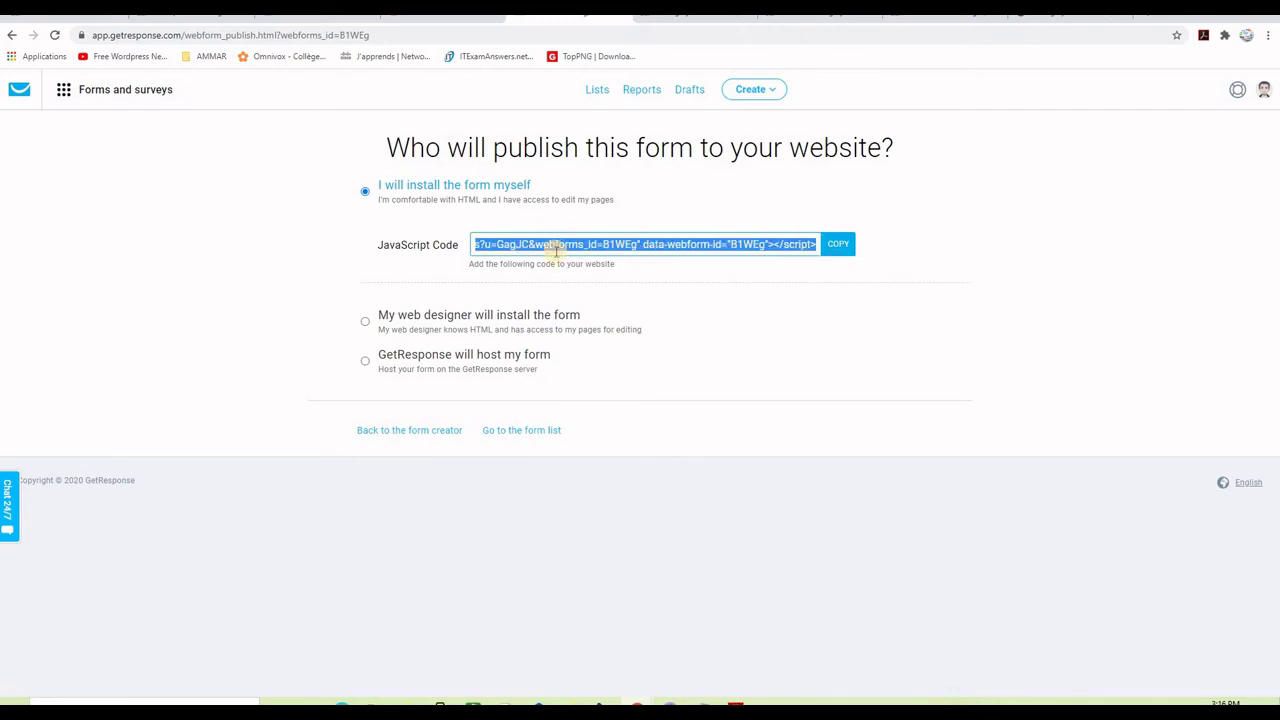
{"action": "left_click", "coordinate": [836, 247]}
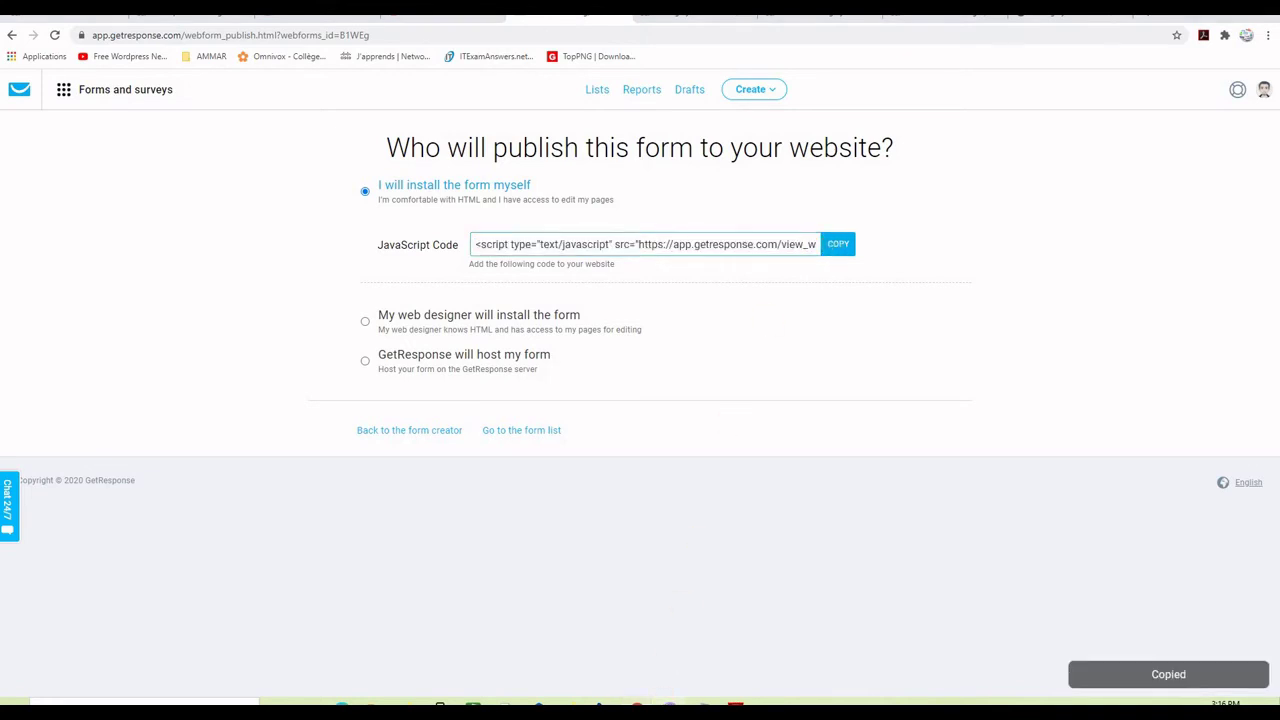
Switch to Nvu and, on the landing page, replace the opt-in form screenshot image with a marker line of X characters.
{"action": "left_click", "coordinate": [668, 704]}
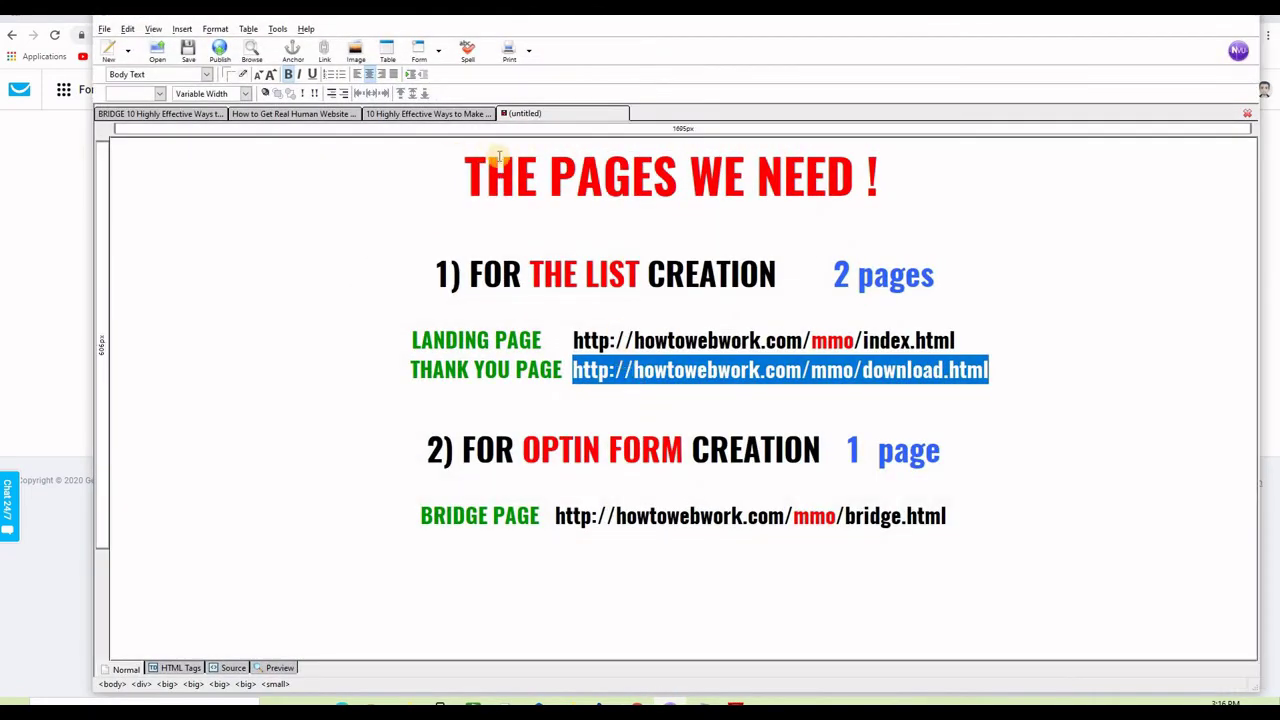
{"action": "left_click", "coordinate": [406, 114]}
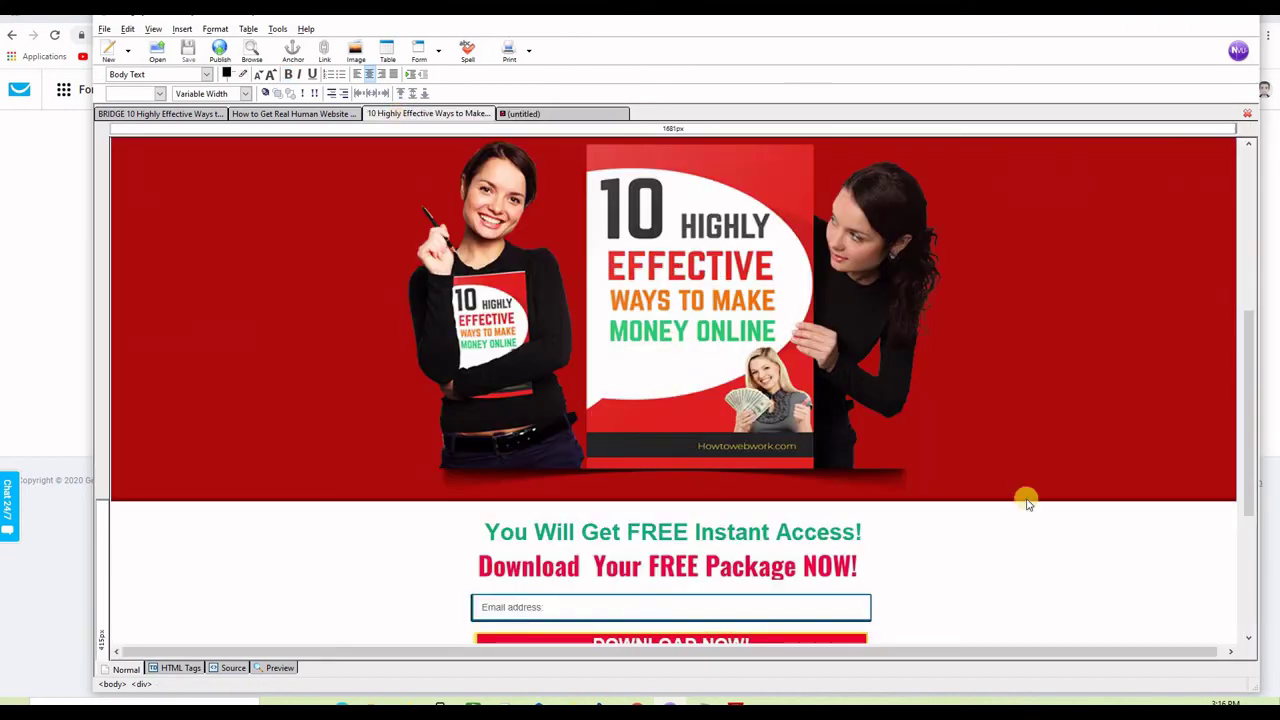
{"action": "scroll", "coordinate": [1047, 492], "scroll_direction": "down", "scroll_amount": 2}
{"action": "scroll", "coordinate": [1047, 492], "scroll_direction": "down", "scroll_amount": 1}
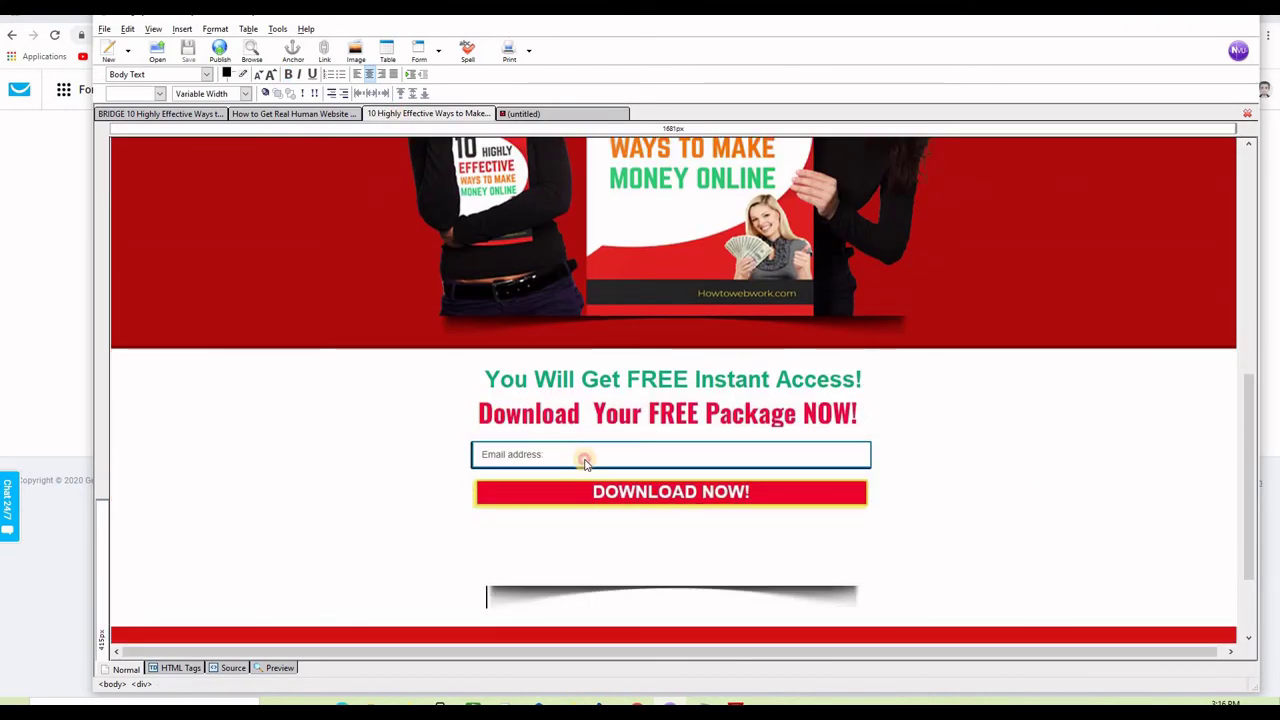
{"action": "left_click", "coordinate": [658, 478]}
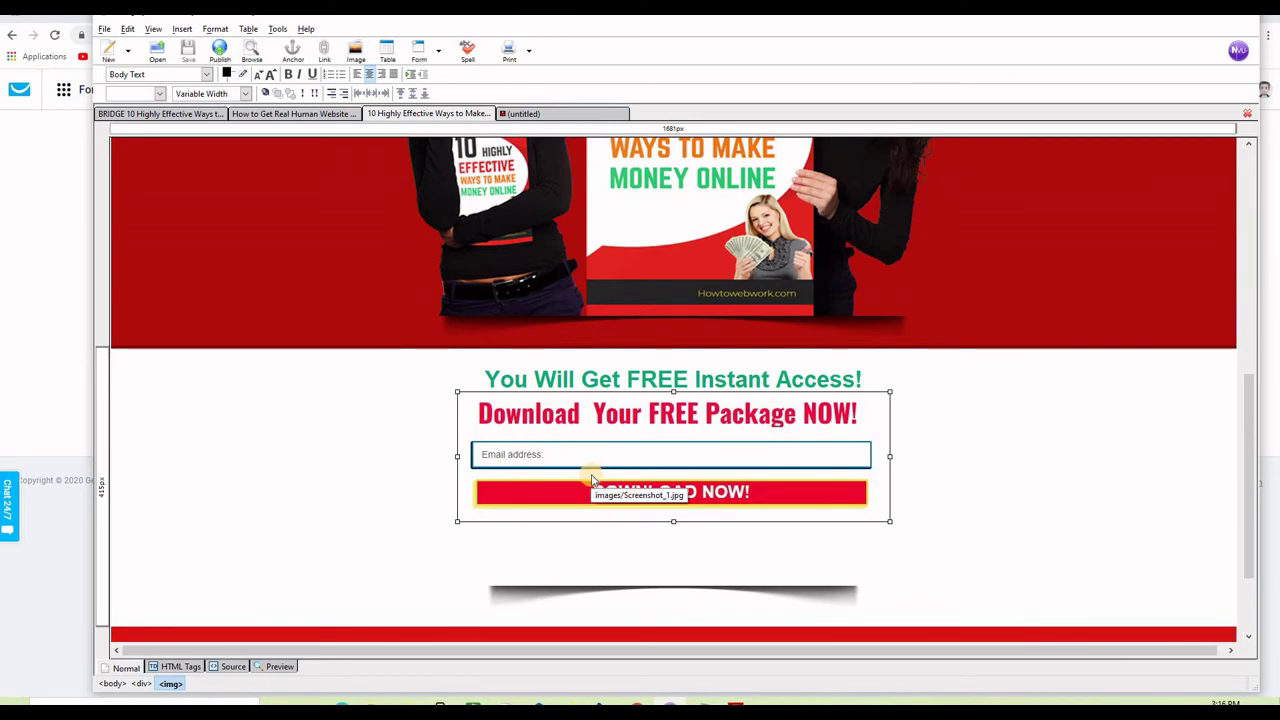
{"action": "key", "text": "Delete"}
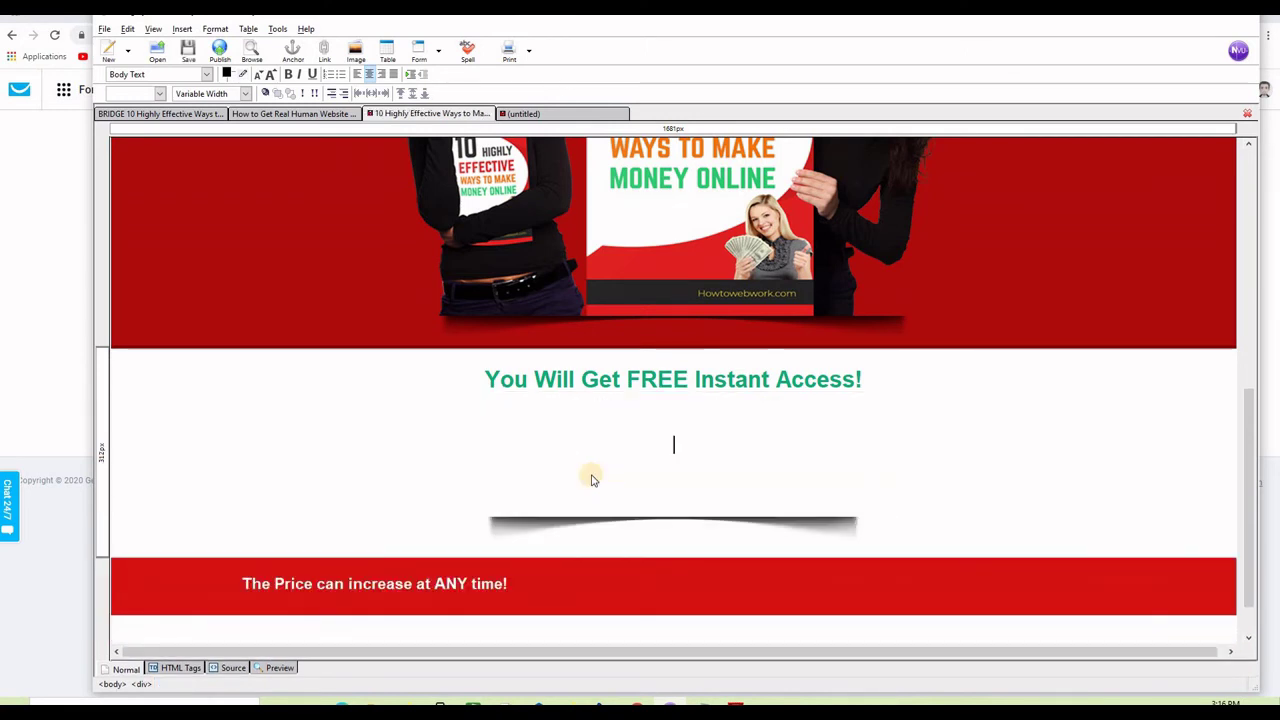
{"action": "type", "text": "XXXXXXXXXXXXXXXXXXXXXXXXXXXXXXXXXXX"}
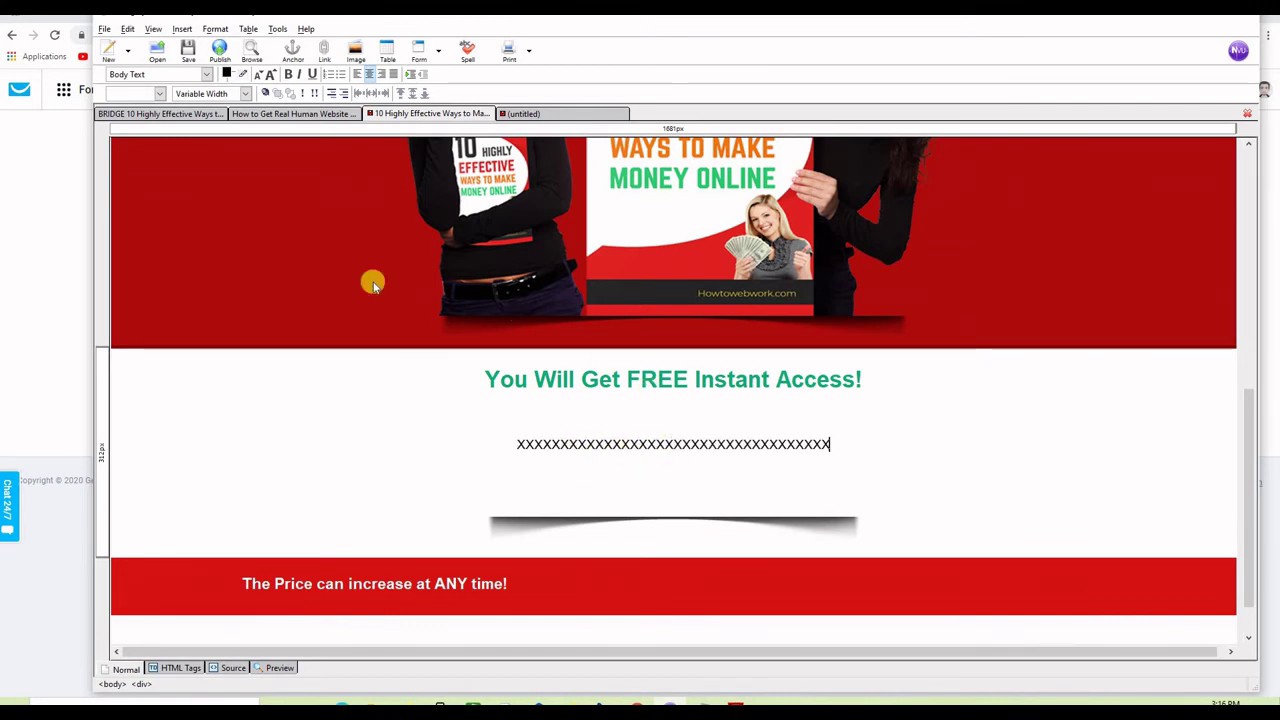
In the landing page's HTML source, replace the X marker with the copied GetResponse form script and save the page.
{"action": "left_click", "coordinate": [232, 668]}
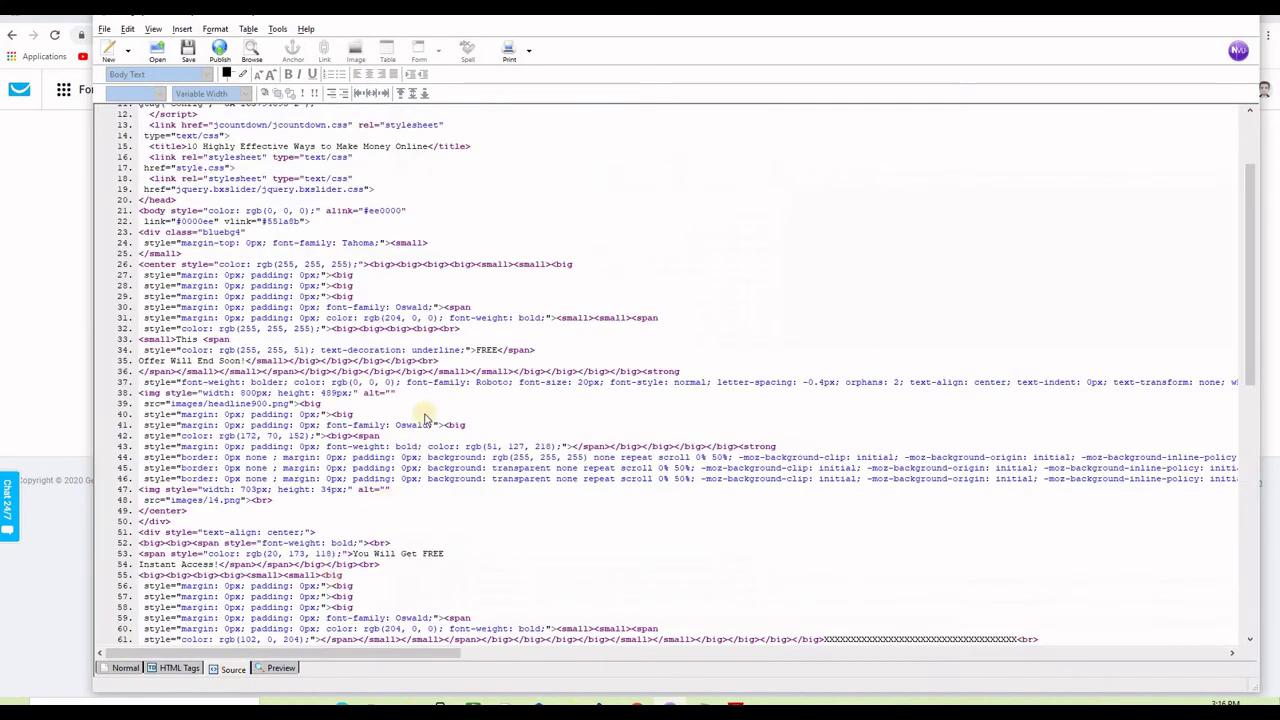
{"action": "scroll", "coordinate": [452, 372], "scroll_direction": "down", "scroll_amount": 5}
{"action": "scroll", "coordinate": [452, 372], "scroll_direction": "down", "scroll_amount": 7}
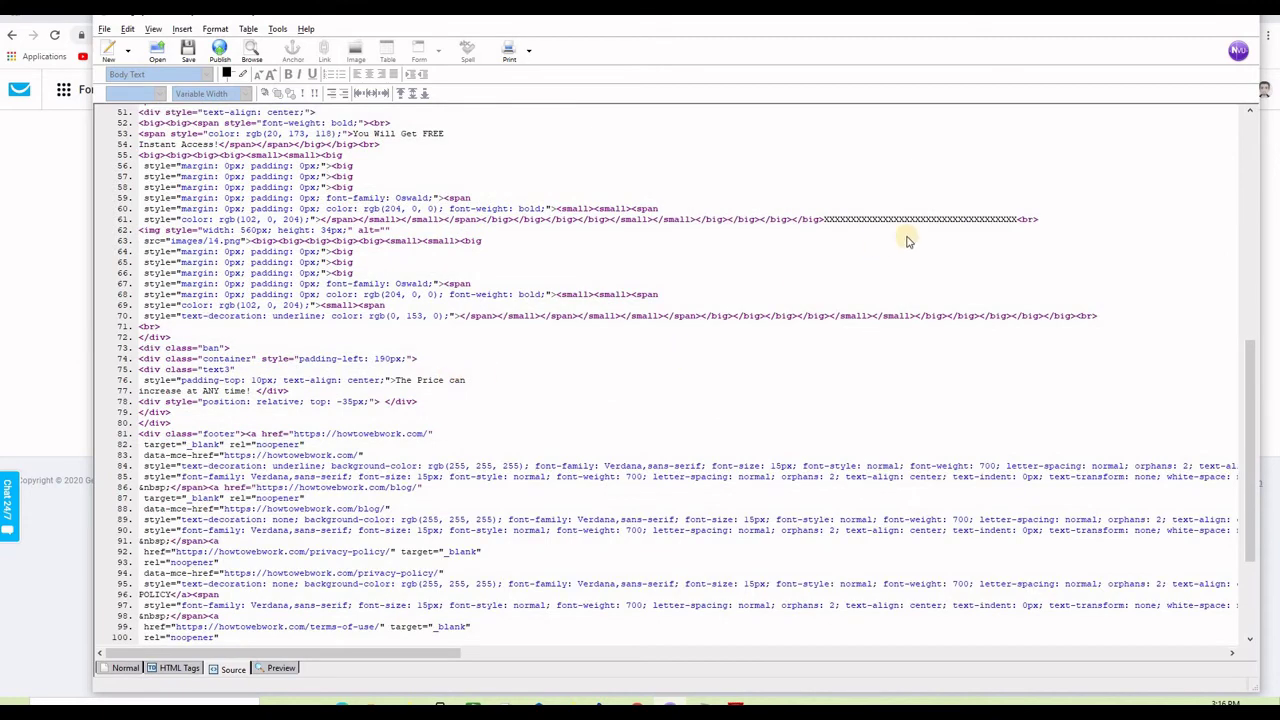
{"action": "left_click_drag", "start_coordinate": [1016, 219], "coordinate": [828, 219]}
{"action": "right_click", "coordinate": [828, 219]}
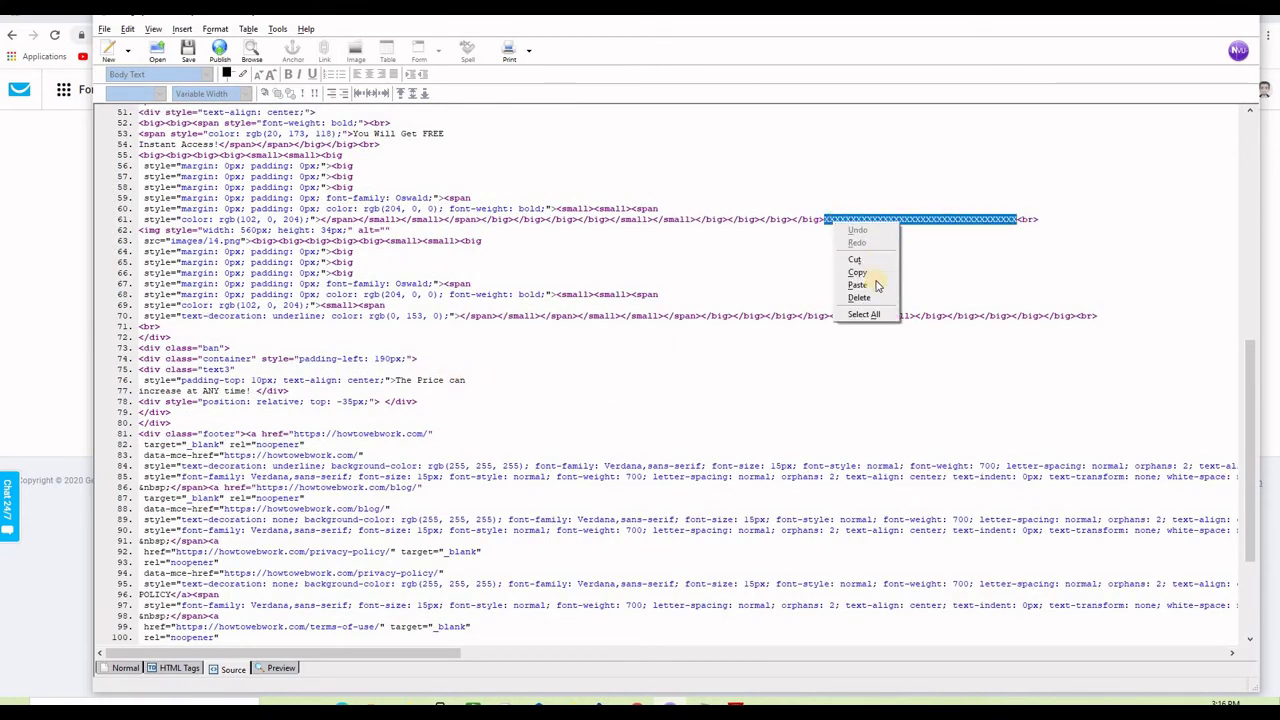
{"action": "left_click", "coordinate": [866, 281]}
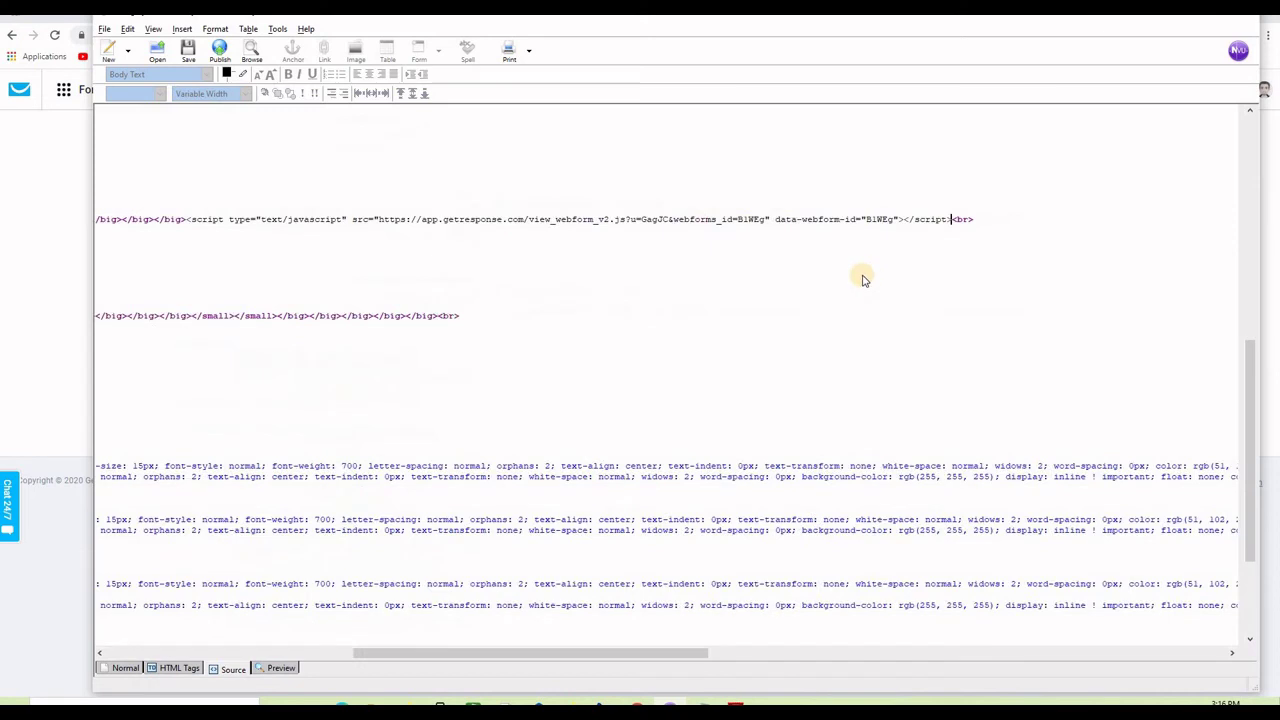
{"action": "left_click", "coordinate": [188, 50]}
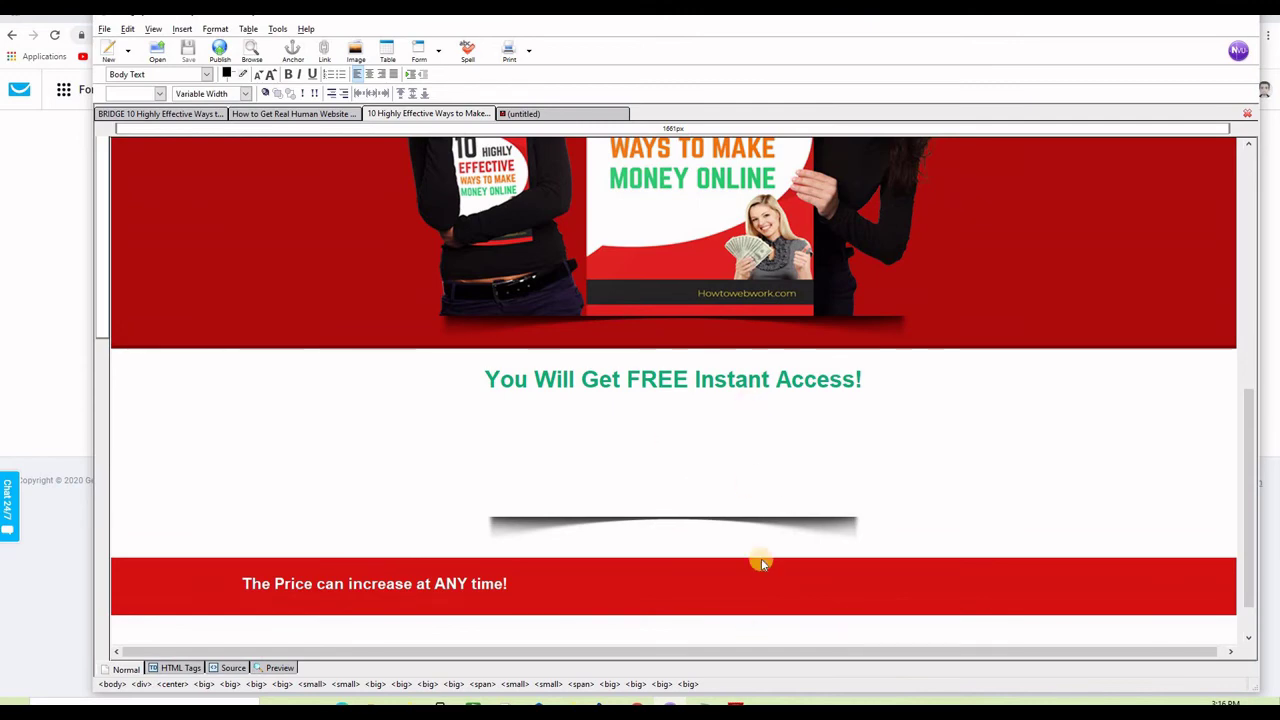
Switch to FileZilla and upload index.html to the remote mmo folder, overwriting the existing file.
{"action": "left_click", "coordinate": [735, 708]}
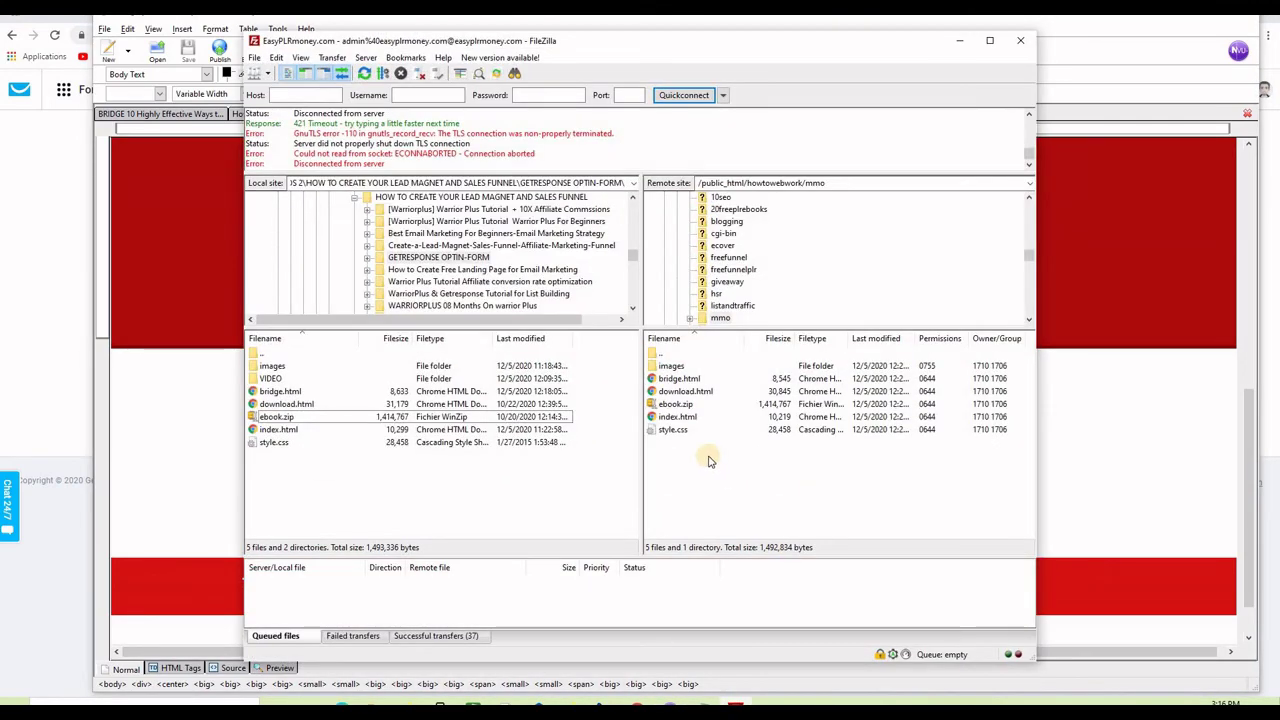
{"action": "left_click", "coordinate": [708, 460]}
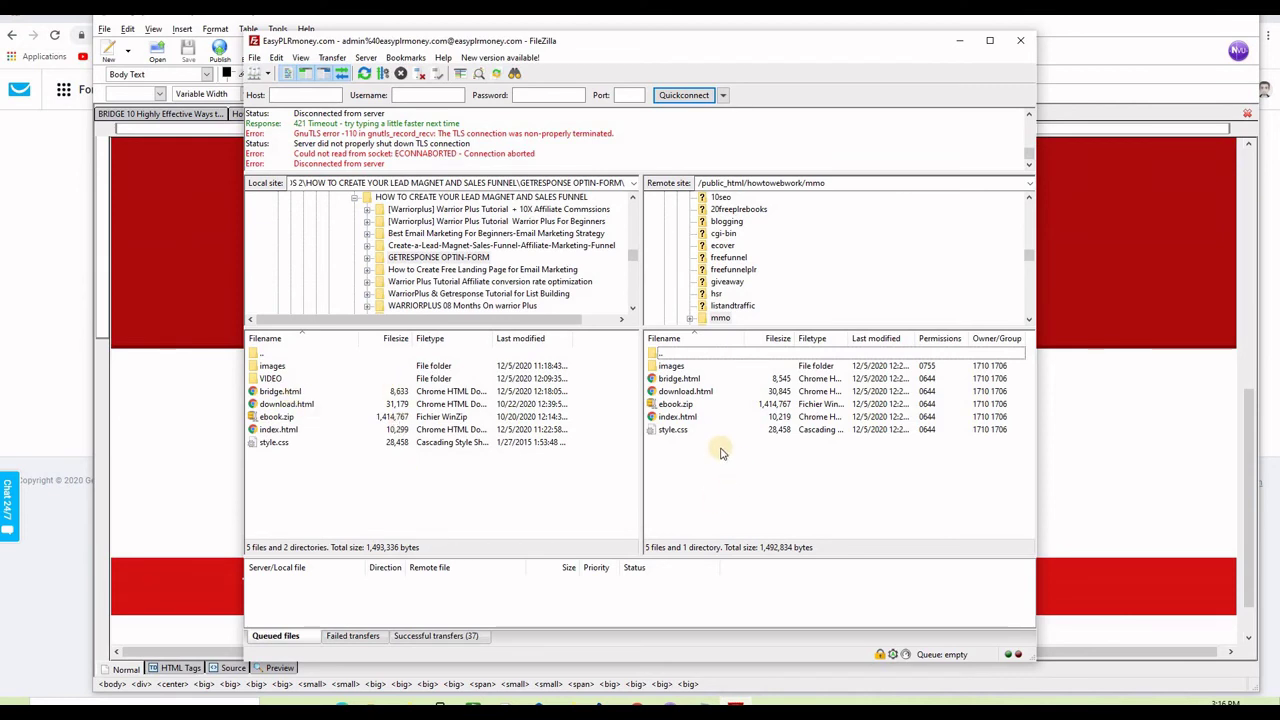
{"action": "left_click", "coordinate": [270, 430]}
{"action": "right_click", "coordinate": [293, 432]}
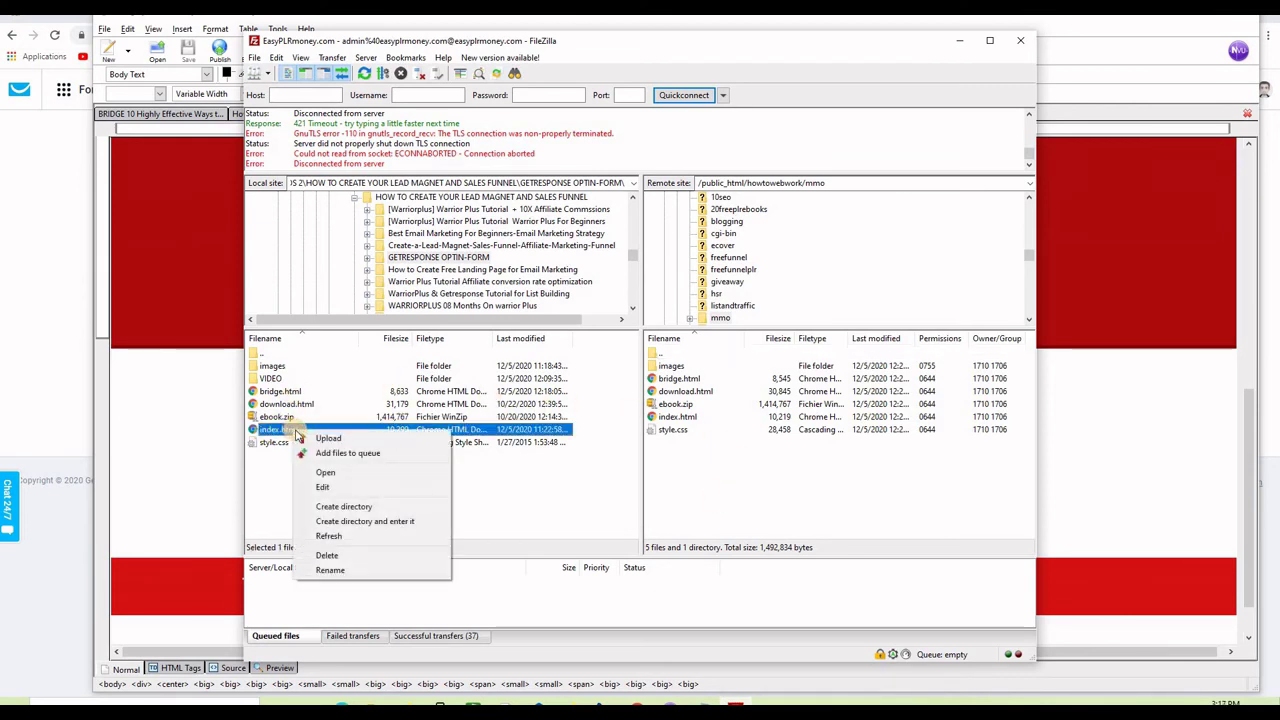
{"action": "left_click", "coordinate": [322, 442]}
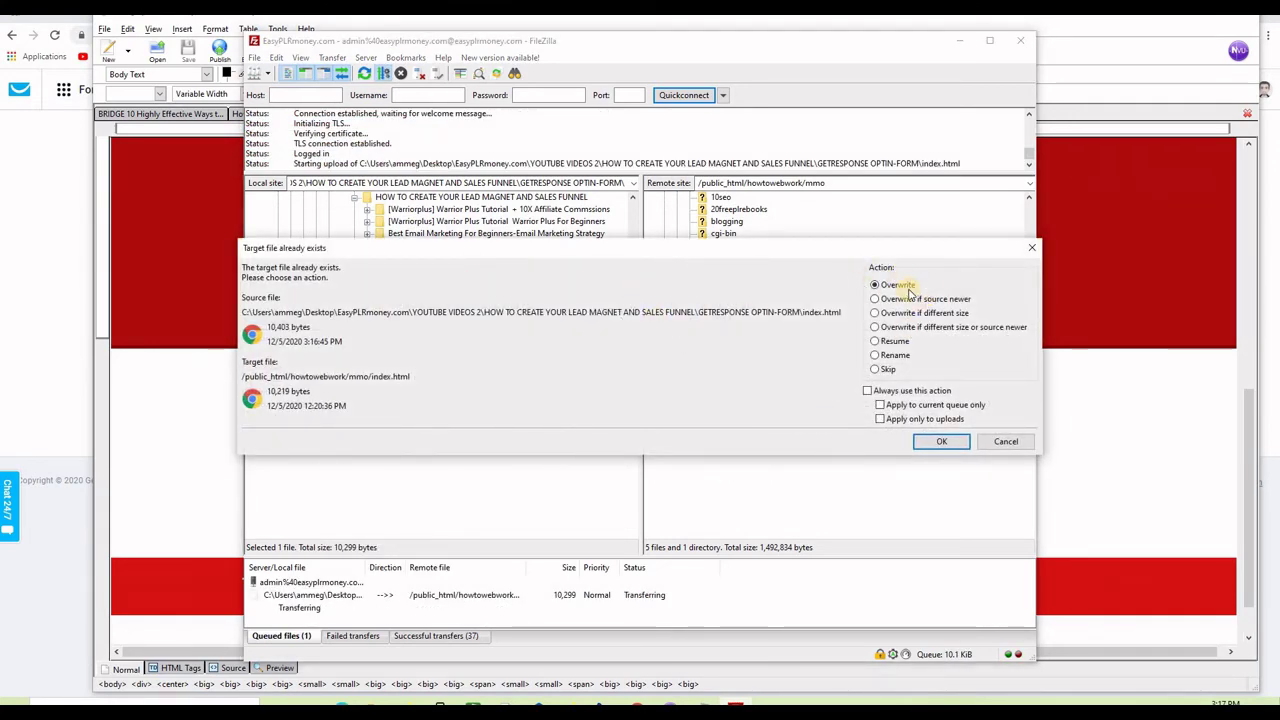
{"action": "left_click", "coordinate": [942, 446]}
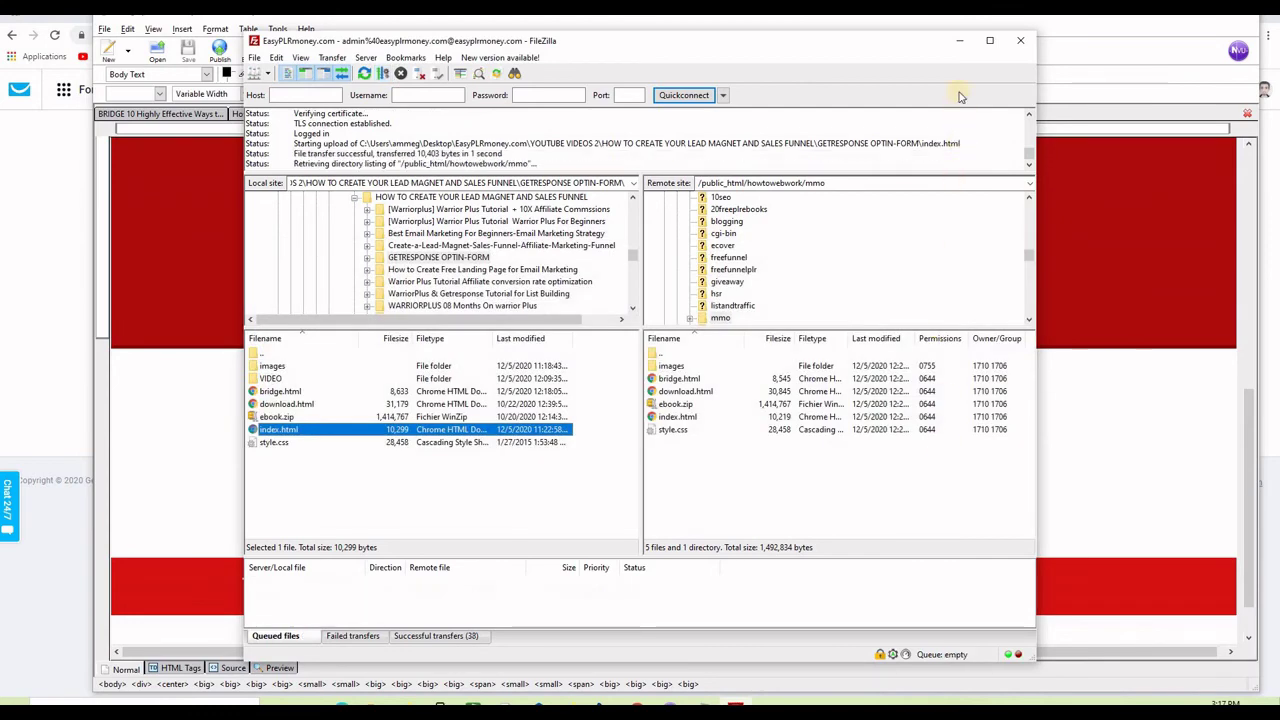
{"action": "left_click", "coordinate": [958, 40]}
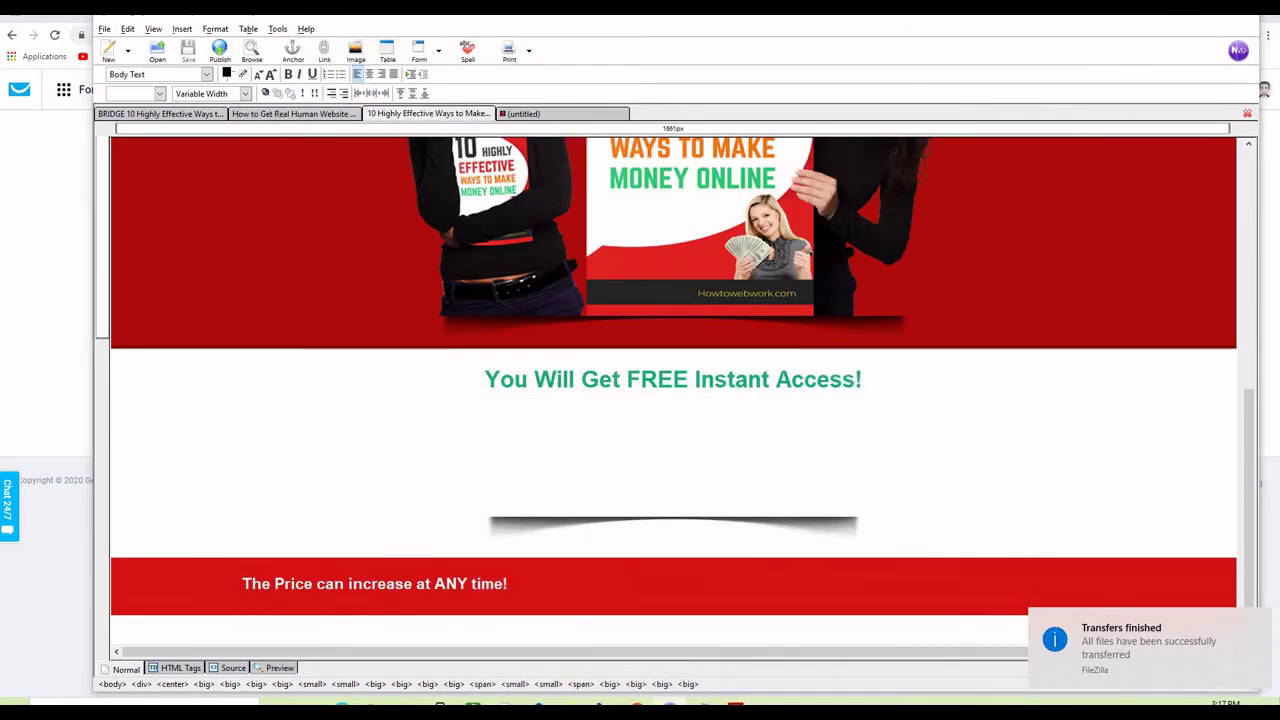
Reload the live page howtowebwork.com/mmo/index.html in the browser and check the embedded opt-in form.
{"action": "left_click", "coordinate": [1183, 16]}
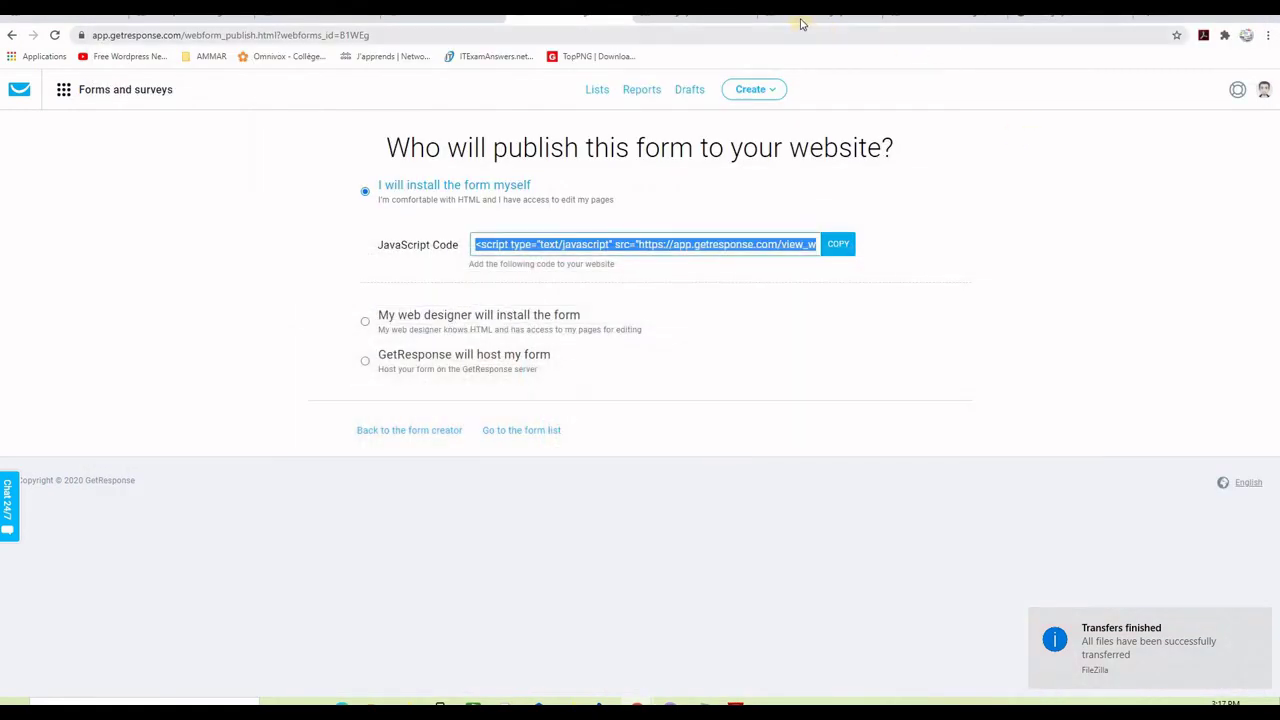
{"action": "left_click", "coordinate": [695, 18]}
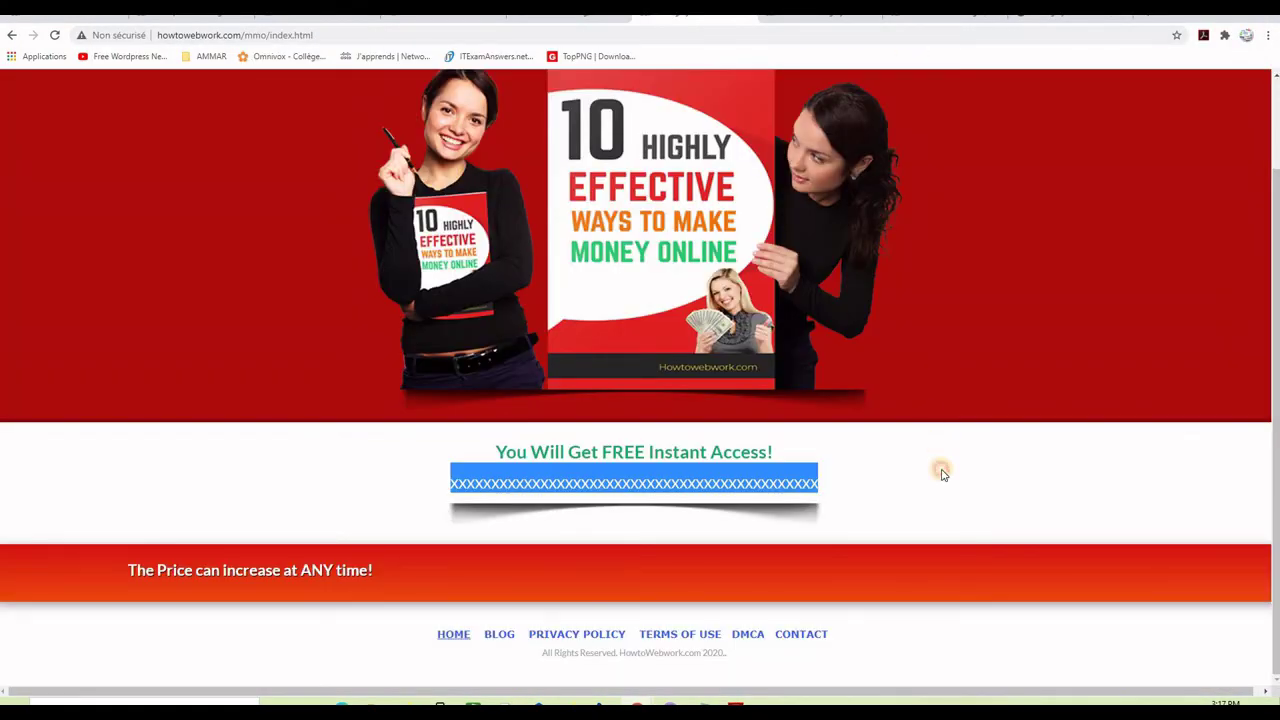
{"action": "left_click", "coordinate": [938, 471]}
{"action": "left_click", "coordinate": [56, 36]}
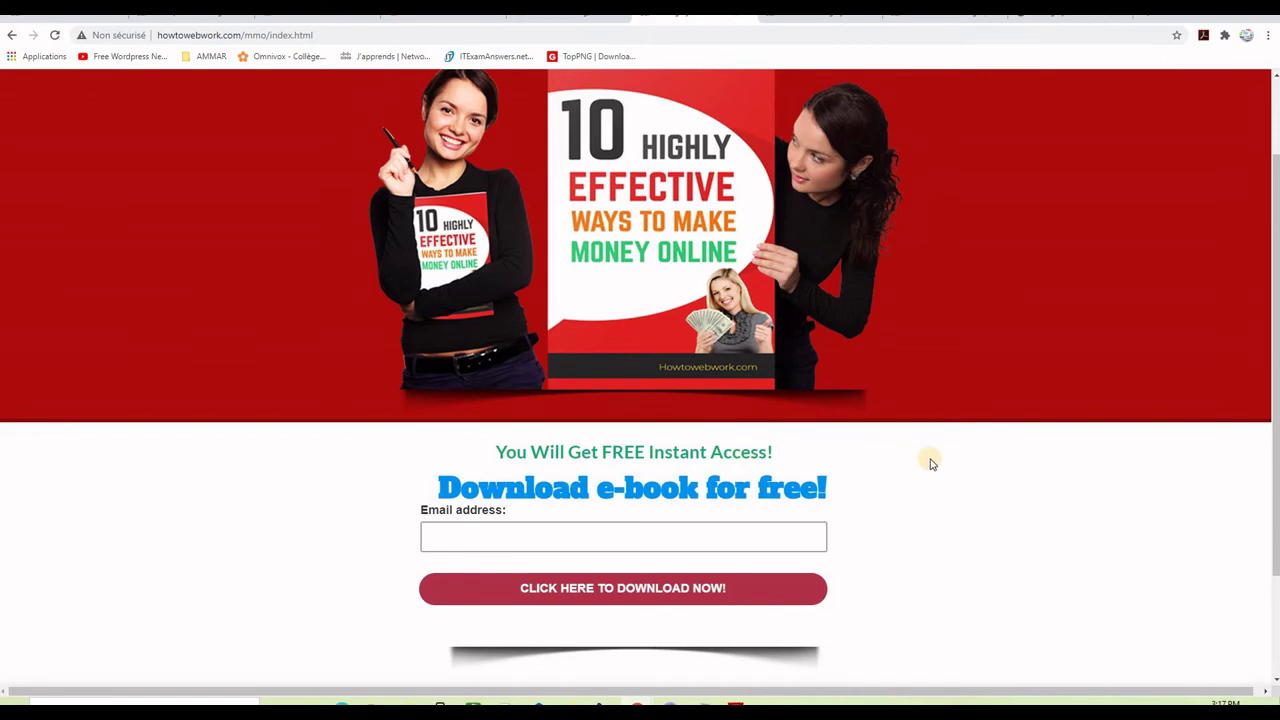
{"action": "scroll", "coordinate": [930, 463], "scroll_direction": "down", "scroll_amount": 2}
{"action": "scroll", "coordinate": [930, 463], "scroll_direction": "up", "scroll_amount": 1}
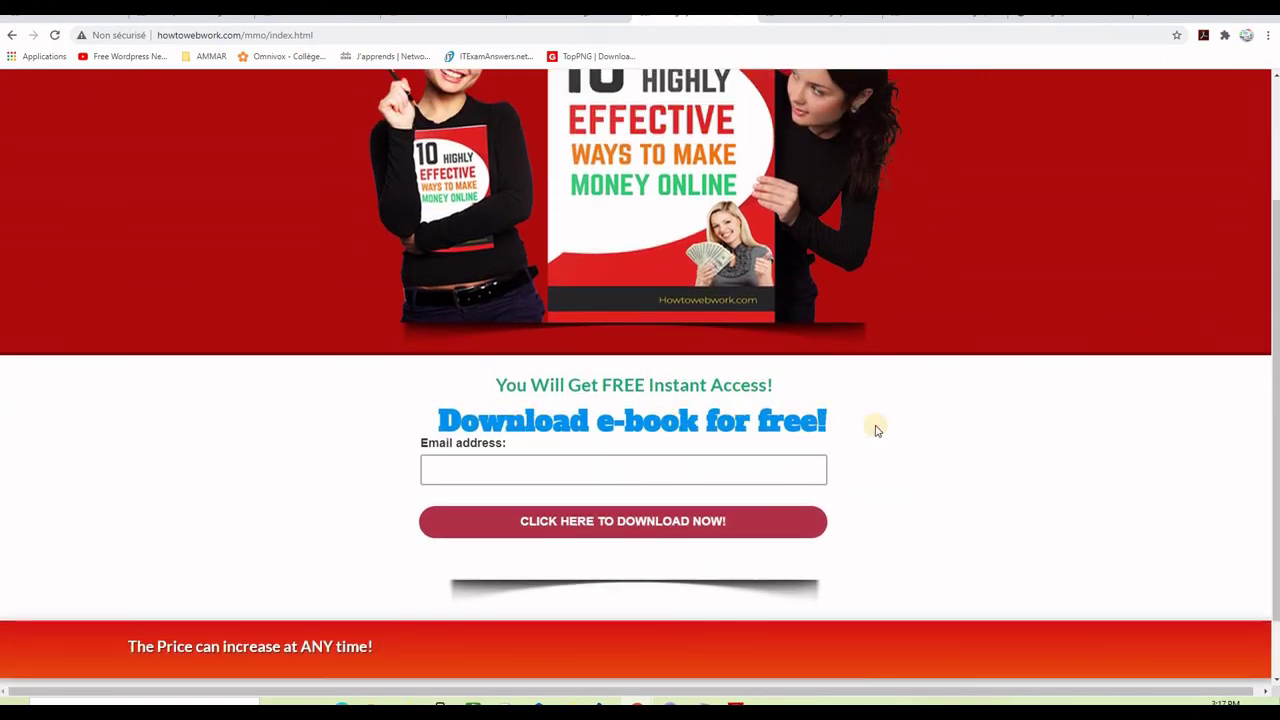
{"action": "scroll", "coordinate": [950, 438], "scroll_direction": "up", "scroll_amount": 3}
{"action": "scroll", "coordinate": [949, 434], "scroll_direction": "down", "scroll_amount": 2}
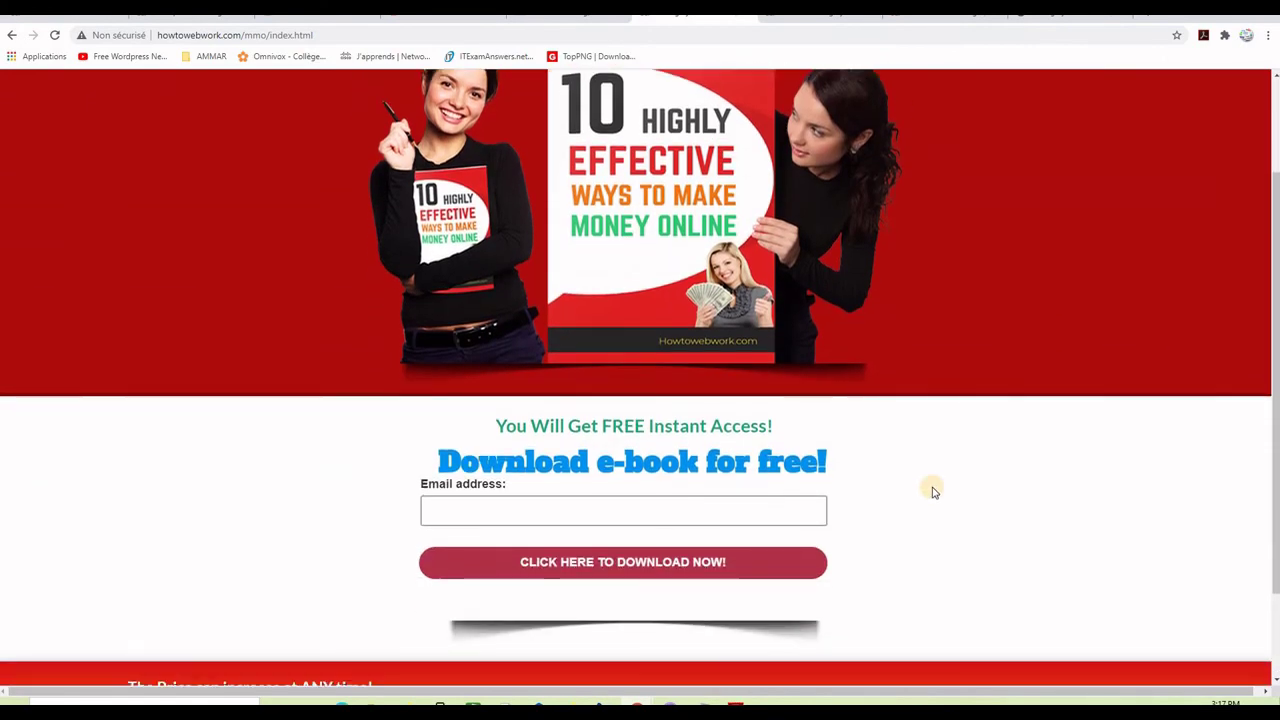
Fill in the live opt-in form with the first suggested email address and submit it.
{"action": "left_click", "coordinate": [575, 510]}
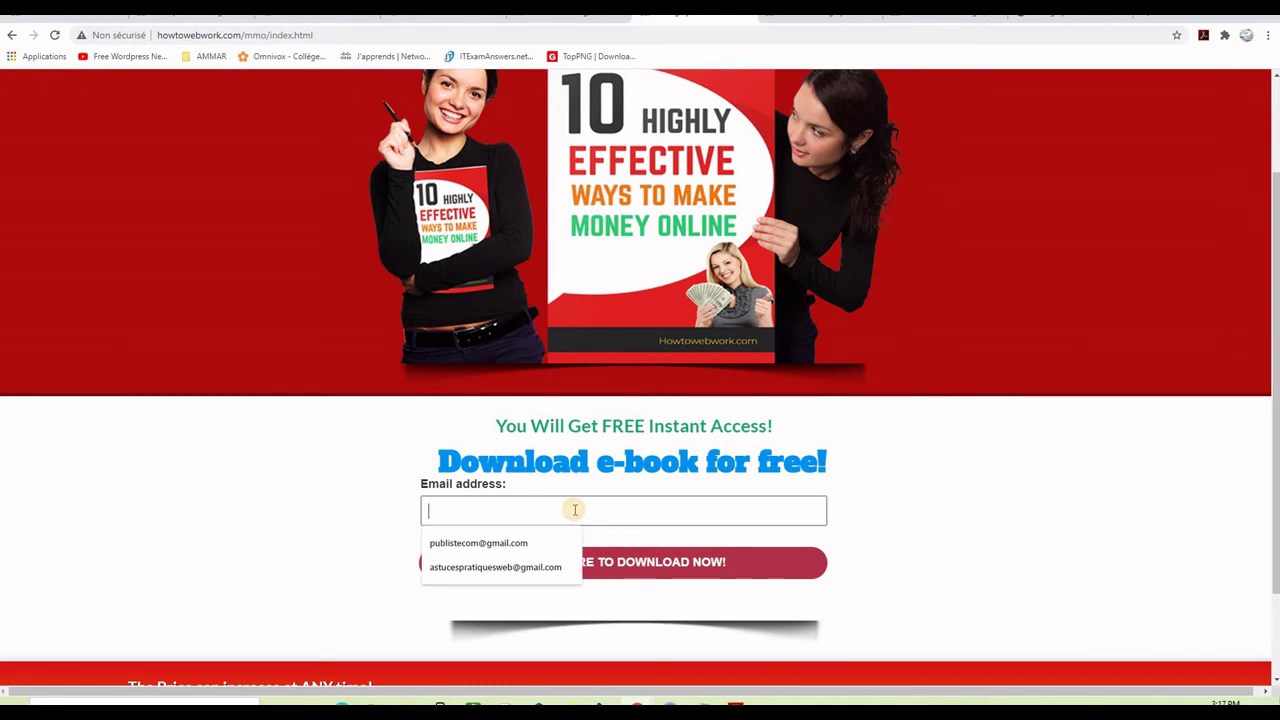
{"action": "left_click", "coordinate": [516, 541]}
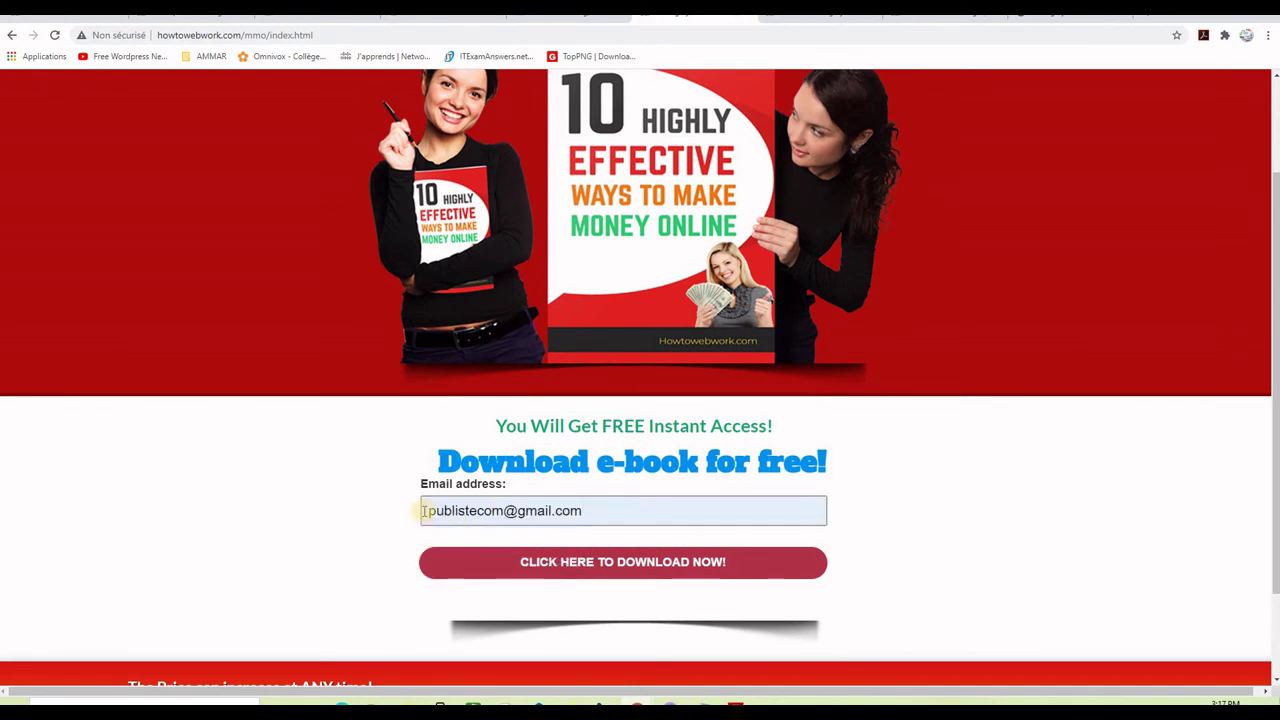
{"action": "left_click", "coordinate": [589, 565]}
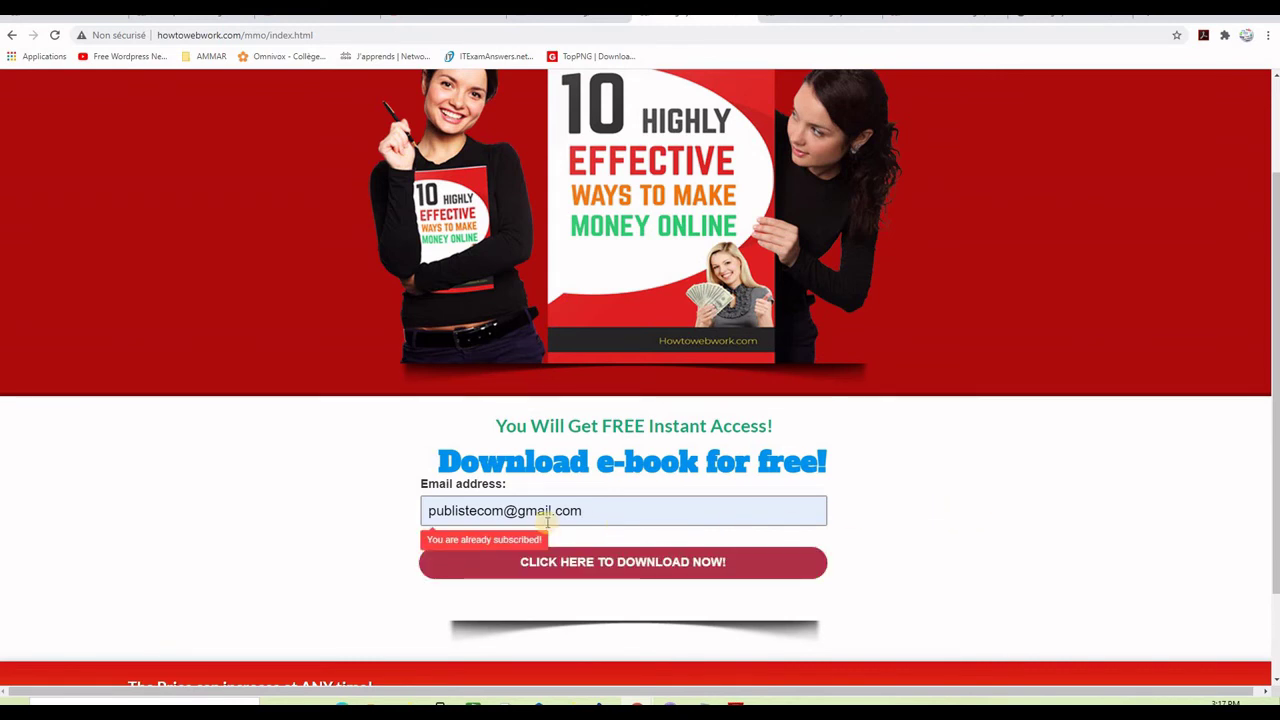
Make the email address in the live opt-in form unique by adding extra G letters before the @ sign, and submit it.
{"action": "left_click", "coordinate": [441, 511]}
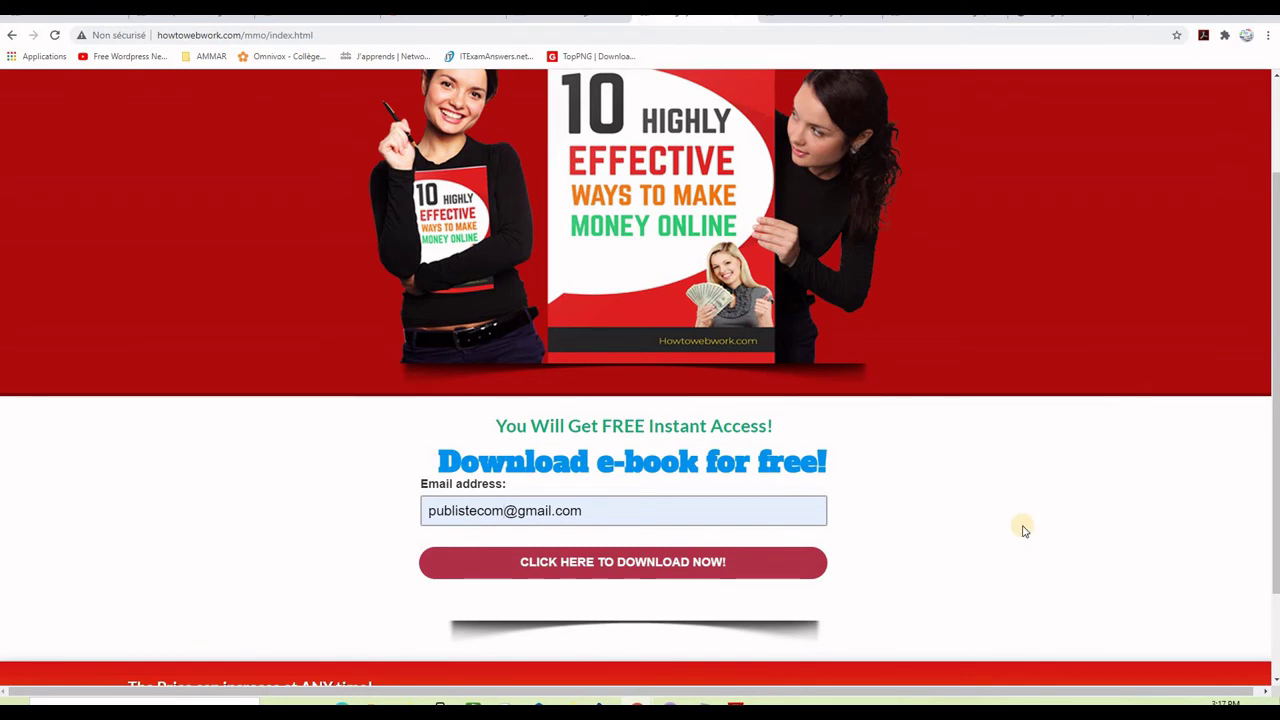
{"action": "type", "text": "GGGG"}
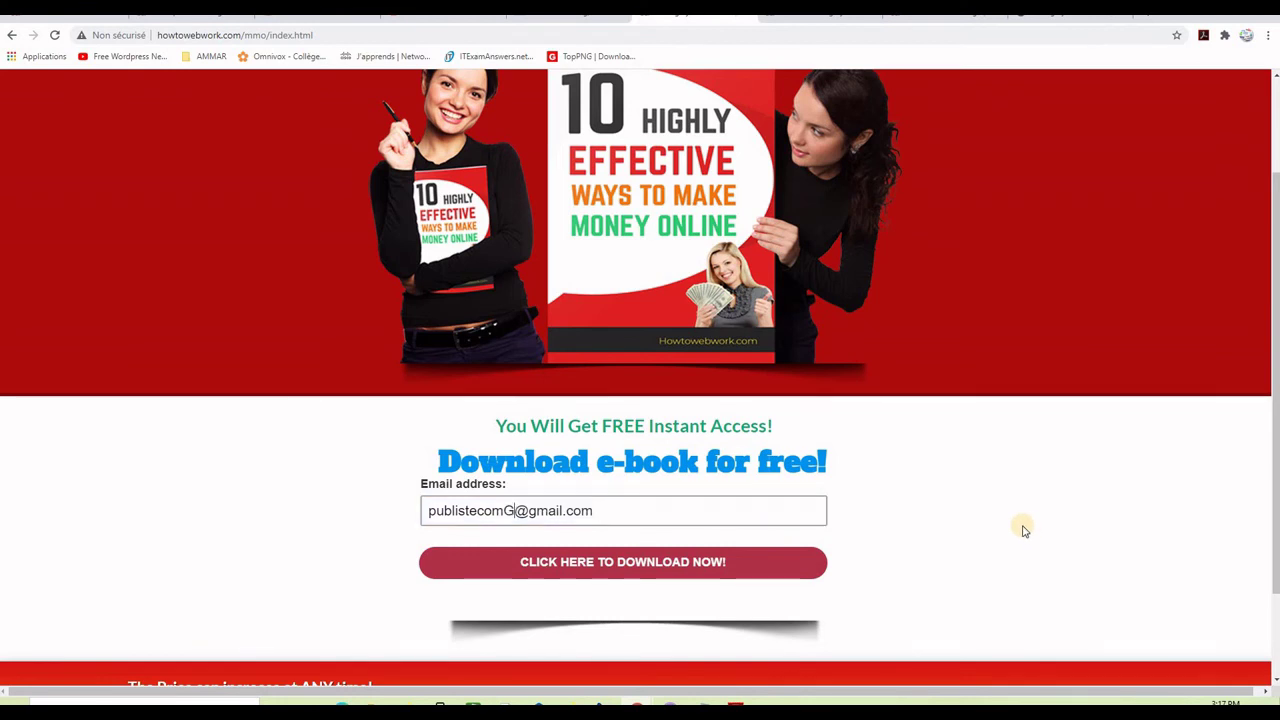
{"action": "left_click", "coordinate": [626, 565]}
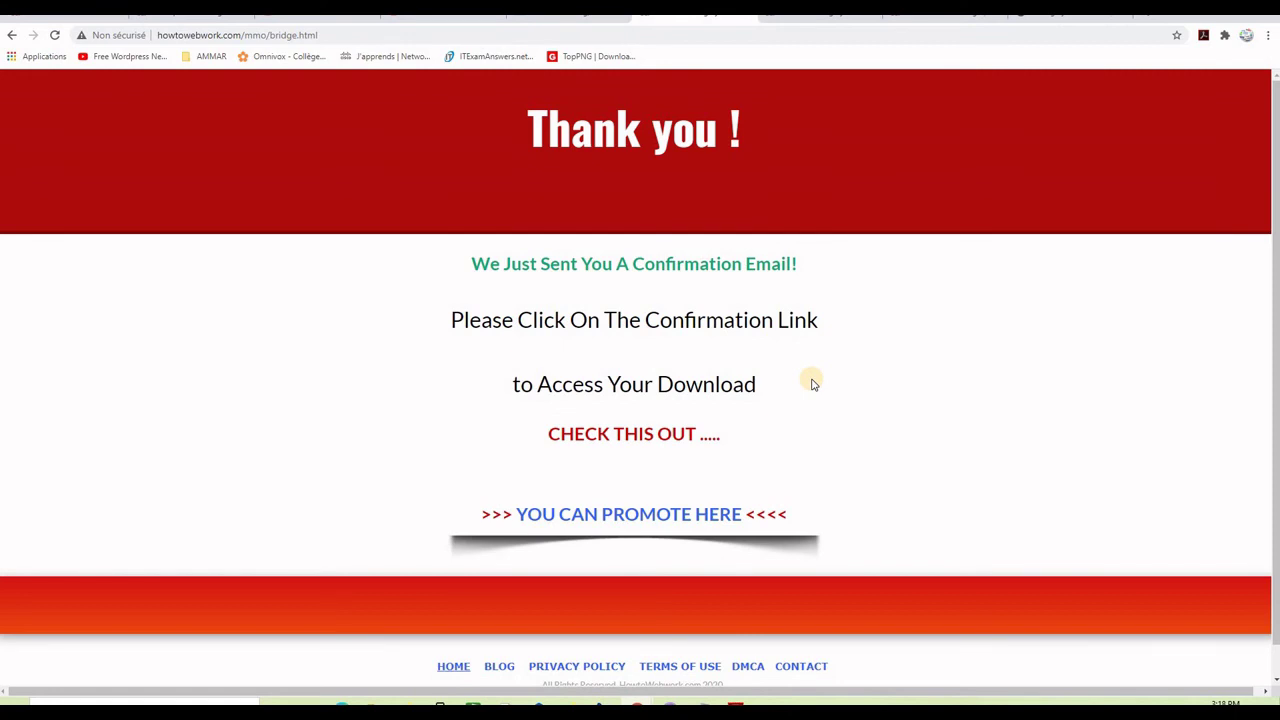
{"action": "left_click_drag", "start_coordinate": [817, 320], "coordinate": [768, 319]}
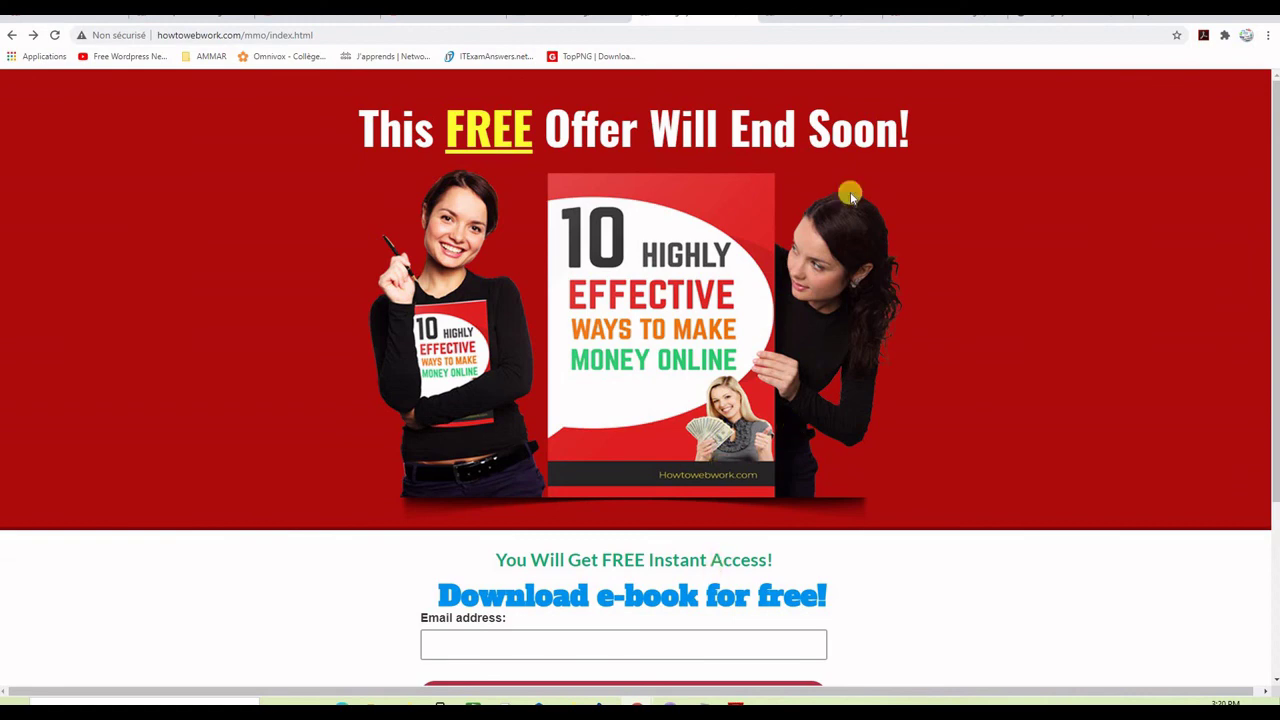
Review the live bridge.html page and the download.html page with its e-book download link.
{"action": "left_click", "coordinate": [815, 20]}
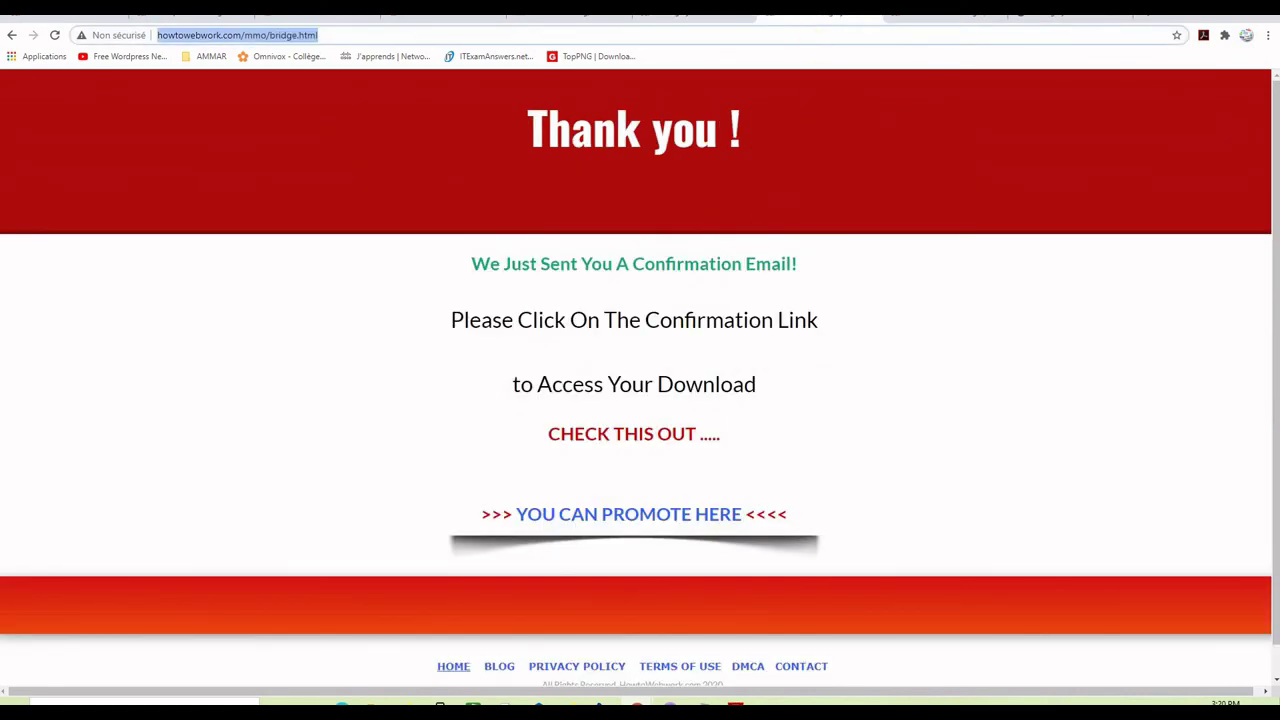
{"action": "left_click", "coordinate": [942, 17]}
{"action": "scroll", "coordinate": [994, 309], "scroll_direction": "down", "scroll_amount": 3}
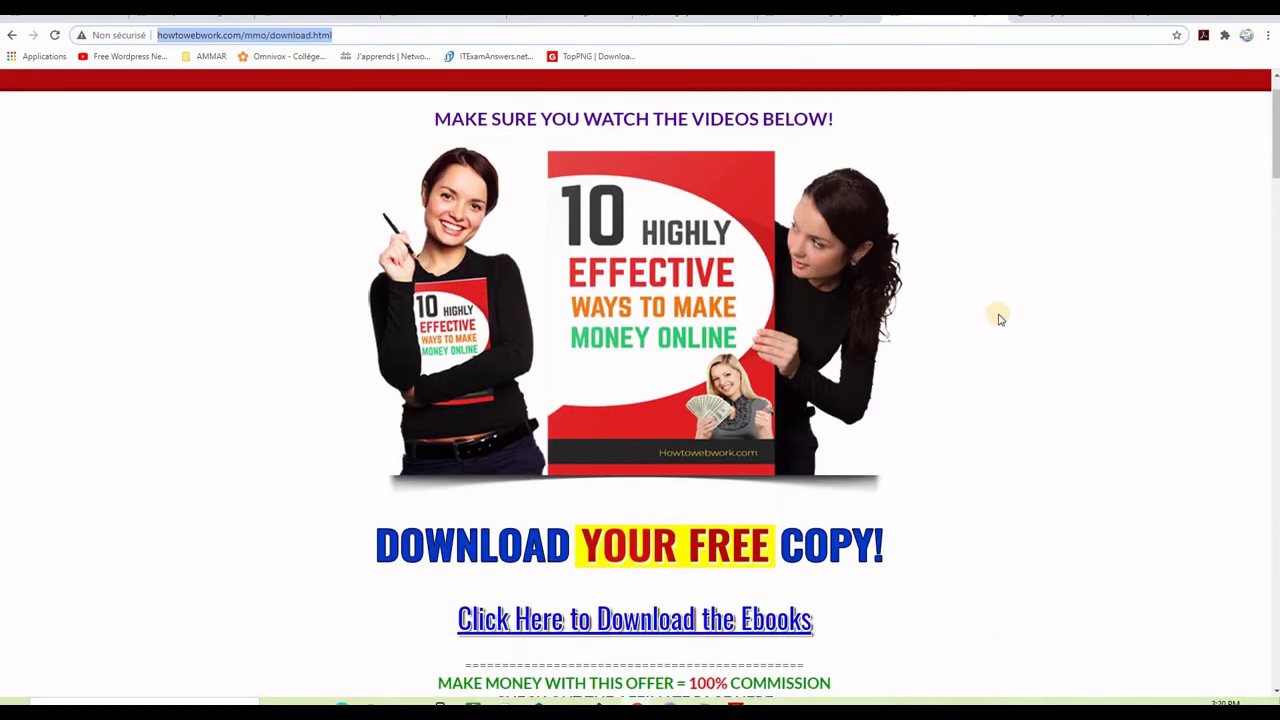
{"action": "scroll", "coordinate": [1062, 313], "scroll_direction": "down", "scroll_amount": 3}
{"action": "scroll", "coordinate": [1062, 313], "scroll_direction": "up", "scroll_amount": 6}
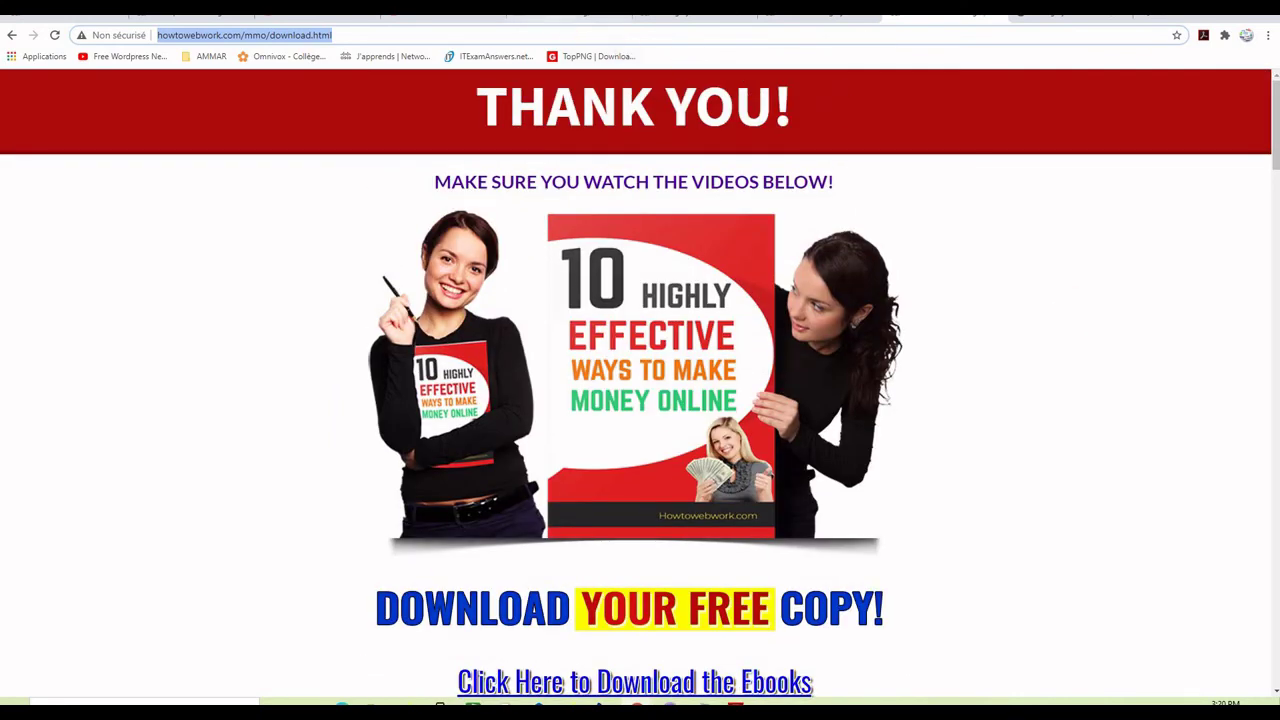
Return to the GetResponse forms list, preview the Webform - 05.12.2020 form, and close the preview.
{"action": "left_click", "coordinate": [560, 21]}
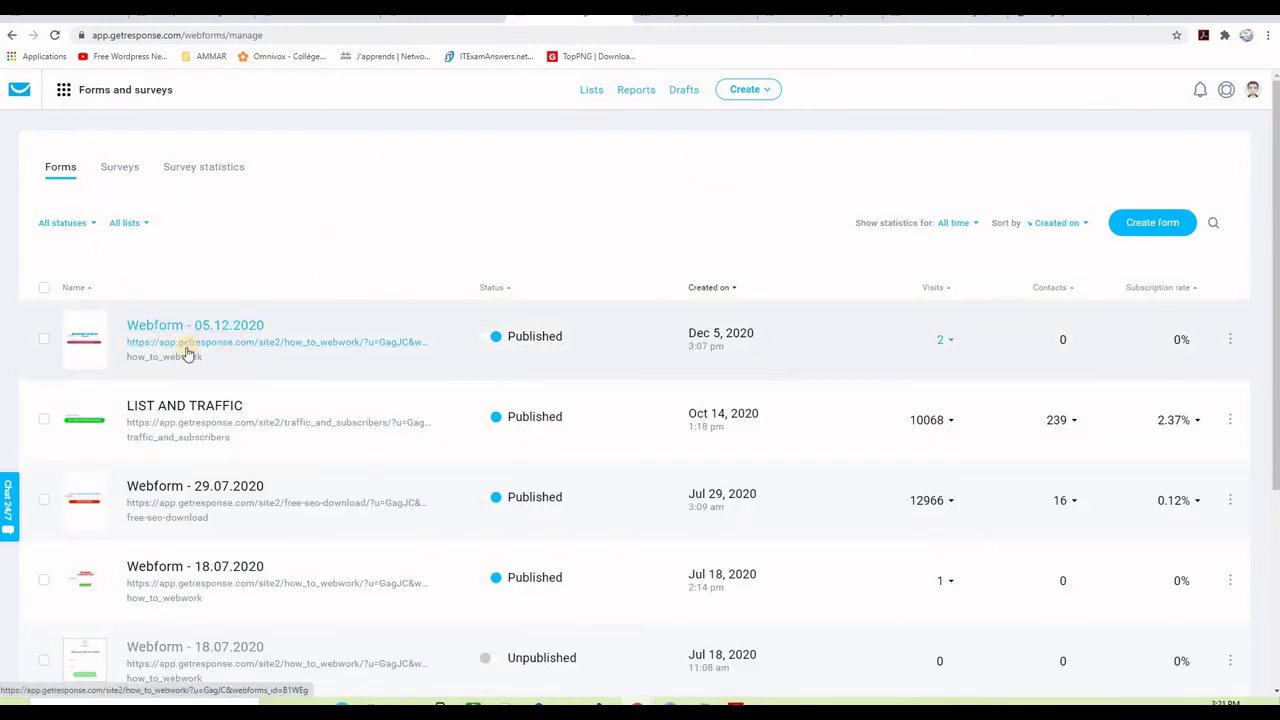
{"action": "left_click", "coordinate": [88, 337]}
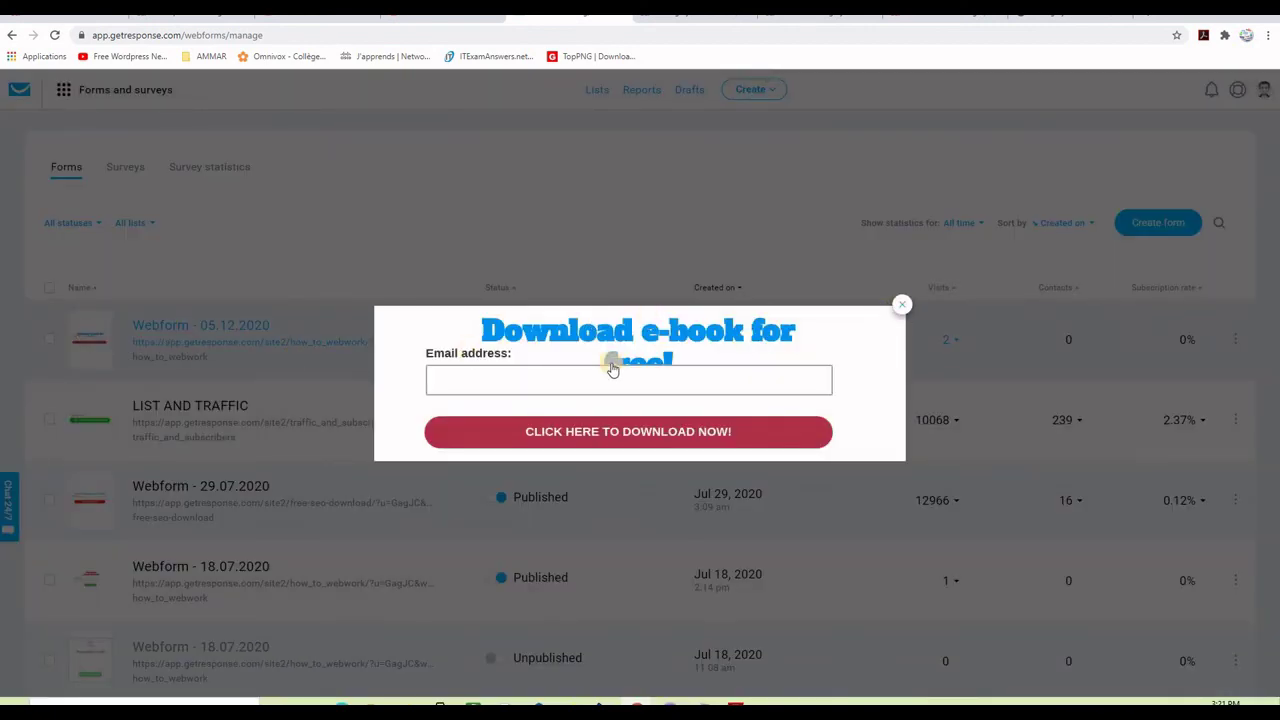
{"action": "left_click", "coordinate": [902, 303]}
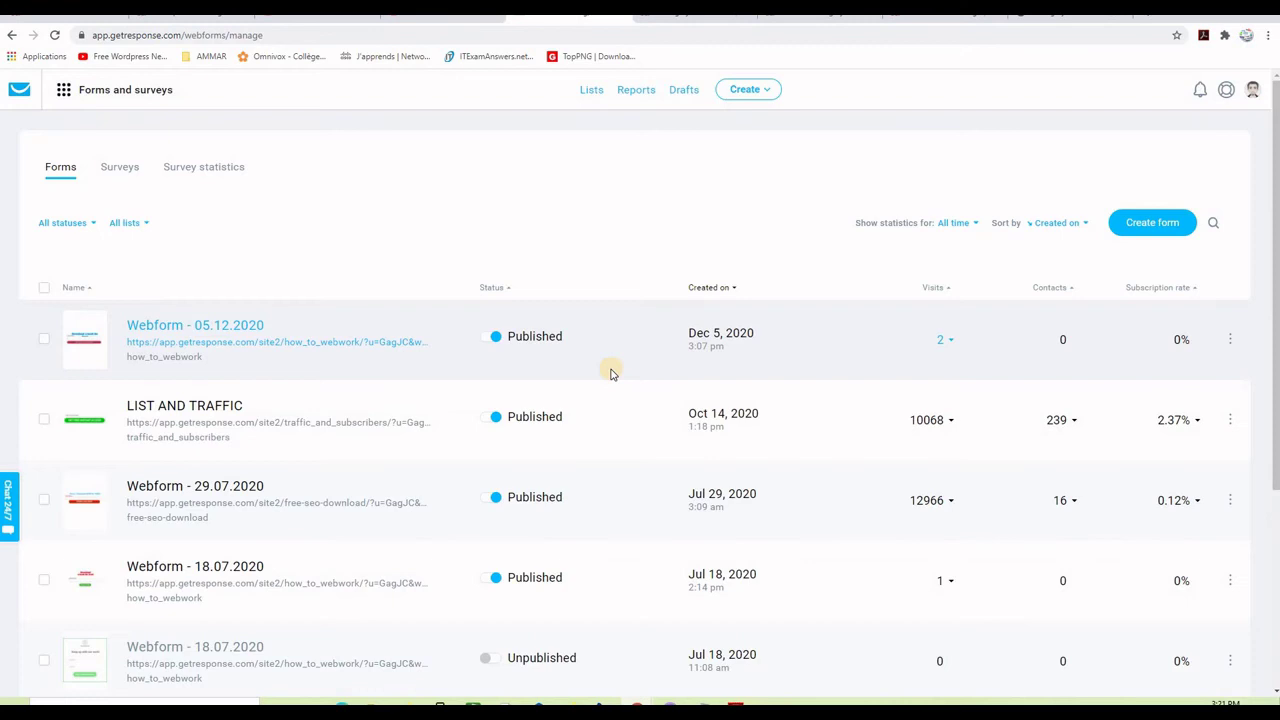
Copy the JavaScript embed code of the Webform - 05.12.2020 form.
{"action": "left_click", "coordinate": [1230, 343]}
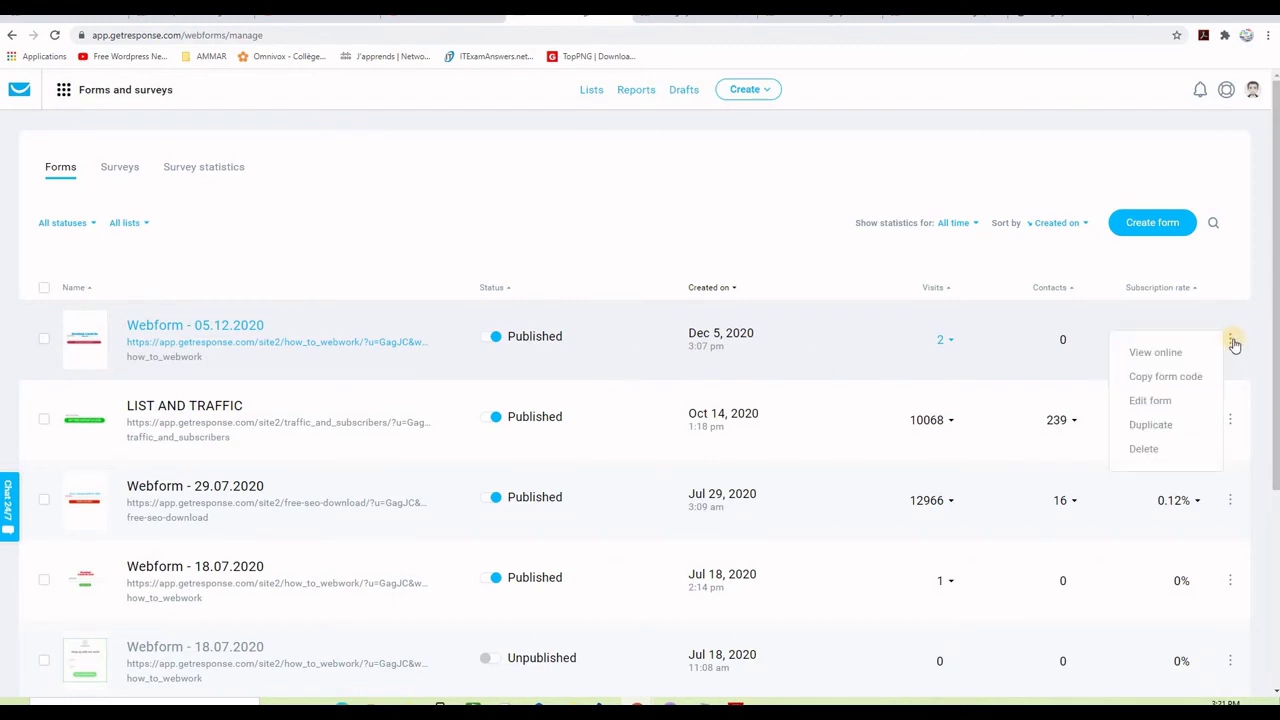
{"action": "left_click", "coordinate": [1163, 377]}
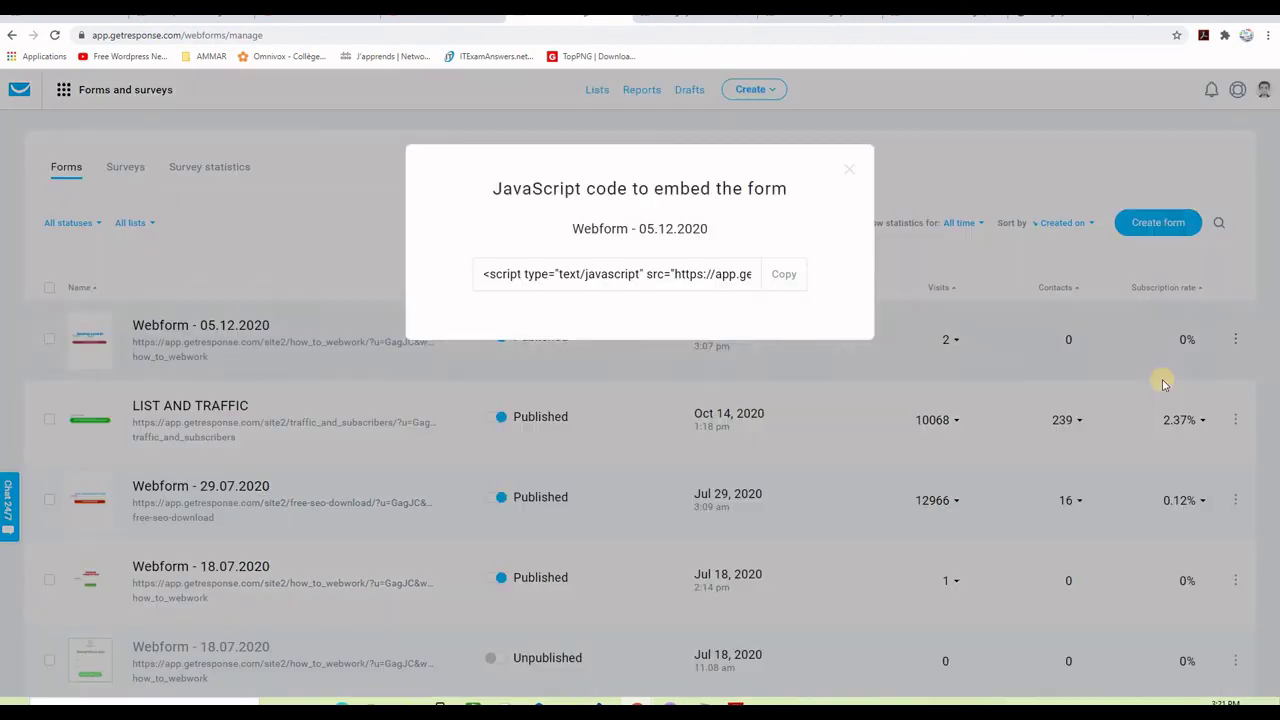
{"action": "left_click", "coordinate": [784, 274]}
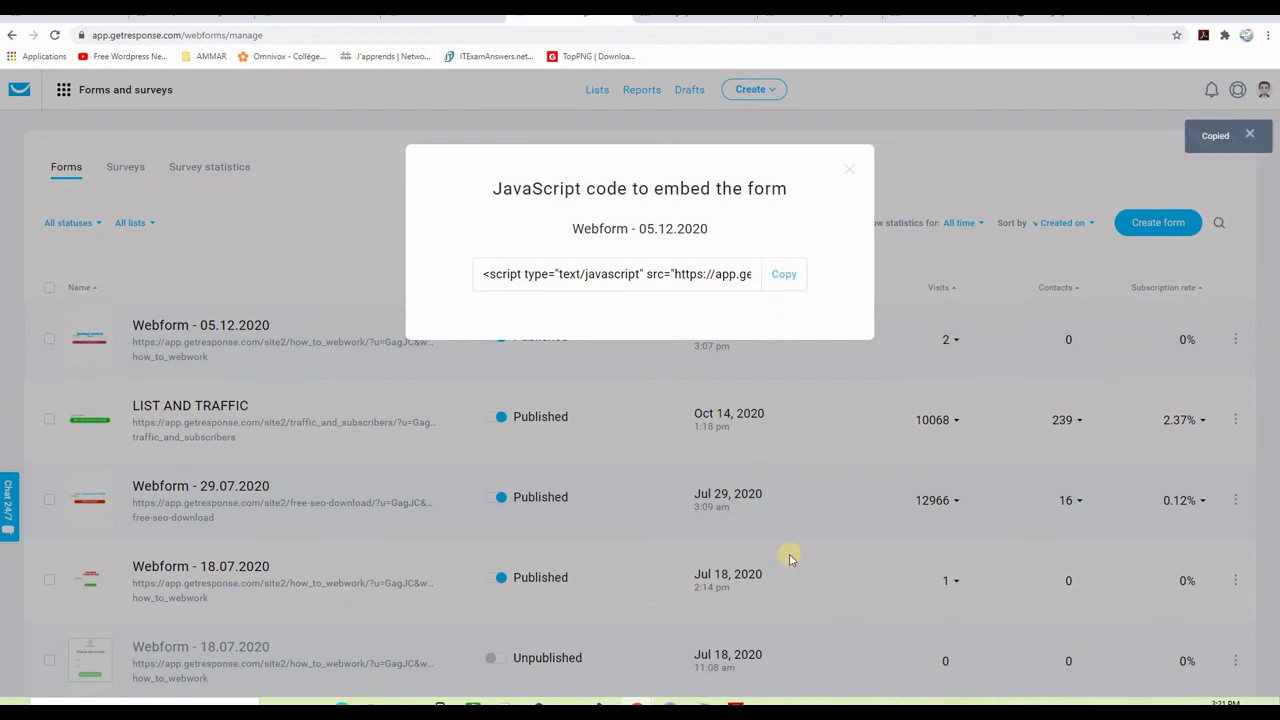
Switch to Nvu, look at the embedded form script in the landing page's HTML source, and return to the normal view before leaving the editor.
{"action": "left_click", "coordinate": [636, 702]}
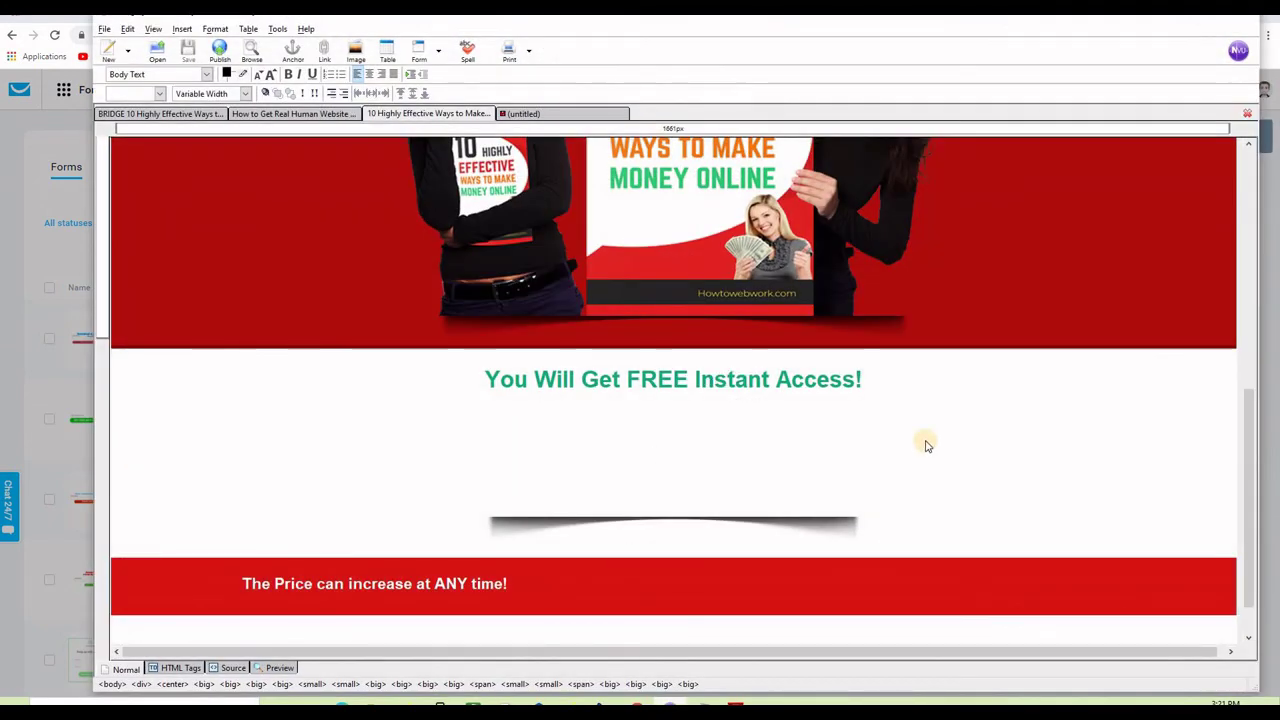
{"action": "left_click", "coordinate": [229, 670]}
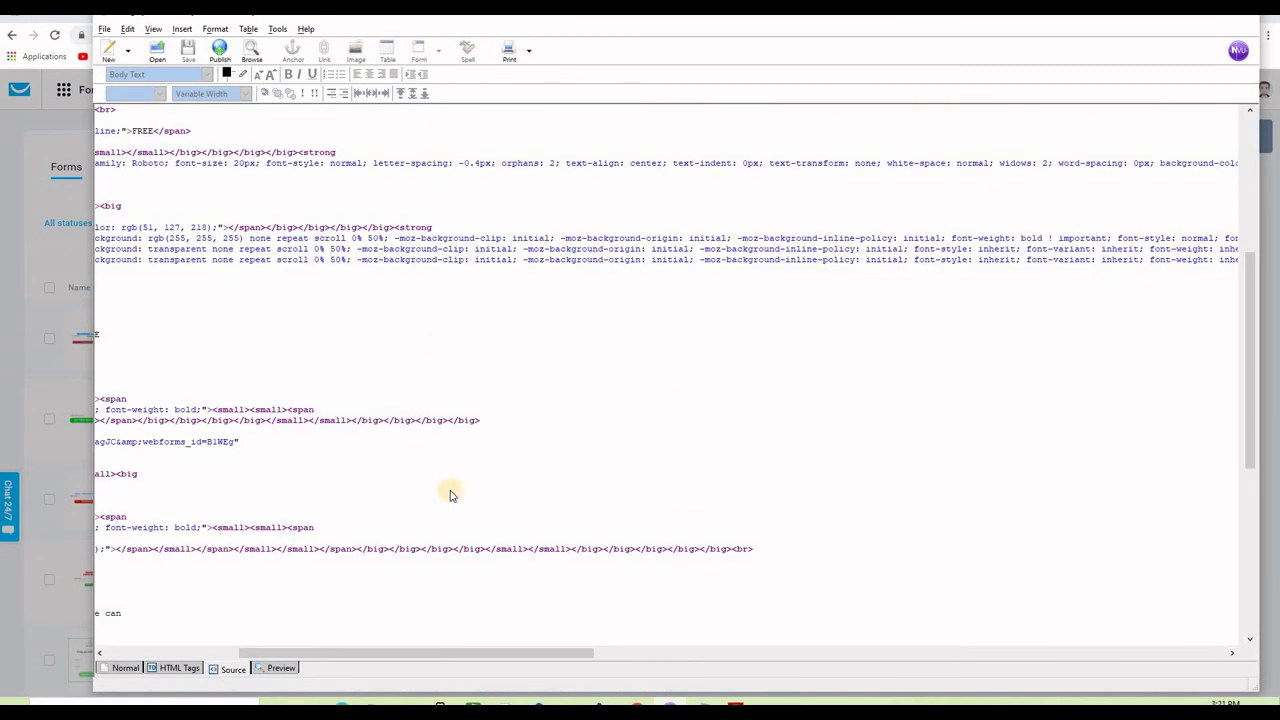
{"action": "left_click", "coordinate": [122, 670]}
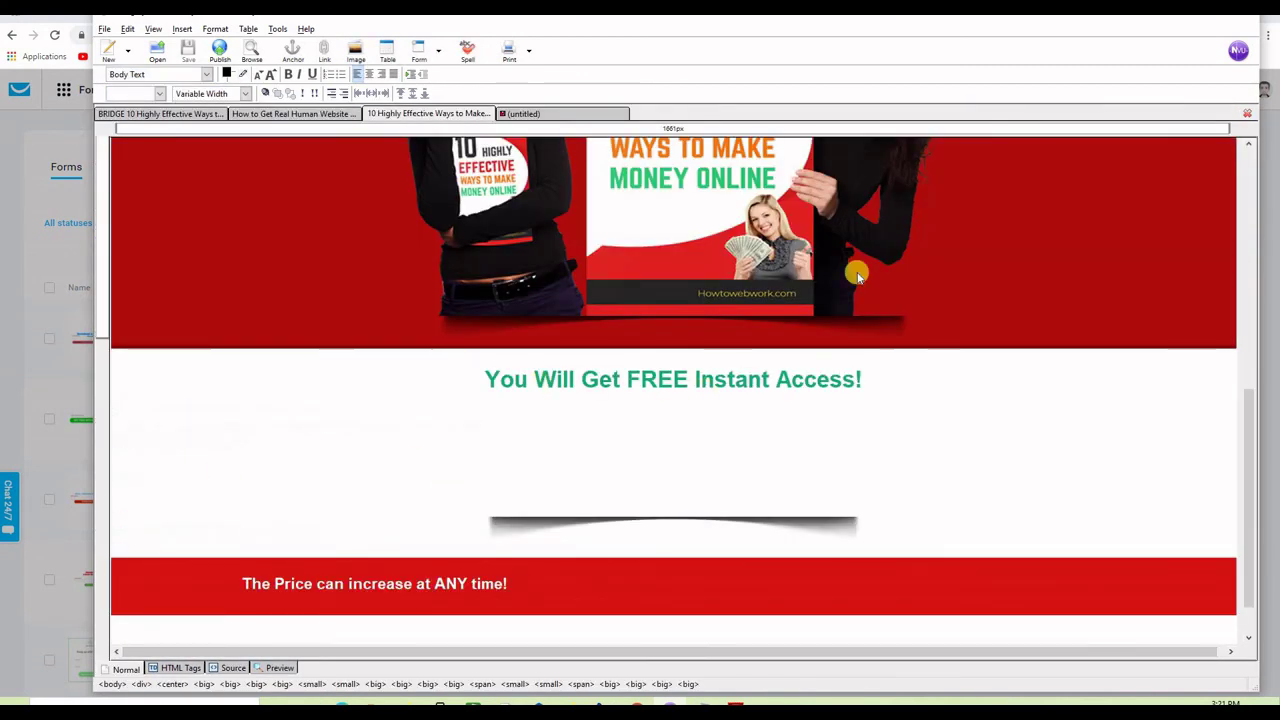
{"action": "left_click", "coordinate": [1183, 16]}
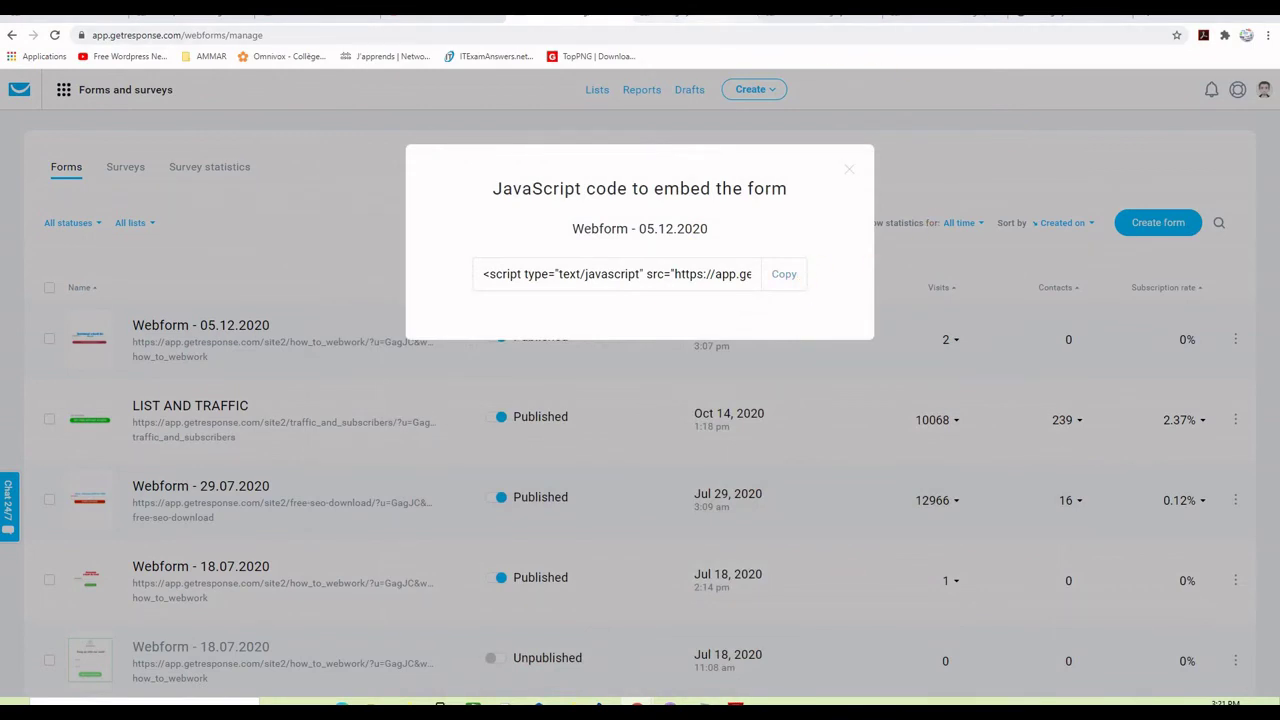
Reload the live landing page howtowebwork.com/mmo/index.html and look over the embedded opt-in form.
{"action": "left_click", "coordinate": [700, 17]}
{"action": "key", "text": "F5"}
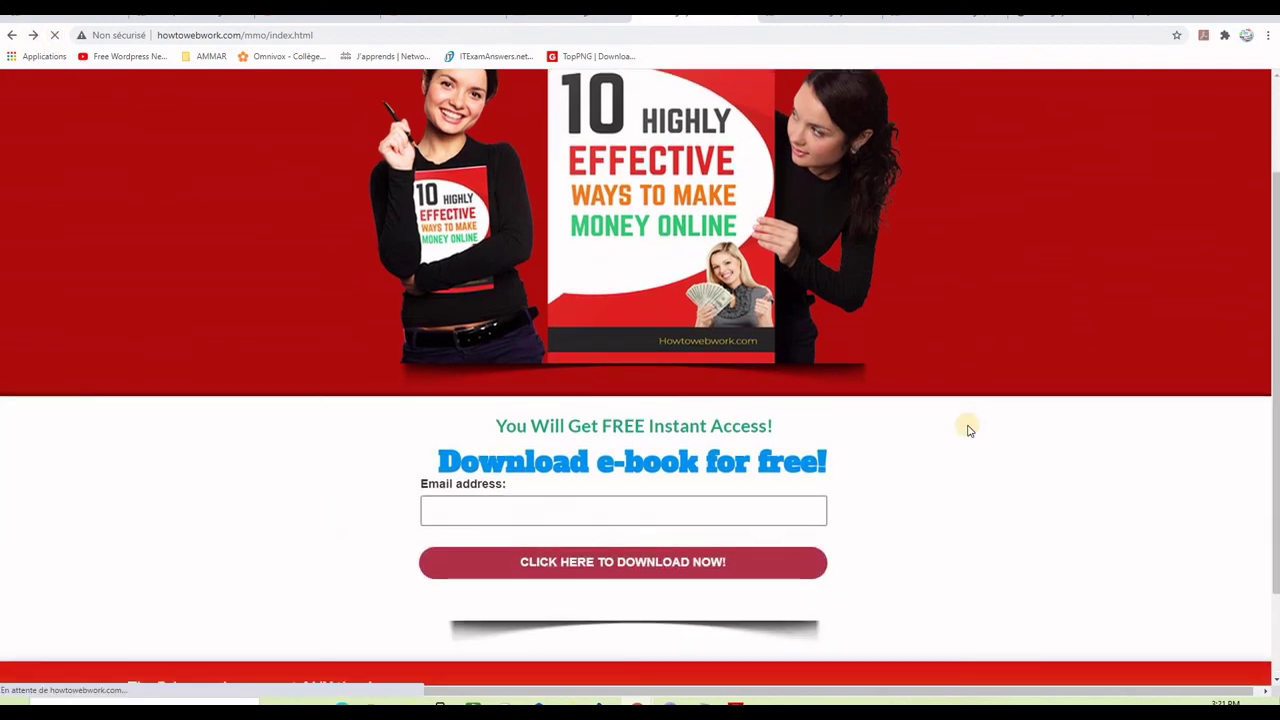
{"action": "scroll", "coordinate": [930, 508], "scroll_direction": "down", "scroll_amount": 2}
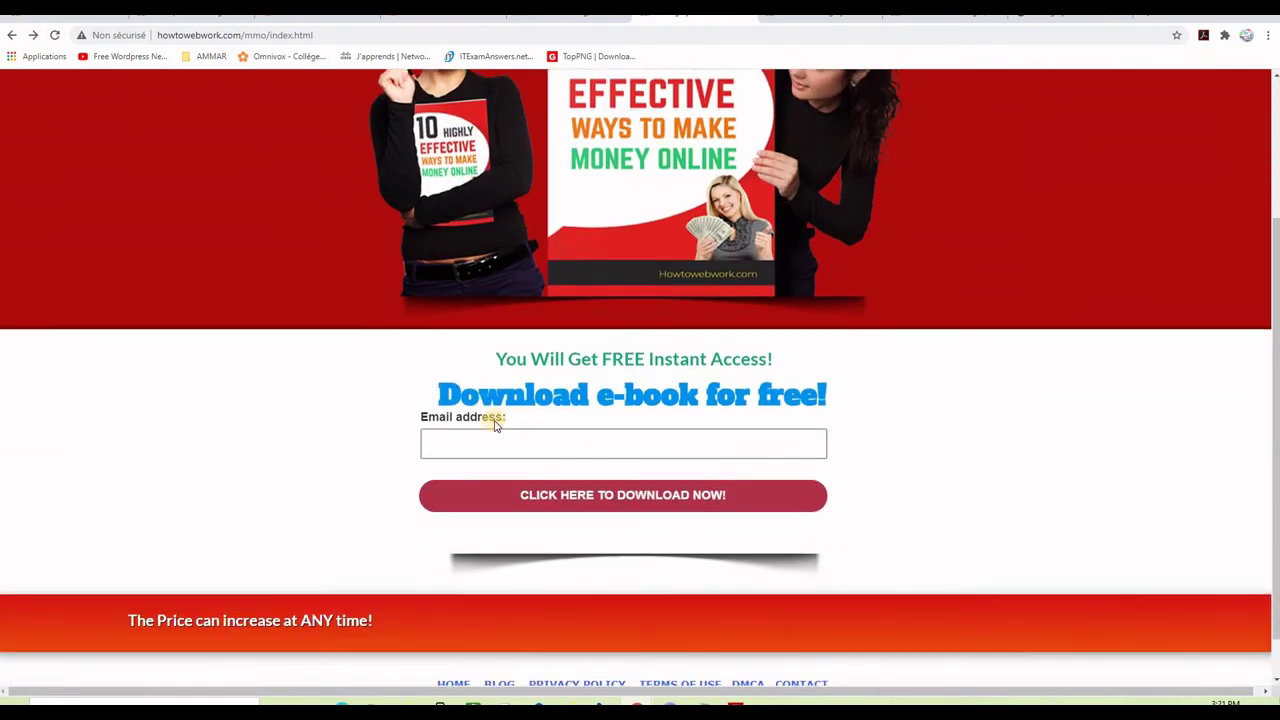